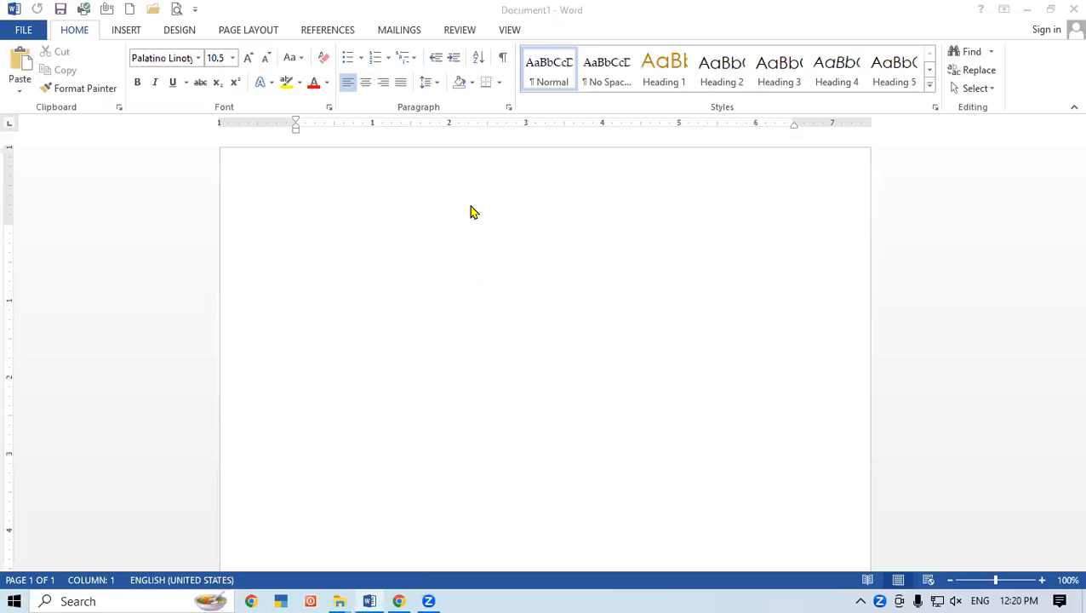
Step: Set the font size to 20 in the blank document and shrink the page's top margin to about 0.4 inch
{"action": "left_click", "coordinate": [441, 233]}
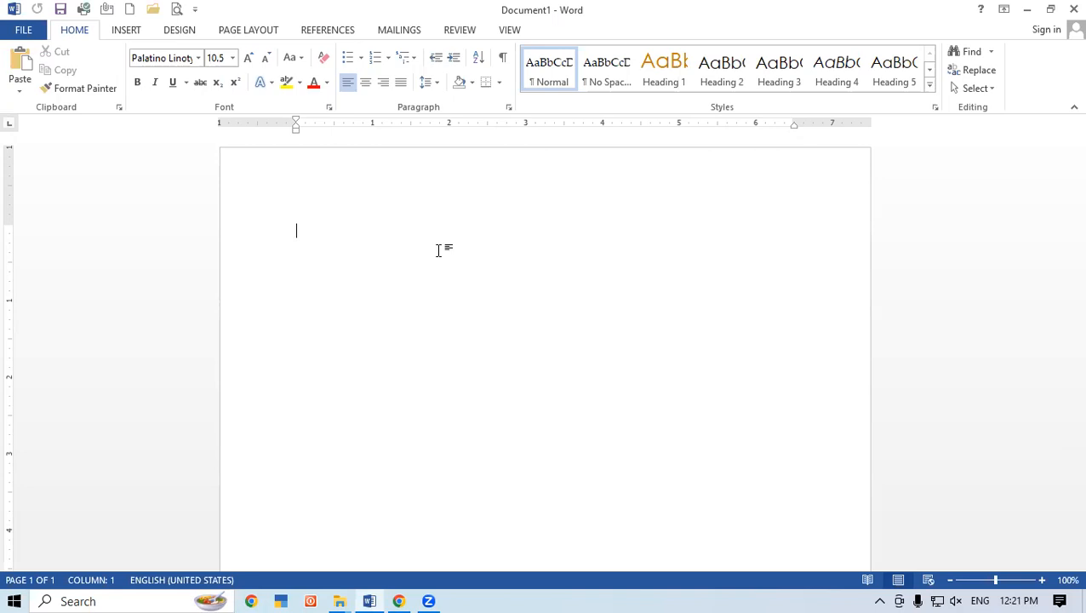
{"action": "key", "text": "ctrl+shift+period"}
{"action": "key", "text": "ctrl+shift+period"}
{"action": "key", "text": "ctrl+shift+period"}
{"action": "key", "text": "ctrl+shift+period"}
{"action": "key", "text": "ctrl+shift+period"}
{"action": "key", "text": "ctrl+shift+period"}
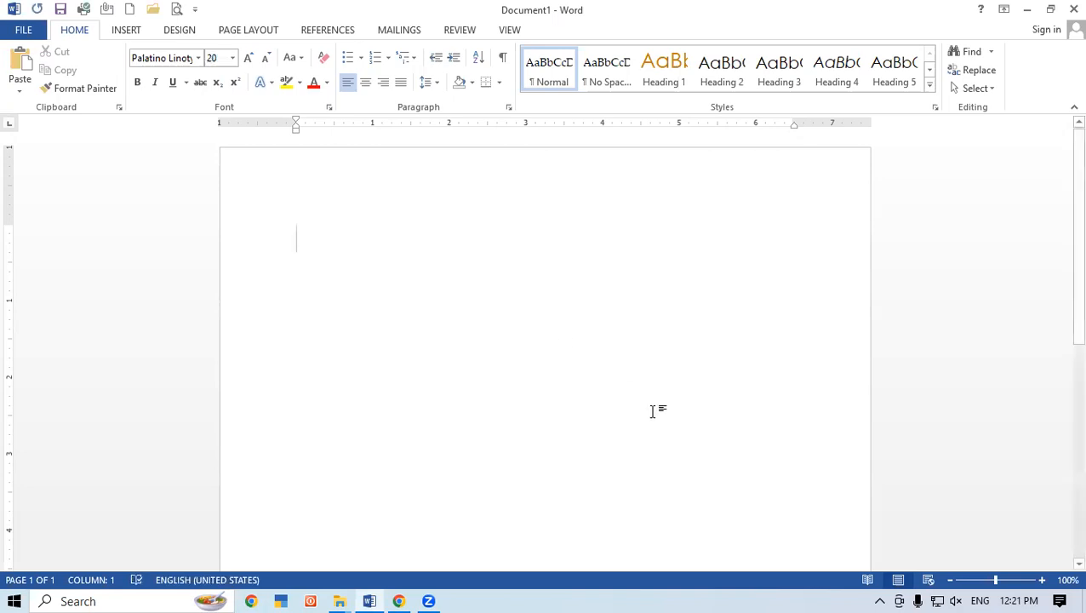
{"action": "left_click_drag", "start_coordinate": [5, 223], "coordinate": [17, 198]}
Step: Write the title "FUNDAMENTAL OBJECTIVE TYPE QUESTION" in capitals on the first line, indented with leading spaces
{"action": "type", "text": "FUN"}
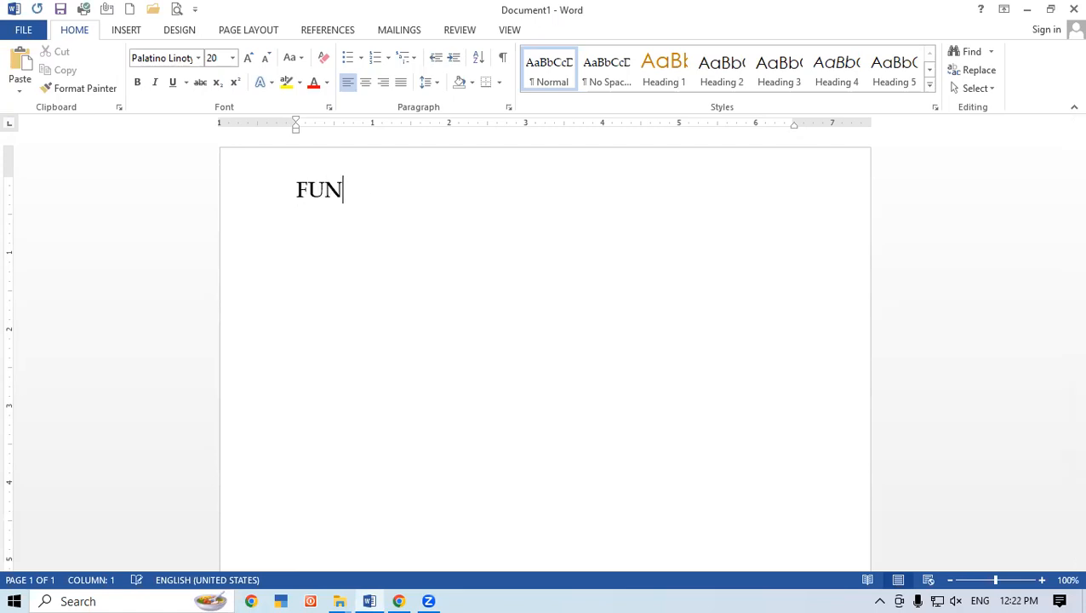
{"action": "type", "text": "DAMENTAL"}
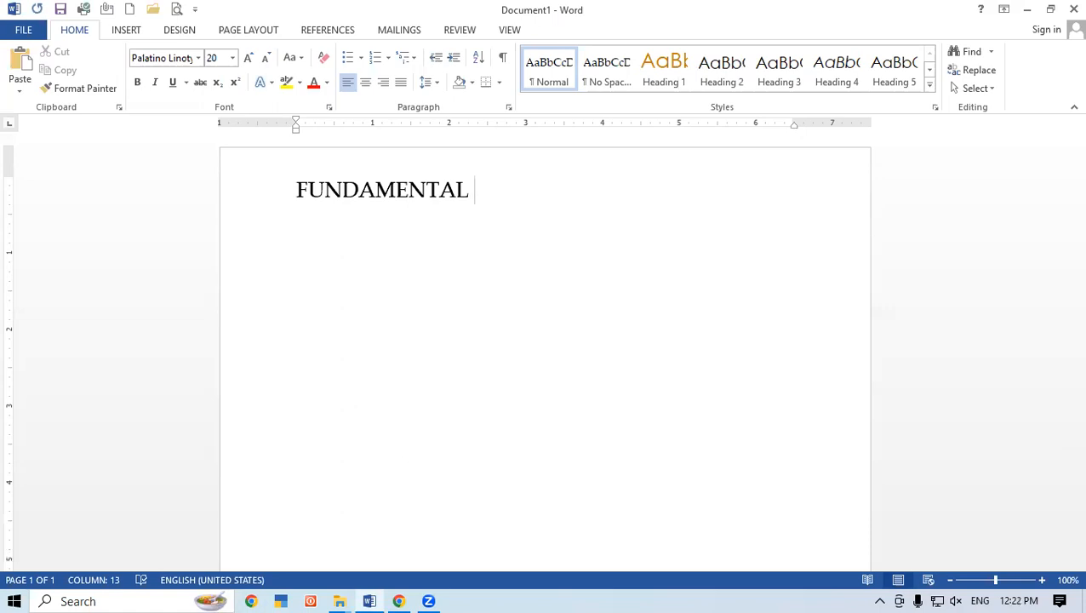
{"action": "type", "text": " QUESTION"}
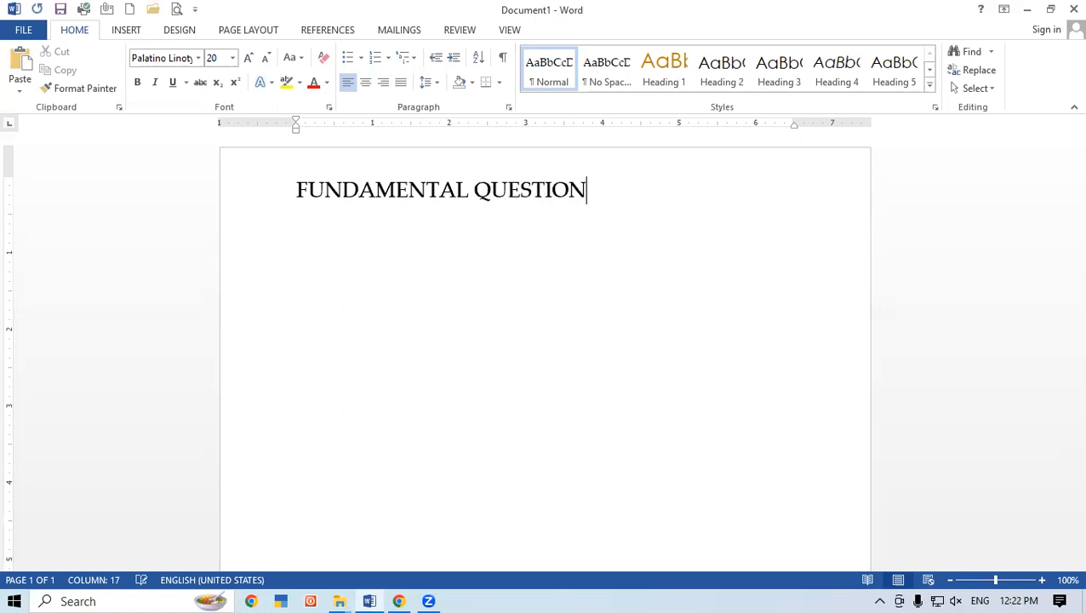
{"action": "left_click", "coordinate": [294, 180]}
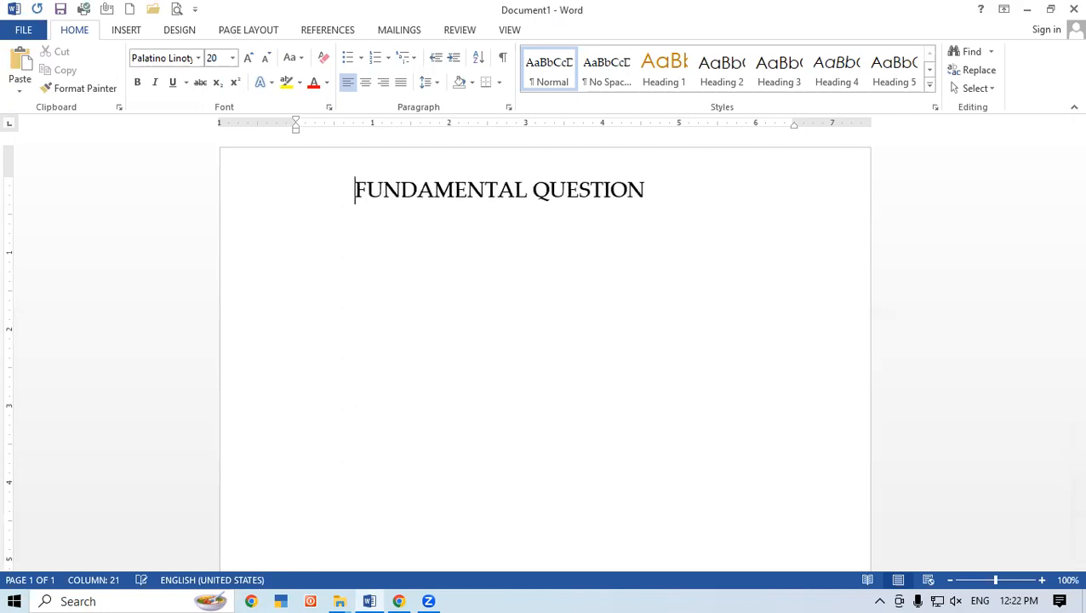
{"action": "left_click", "coordinate": [522, 188]}
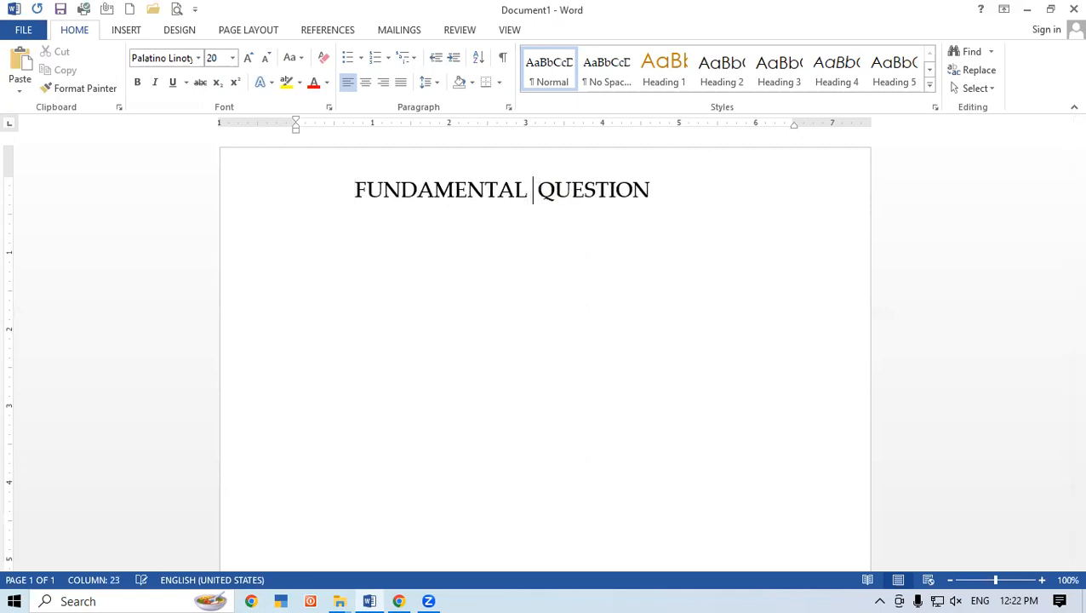
{"action": "type", "text": "OBJECTIVE TYPE"}
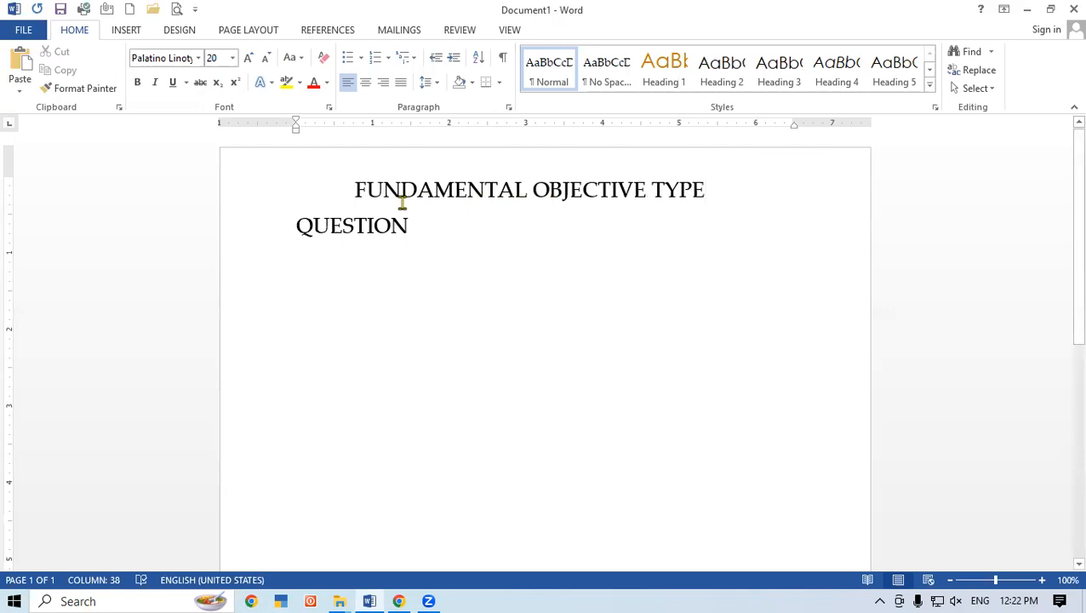
Step: Reduce the title to 18 pt and underline it, leaving the first of its leading spaces without underline
{"action": "key", "text": "ctrl+a"}
{"action": "key", "text": "ctrl+shift+comma"}
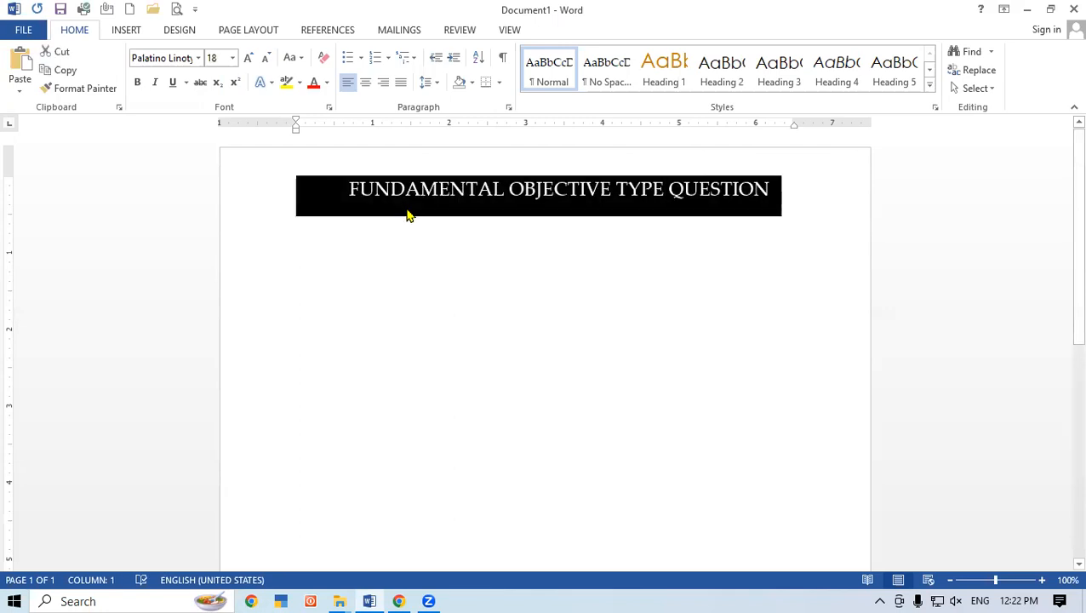
{"action": "key", "text": "ctrl+u"}
{"action": "left_click", "coordinate": [407, 215]}
{"action": "left_click_drag", "start_coordinate": [344, 191], "coordinate": [262, 305]}
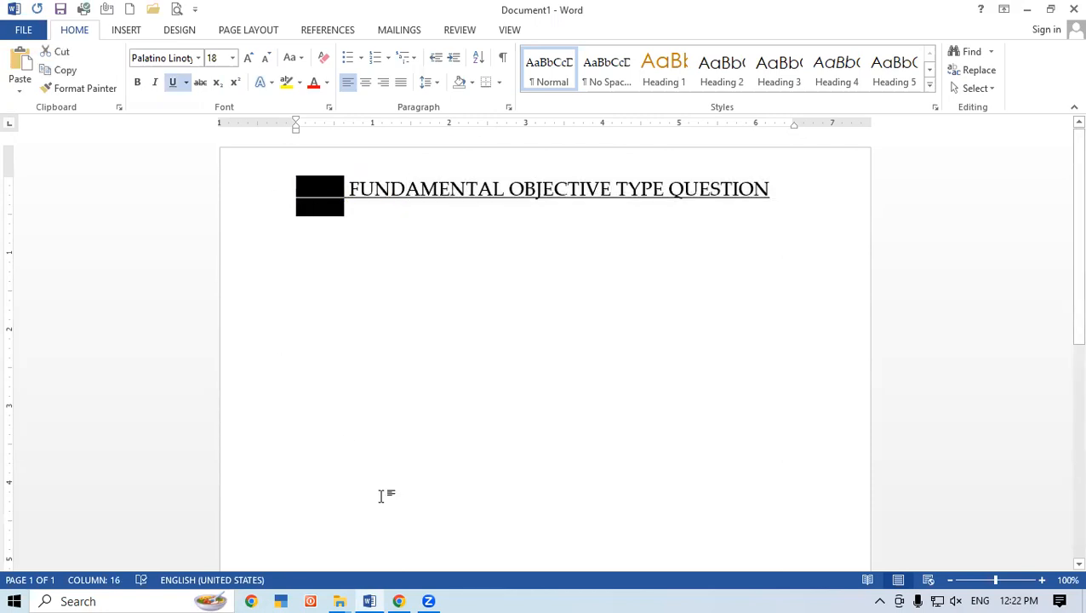
{"action": "key", "text": "ctrl+u"}
{"action": "left_click", "coordinate": [308, 242]}
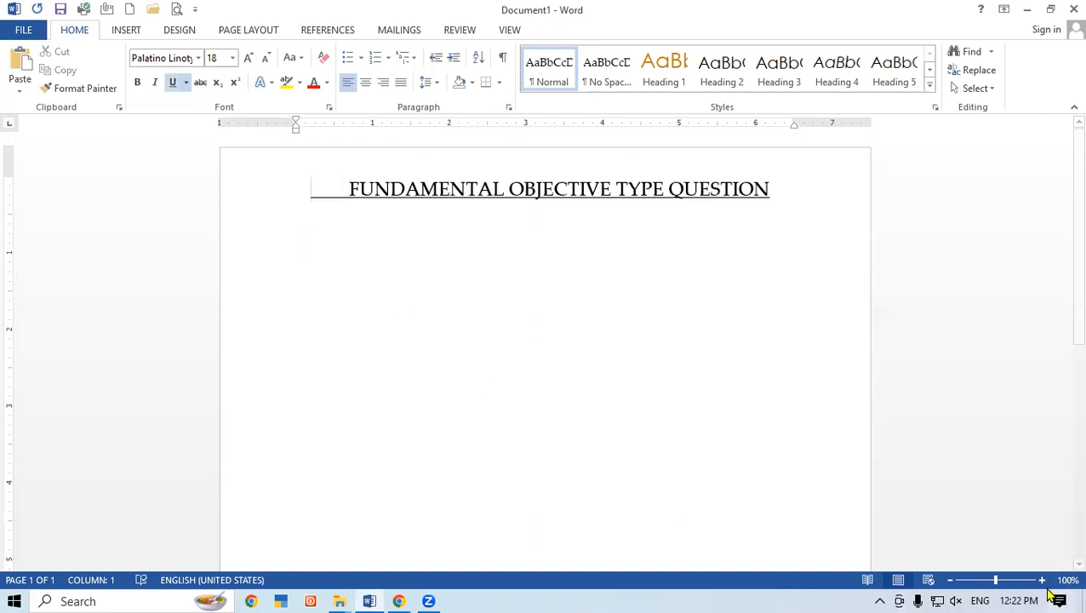
Step: Add a line without underline below the title and start a multilevel list on it in the 1), a), i) format
{"action": "left_click", "coordinate": [802, 189]}
{"action": "key", "text": "Return"}
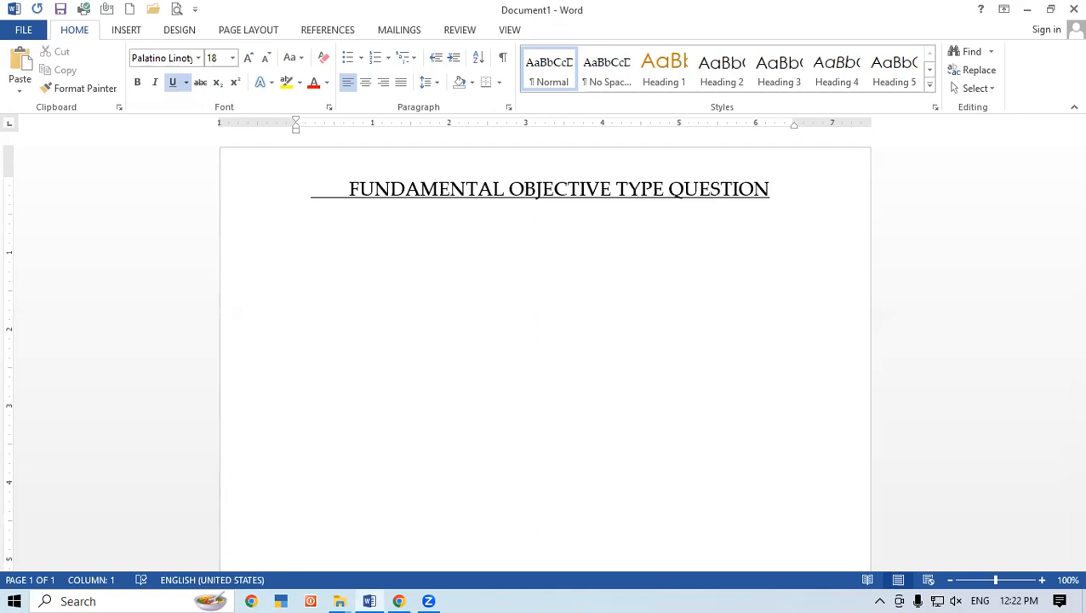
{"action": "key", "text": "ctrl+u"}
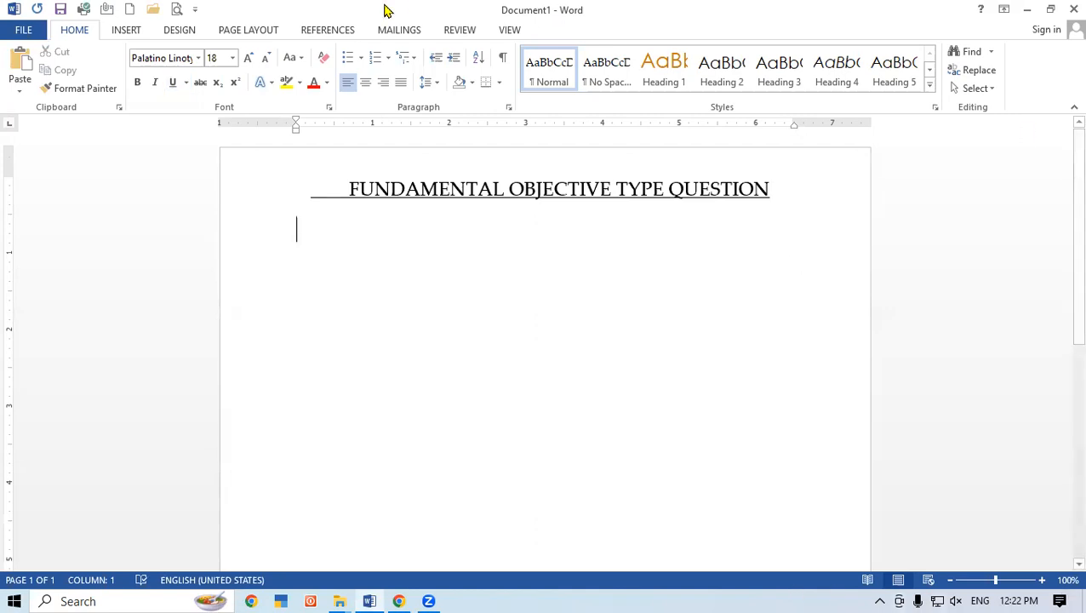
{"action": "left_click", "coordinate": [413, 57]}
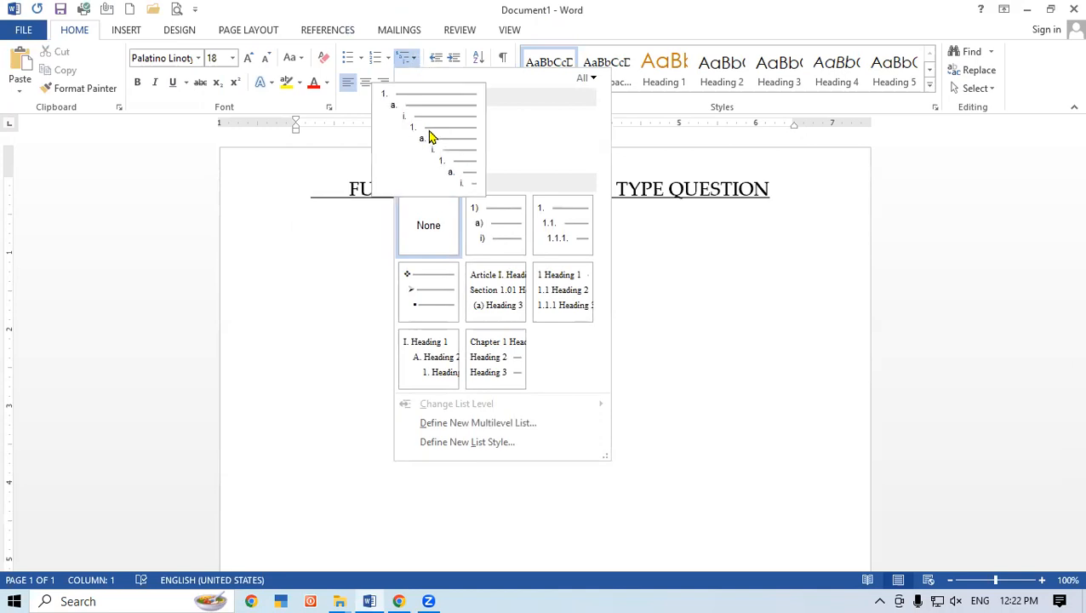
{"action": "mouse_move", "coordinate": [510, 223]}
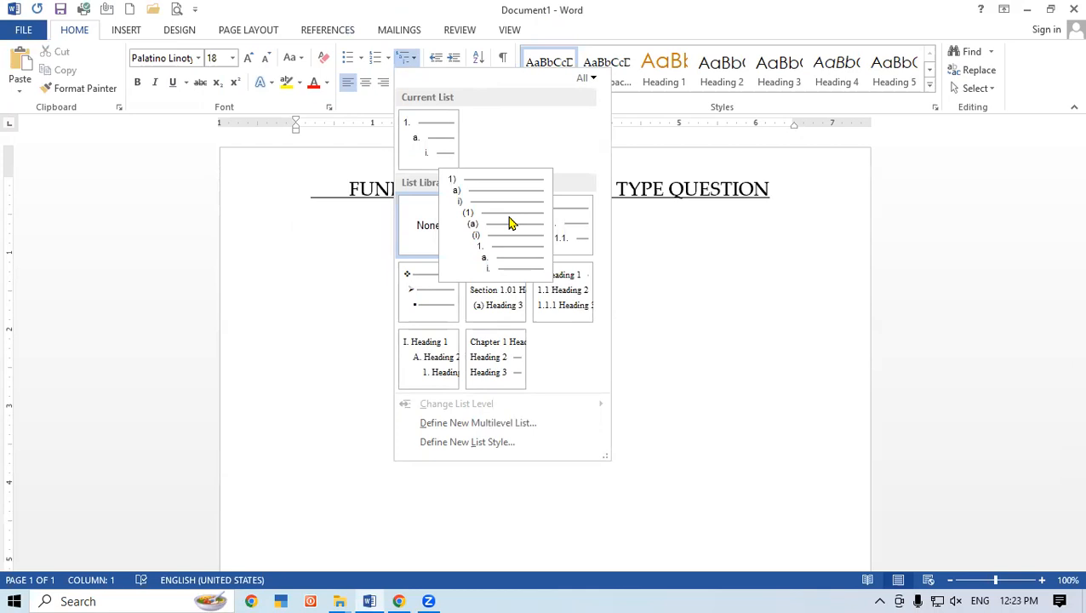
{"action": "left_click", "coordinate": [510, 223]}
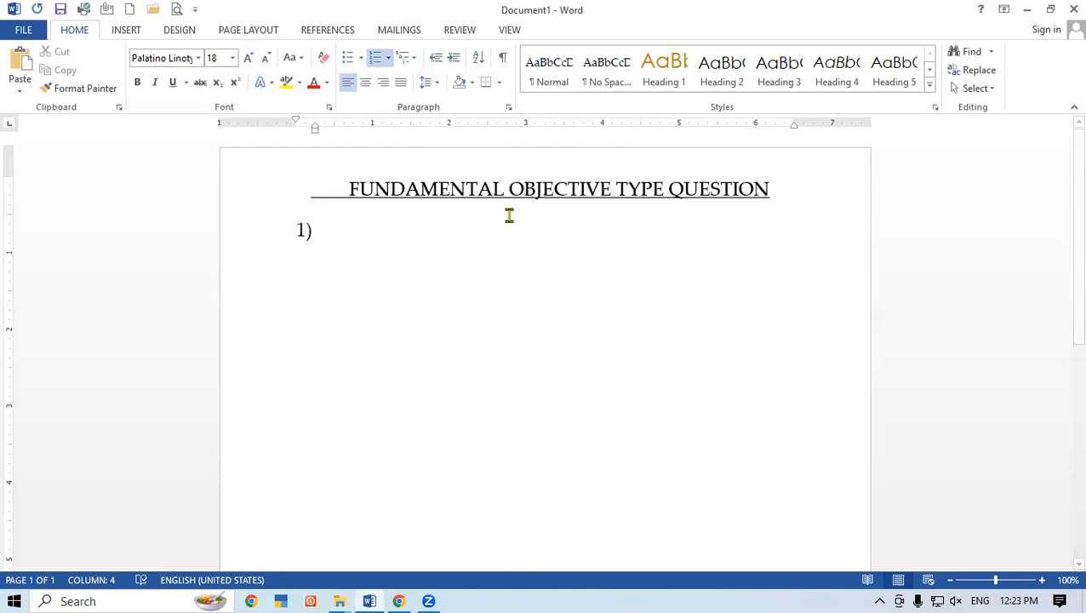
Step: Write "HOW MANY TYPES OF COMPUTER" as the first list question
{"action": "type", "text": "HO"}
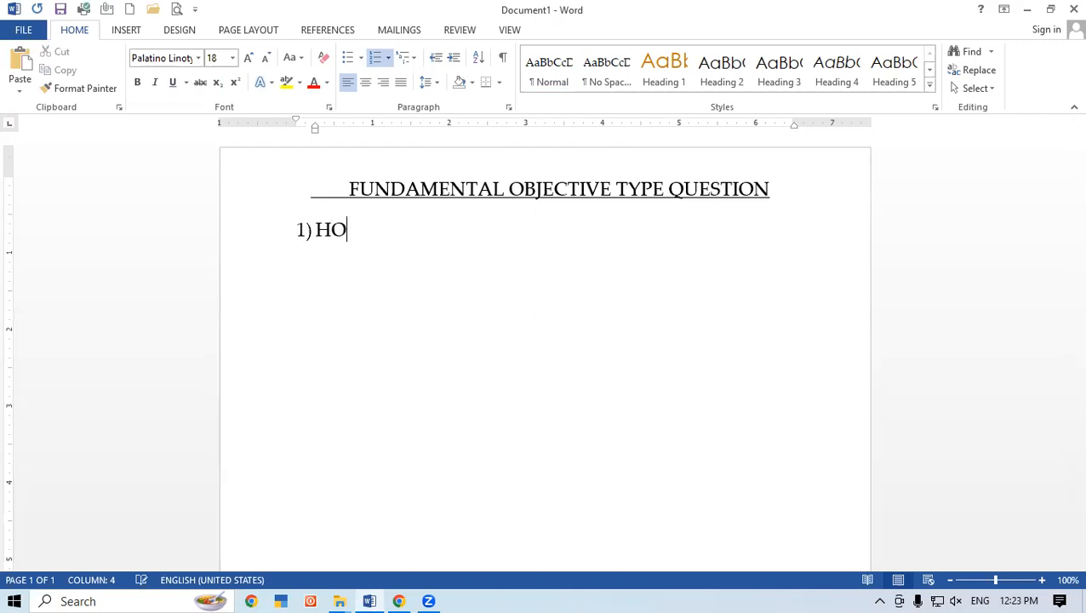
{"action": "type", "text": "W MANY "}
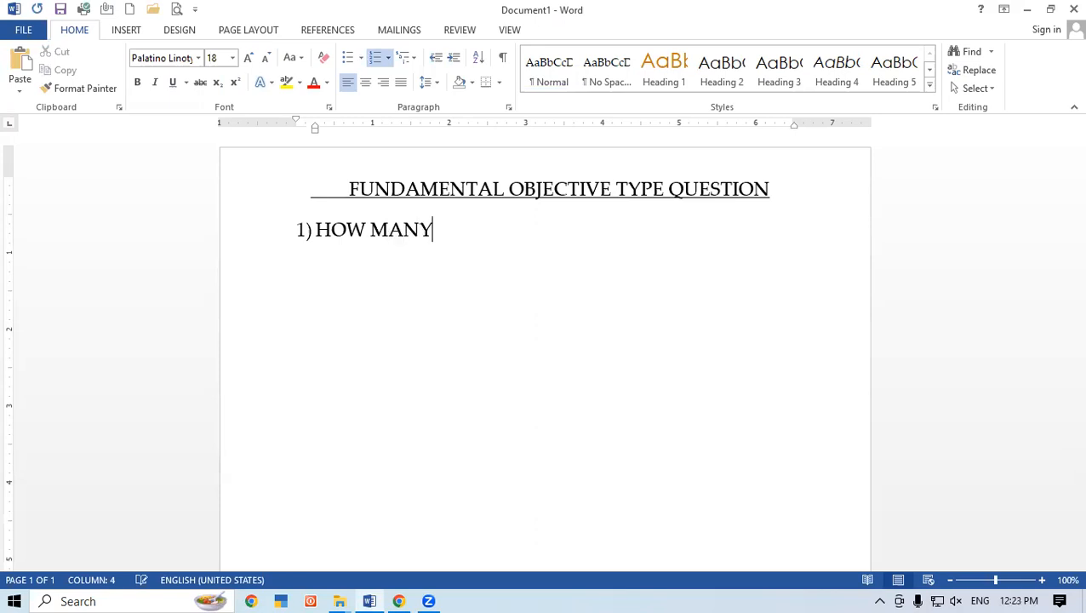
{"action": "type", "text": "TYPES OF "}
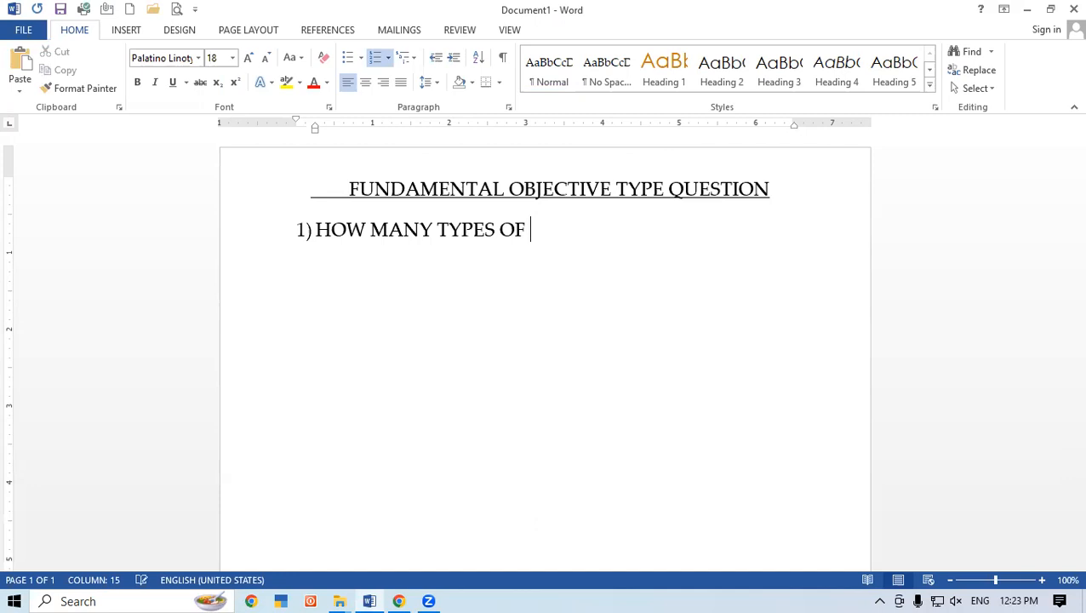
{"action": "type", "text": "COMPU"}
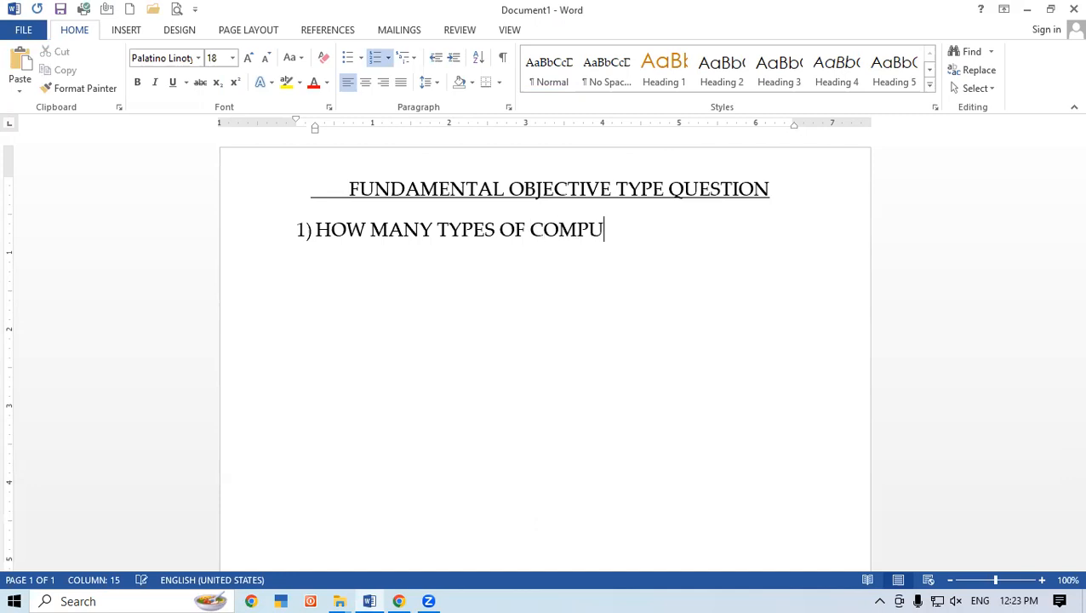
{"action": "type", "text": "TER"}
Step: Add "HOW MANY TYPES OF MEMORY" as the second list question
{"action": "key", "text": "Return"}
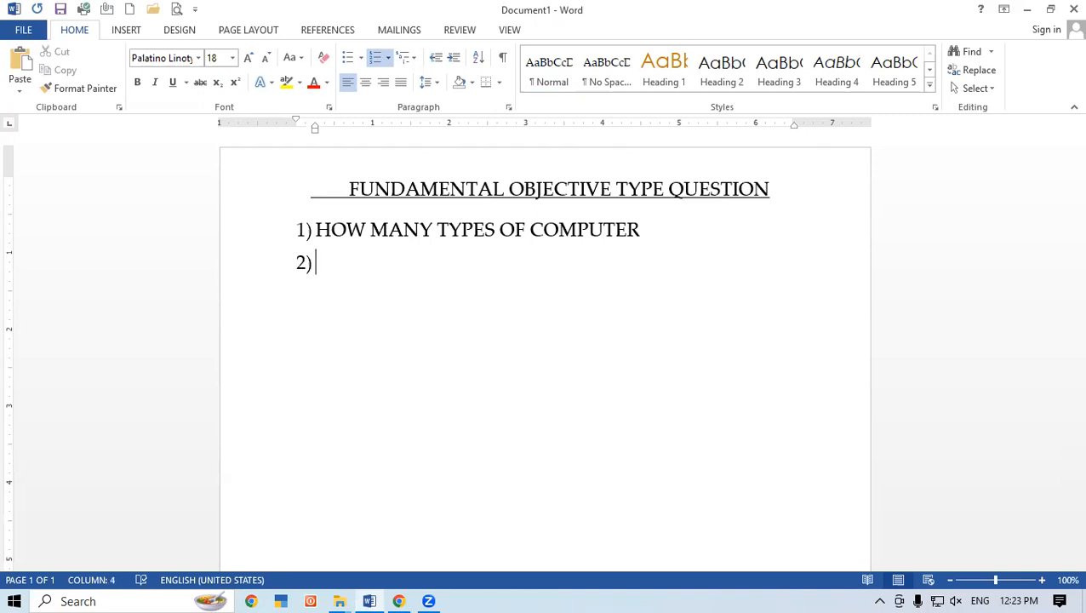
{"action": "type", "text": "HOW M"}
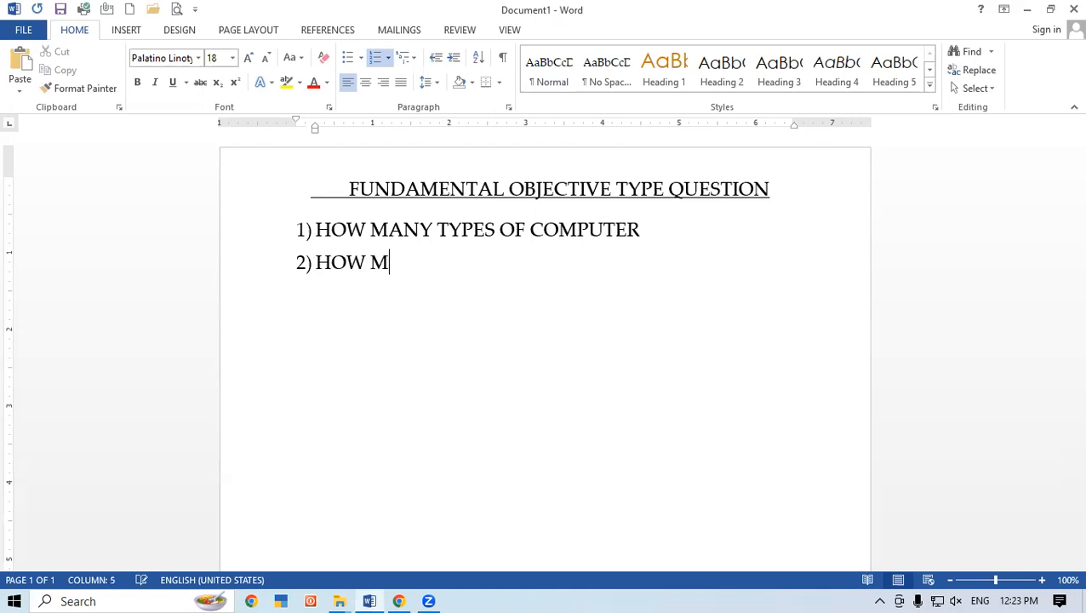
{"action": "type", "text": "ANY TY"}
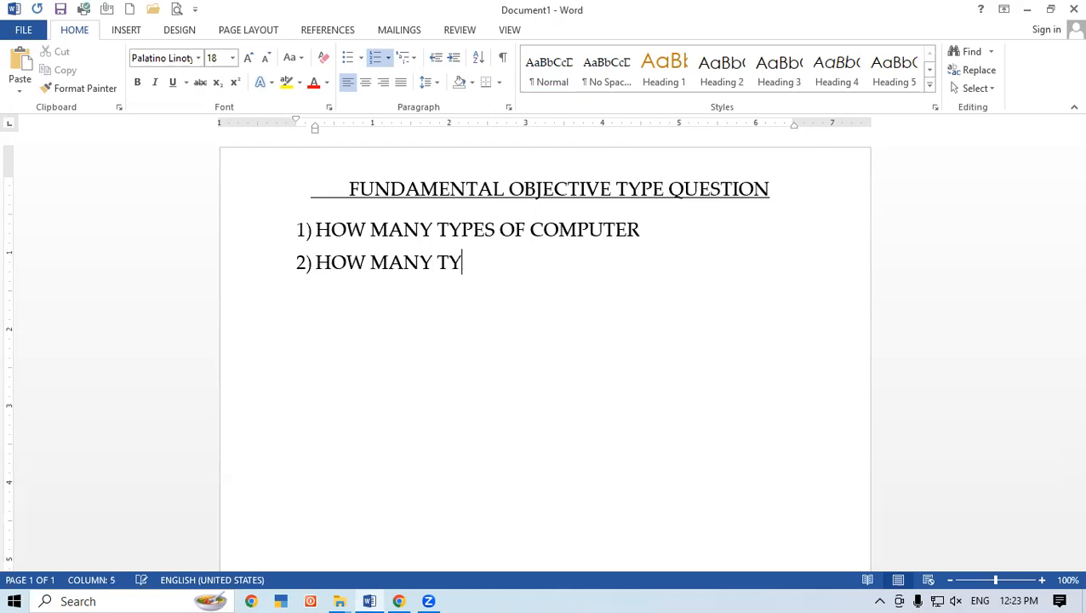
{"action": "type", "text": "PES OF "}
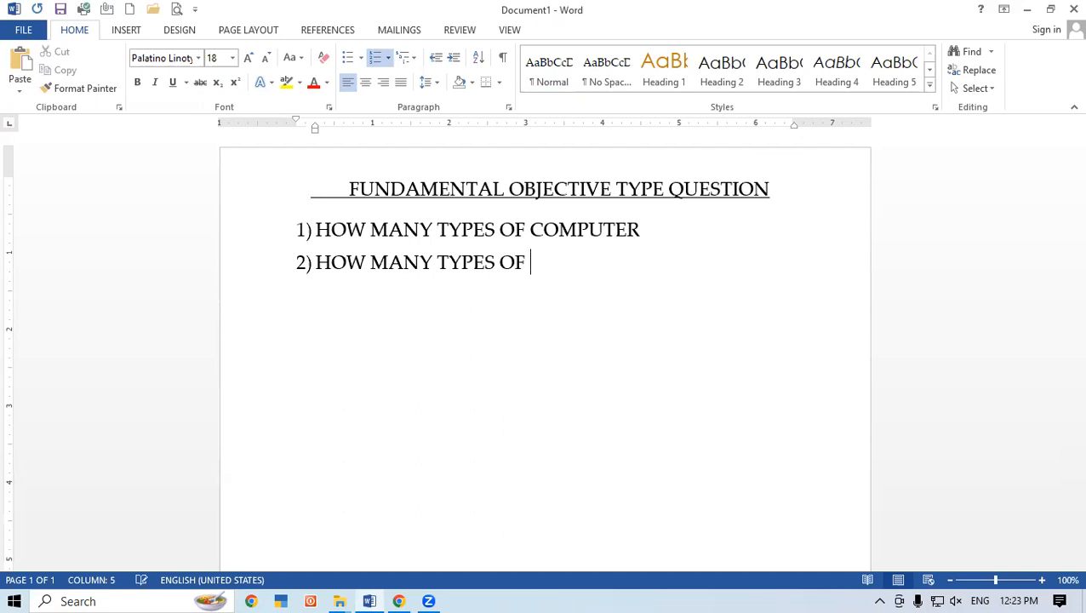
{"action": "type", "text": "MEMORY"}
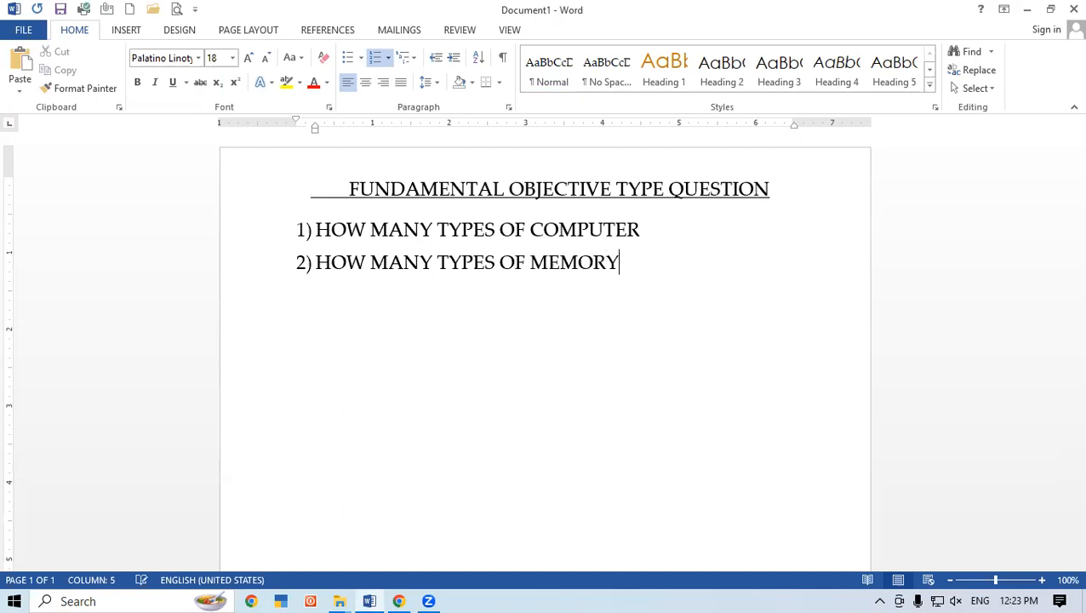
Step: Add "HOW MANY TYPES OF FUNCTION KEY IN KEYBOARD" as the third list question
{"action": "key", "text": "Return"}
{"action": "type", "text": "HOW"}
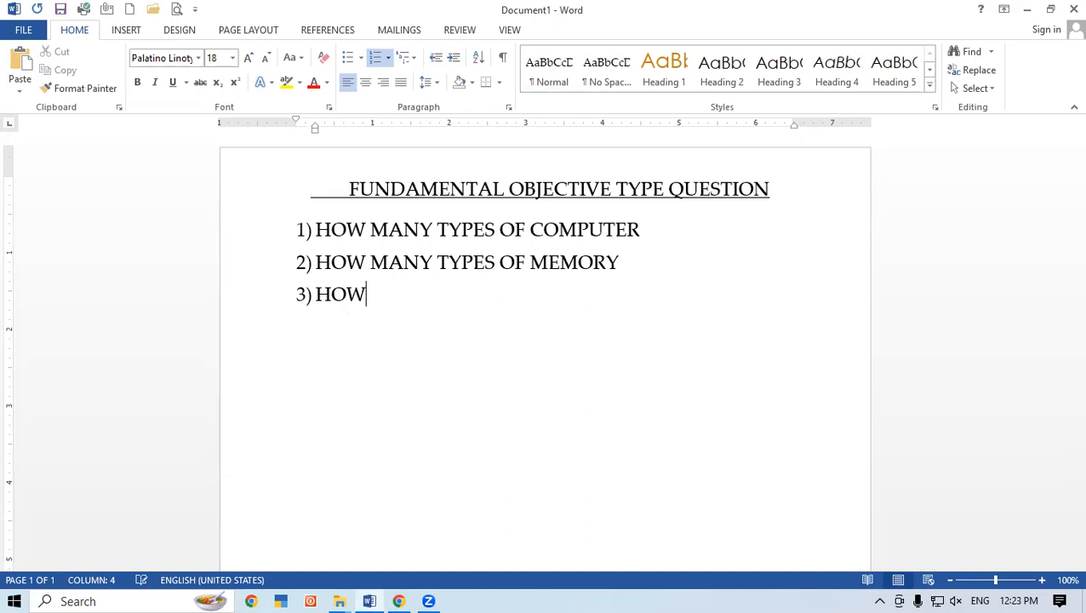
{"action": "type", "text": " MANY "}
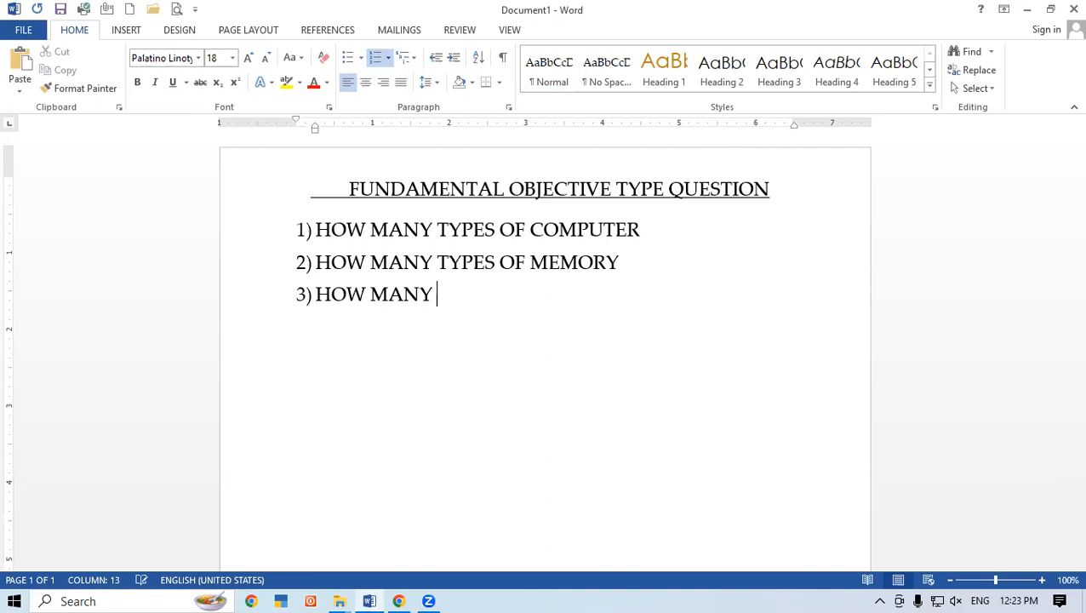
{"action": "type", "text": "TYPES OF FUNCTION KEY IN KEYBOA"}
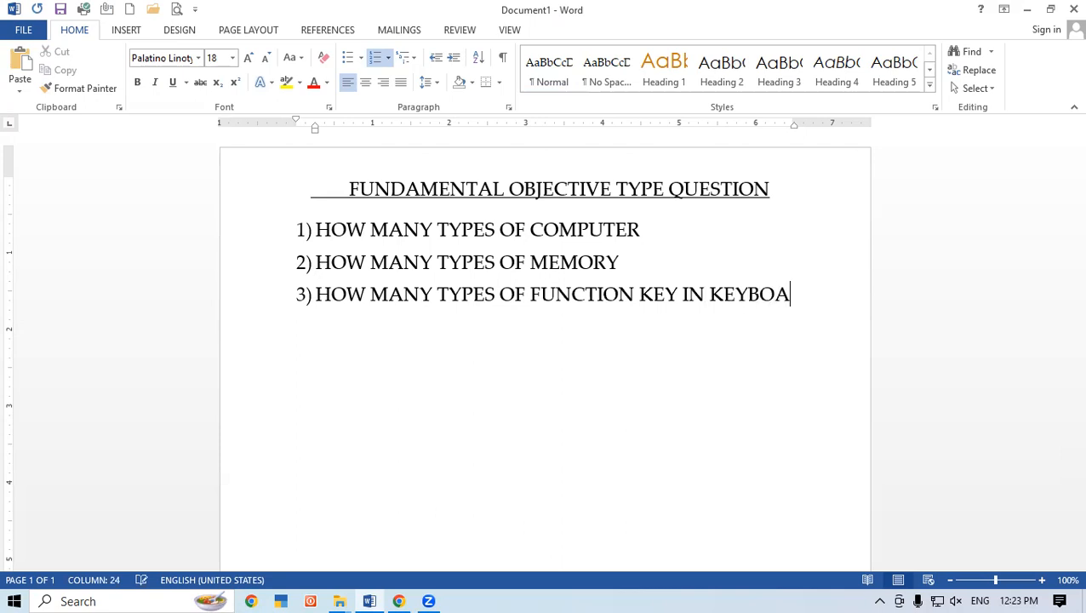
{"action": "type", "text": "RD"}
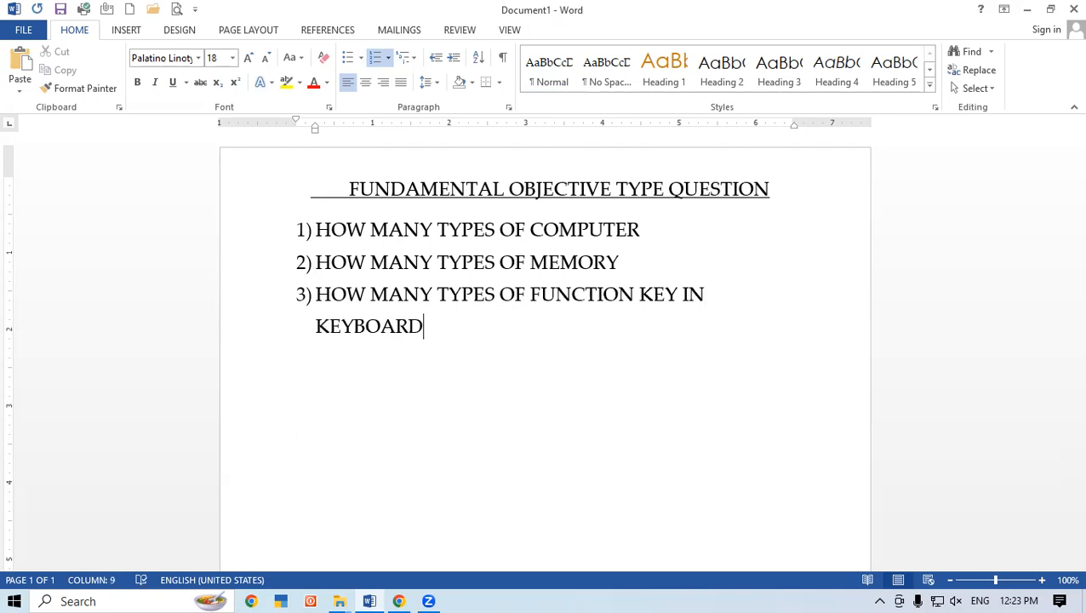
Step: Add "HOW MANY TYPES OF WORK MOUSE" as the fourth list question
{"action": "key", "text": "Return"}
{"action": "type", "text": "HOW MANY "}
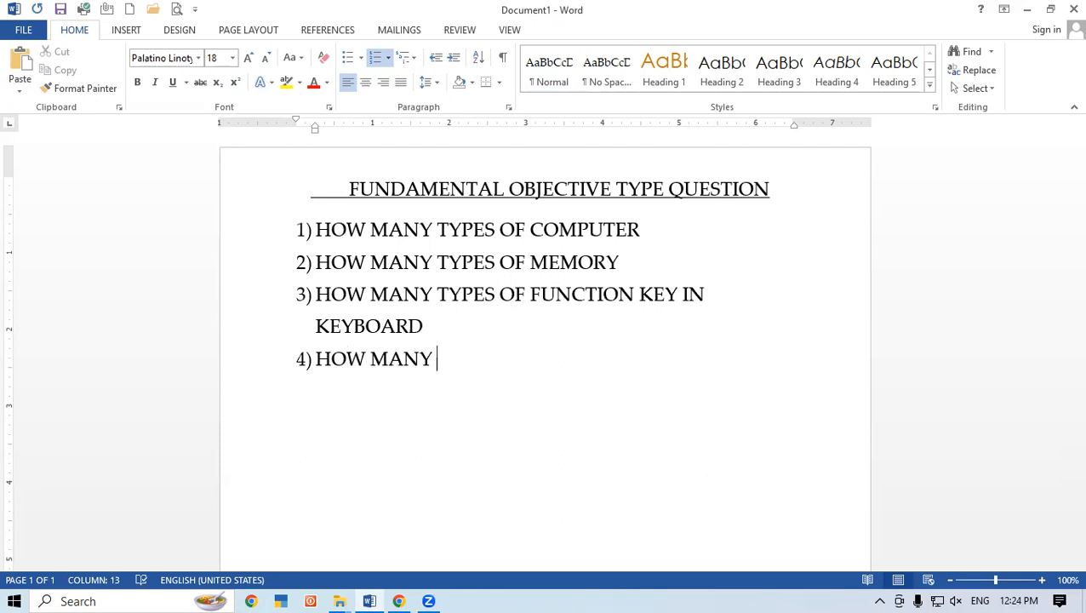
{"action": "type", "text": "TY"}
{"action": "type", "text": "PES OF"}
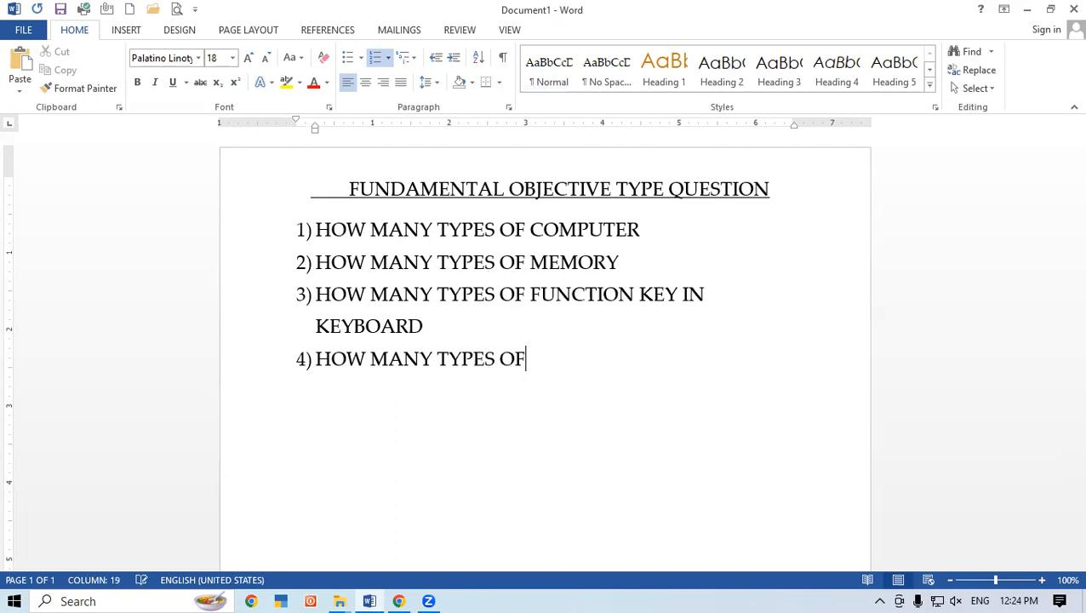
{"action": "type", "text": " WORK "}
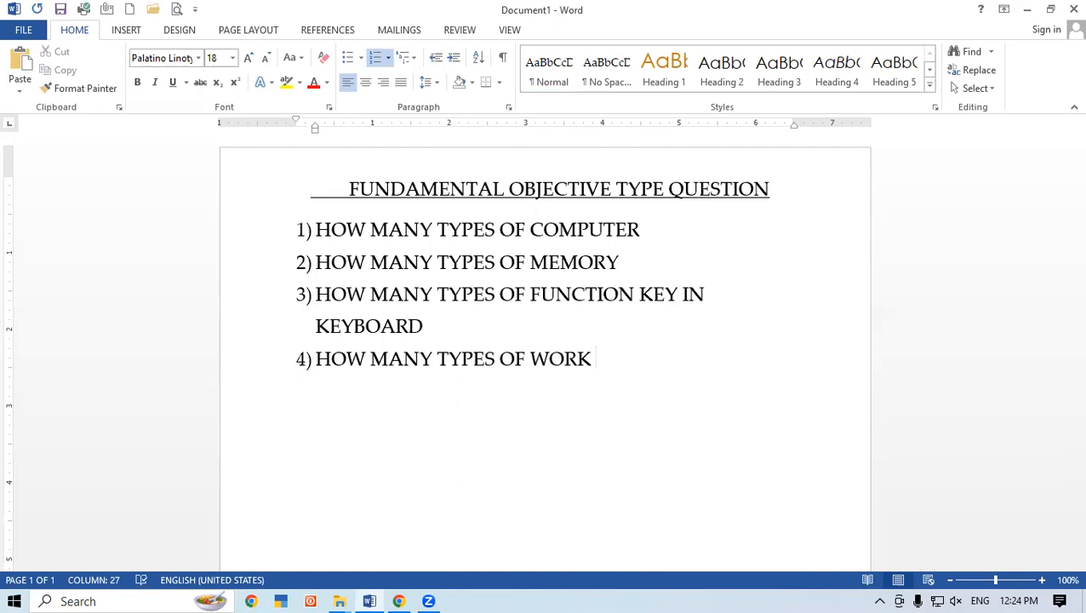
{"action": "type", "text": "MOUSE"}
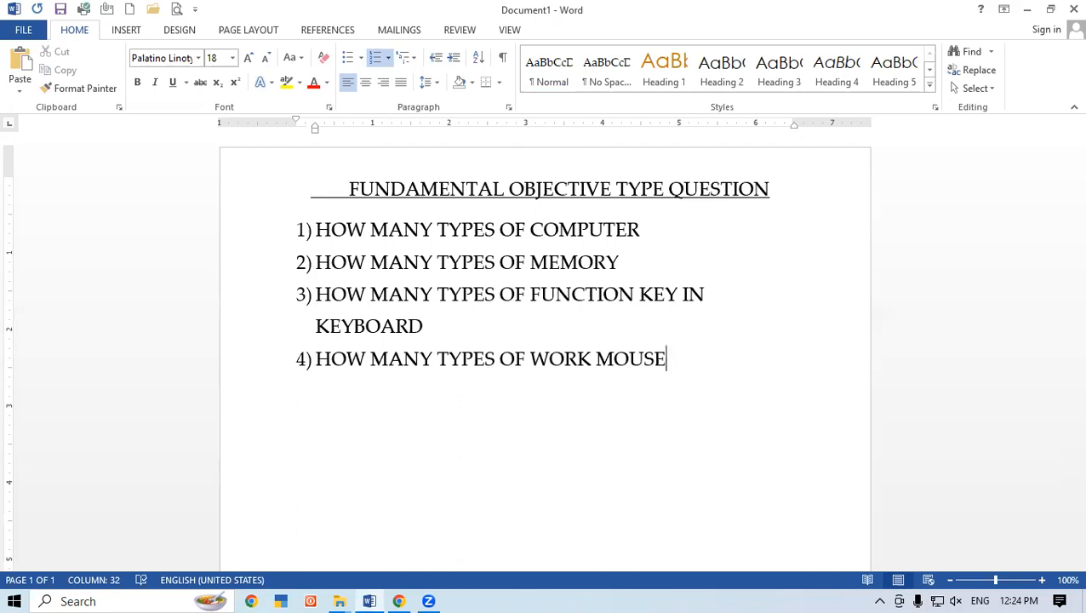
Step: Add "WHAT IS WORK OF F1 KEYS IN KEYBOARD" as the fifth list question
{"action": "key", "text": "Return"}
{"action": "type", "text": "WHAT IS WORK OF"}
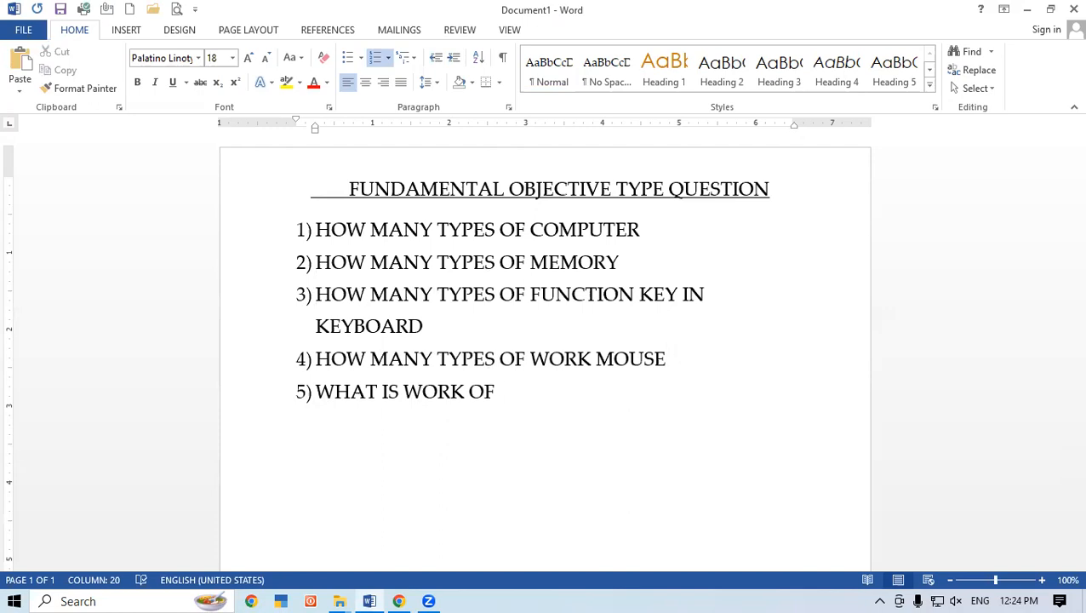
{"action": "type", "text": " F1 KEY"}
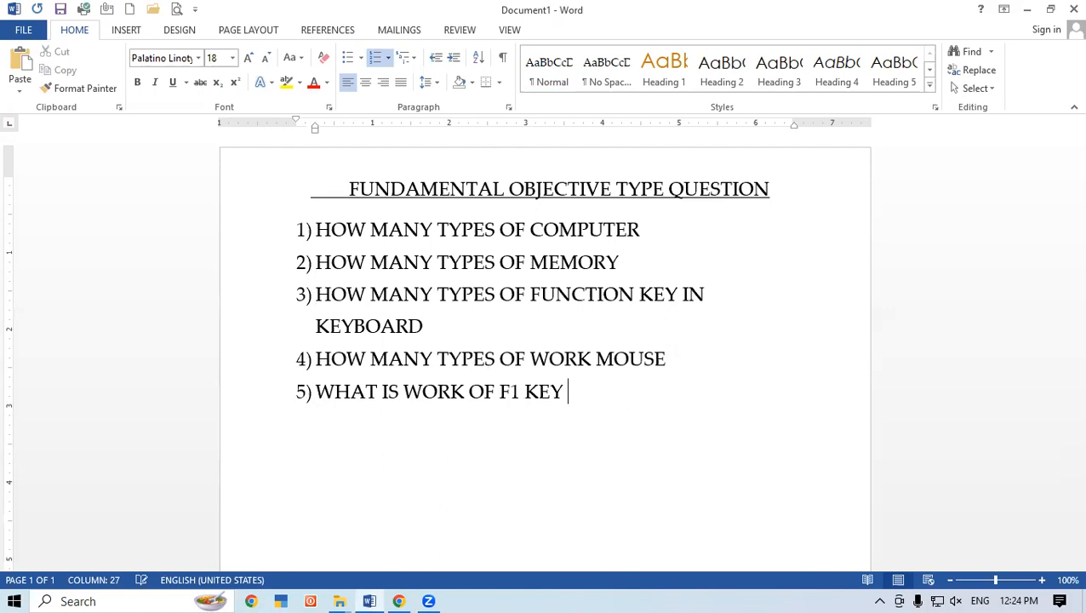
{"action": "key", "text": "BackSpace"}
{"action": "type", "text": "S IN KE"}
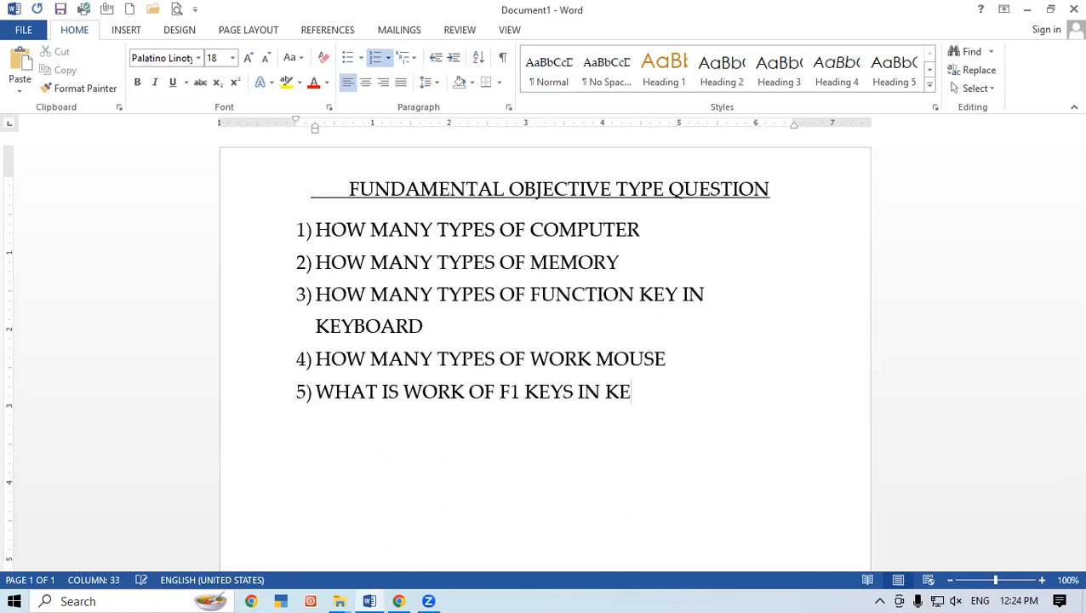
{"action": "type", "text": "YBOARD"}
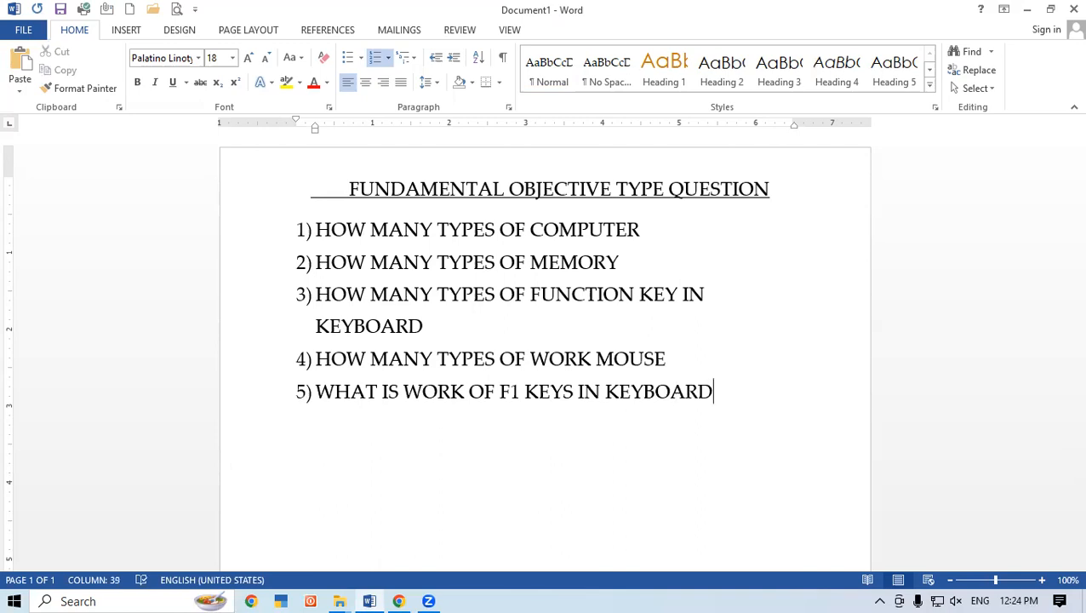
Step: Add "HOW MANY TYPES OF PRIMARY MEMORY" as the sixth list question
{"action": "key", "text": "Return"}
{"action": "type", "text": "HOW MANY "}
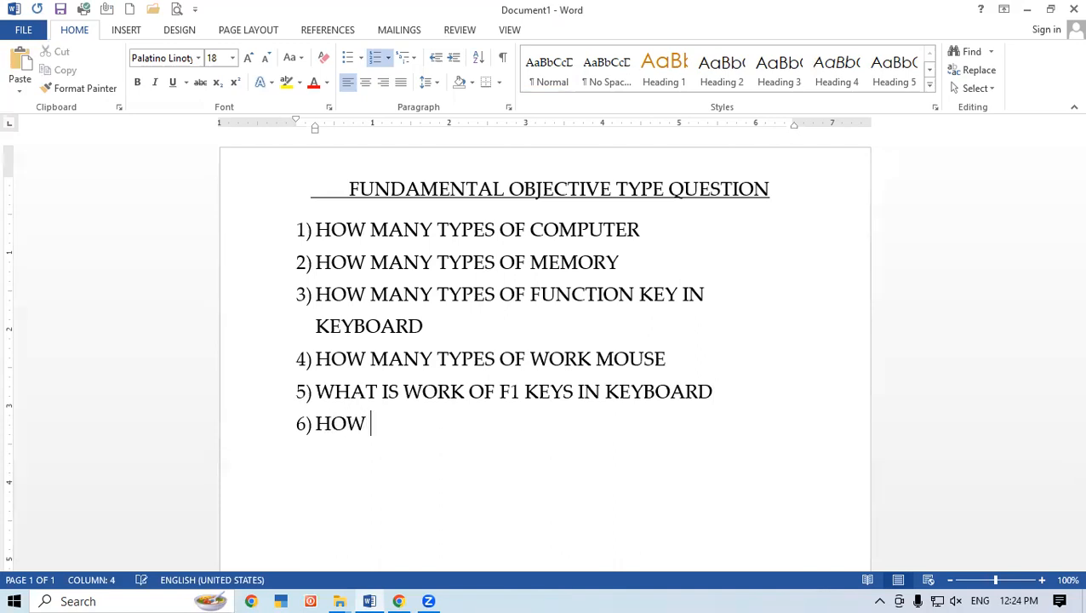
{"action": "type", "text": "TYEP"}
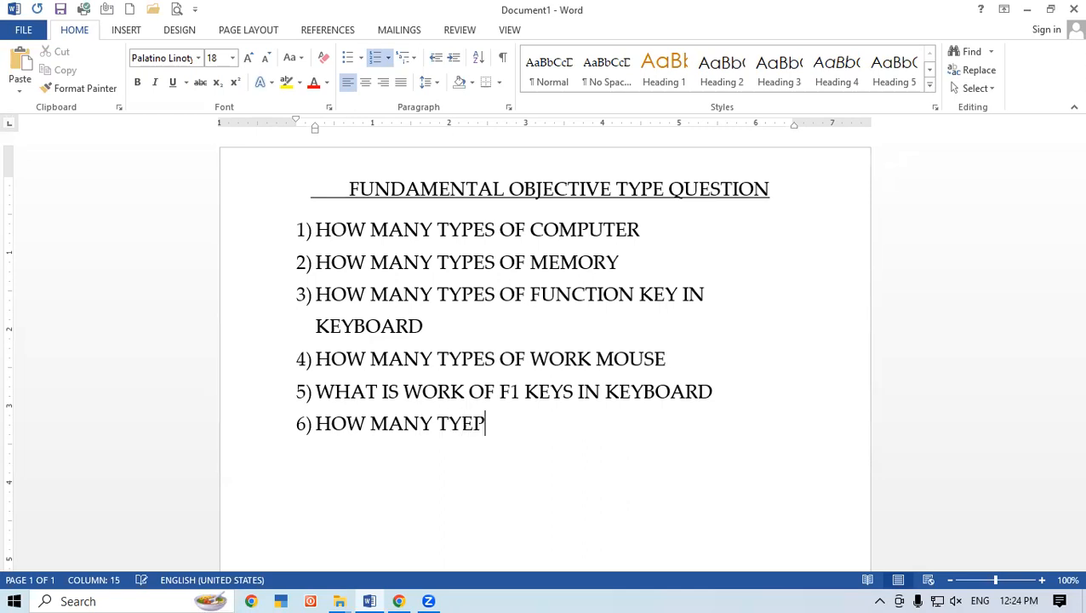
{"action": "key", "text": "BackSpace"}
{"action": "key", "text": "BackSpace"}
{"action": "type", "text": "PES OF"}
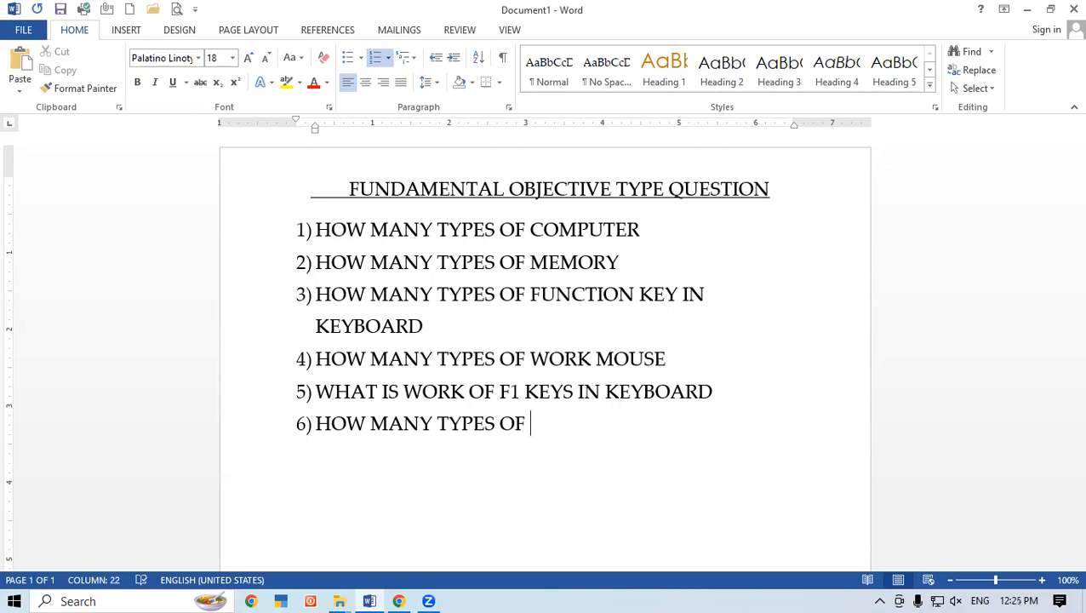
{"action": "type", "text": " PRIMARY M"}
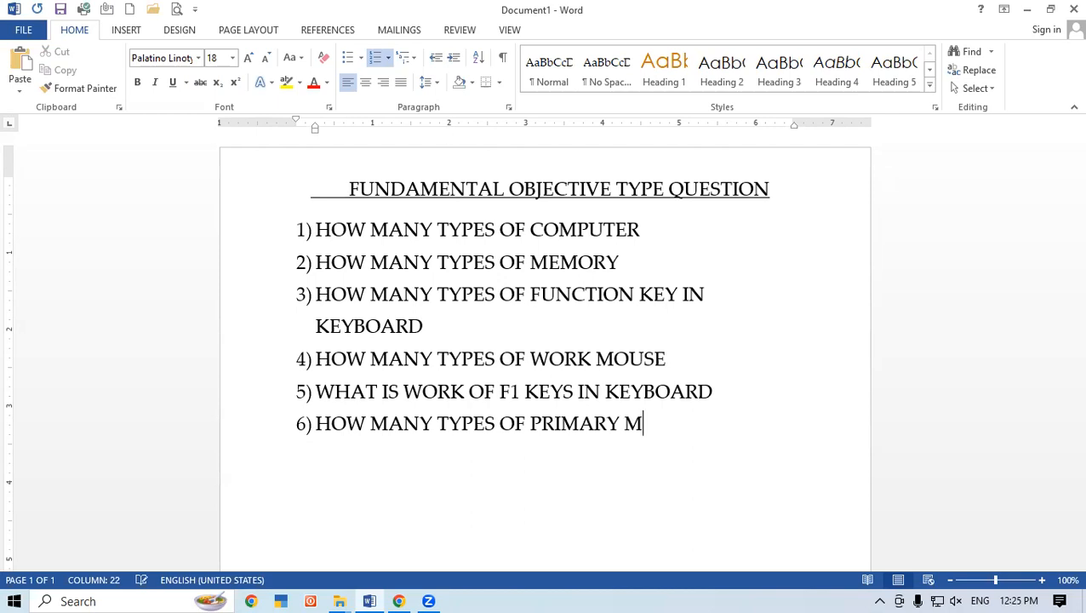
{"action": "type", "text": "EMORY"}
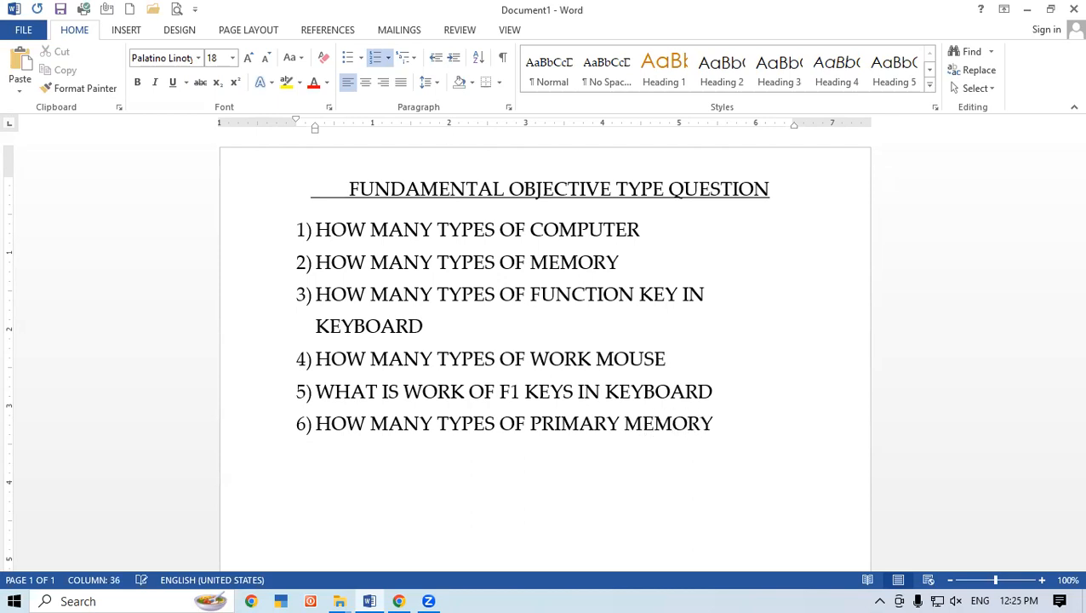
Step: Add "WHAT IS WORK OF BACKSPACE KEY IN KEYBOARD" as the seventh list question
{"action": "key", "text": "Return"}
{"action": "type", "text": "WHAT IS"}
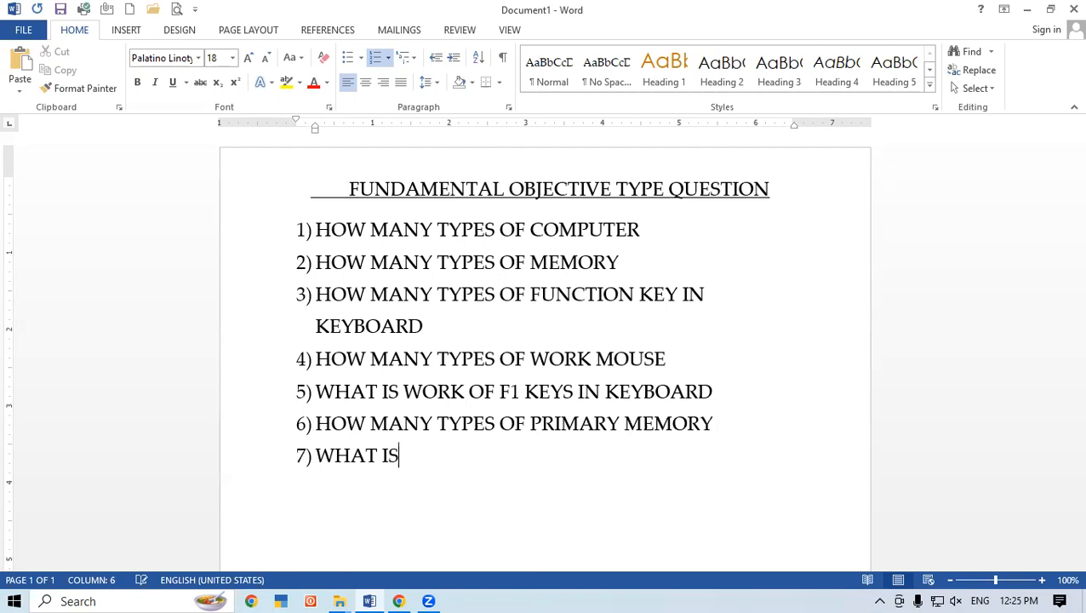
{"action": "type", "text": " WORK O"}
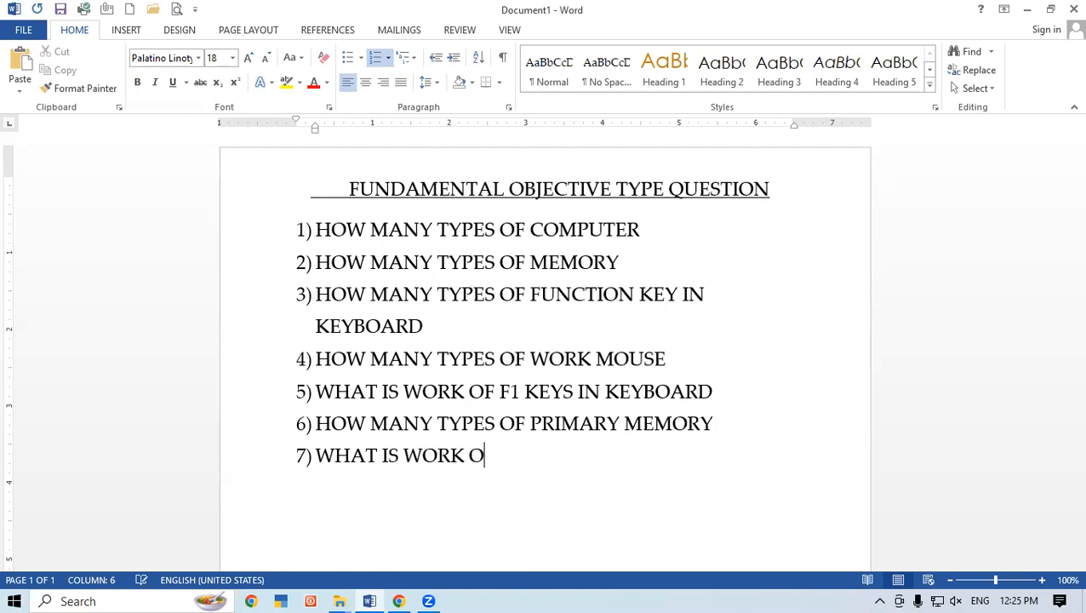
{"action": "type", "text": "F BACKSPA"}
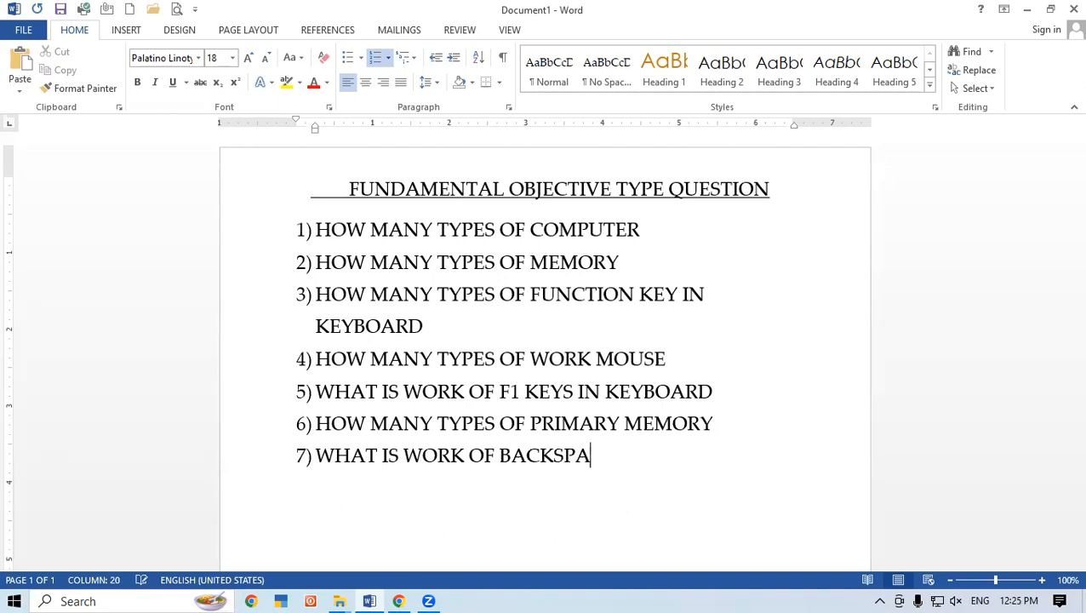
{"action": "type", "text": "CE KEY"}
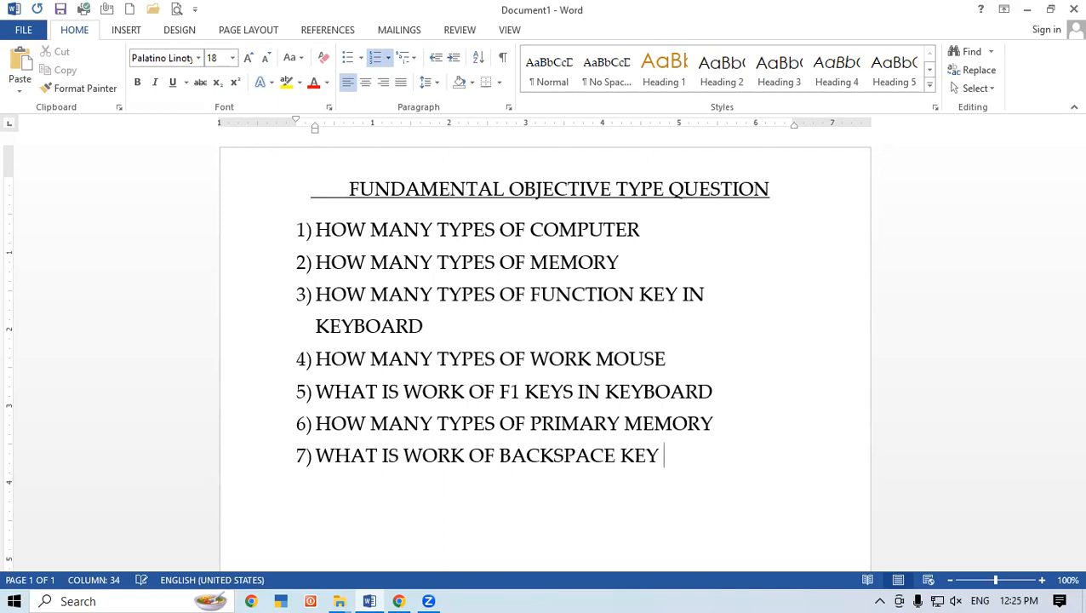
{"action": "type", "text": " IN KEYBOARD"}
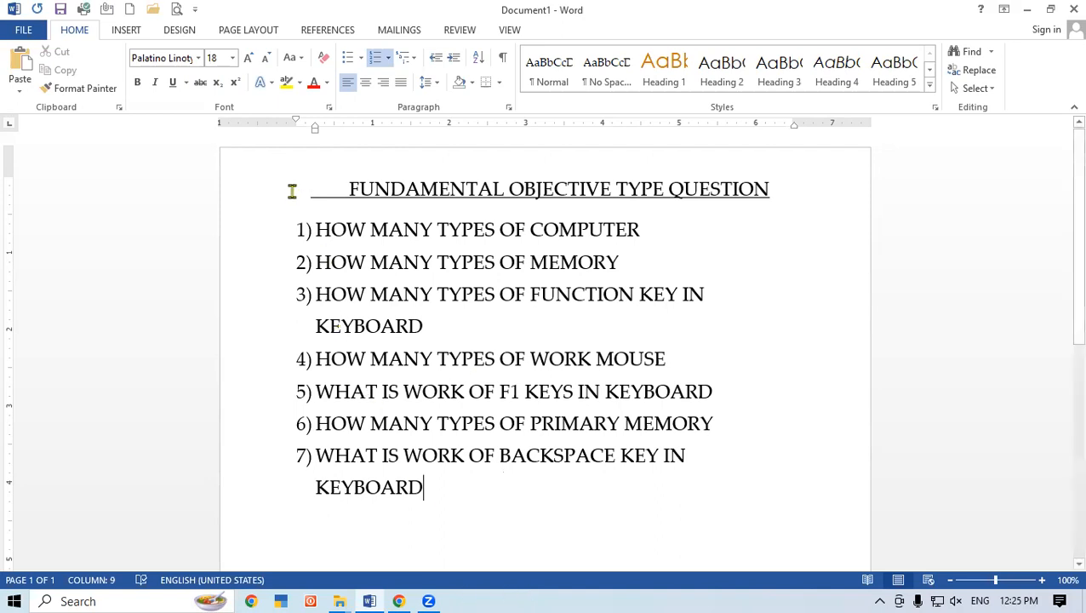
Step: Remove the underline from the entire title line, including the blank space before its first word
{"action": "left_click_drag", "start_coordinate": [303, 188], "coordinate": [775, 175]}
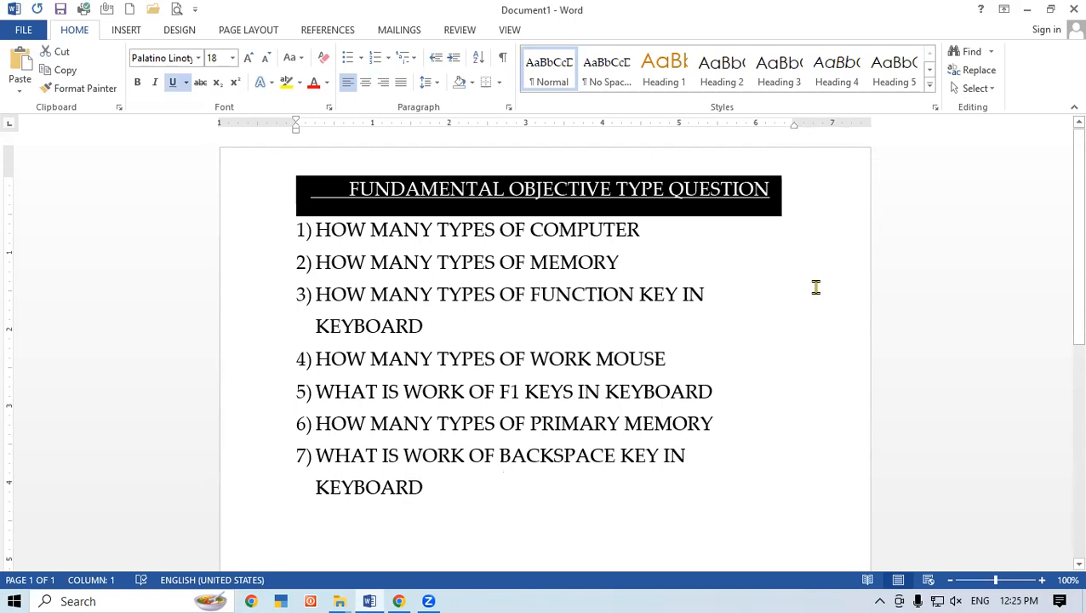
{"action": "key", "text": "ctrl+u"}
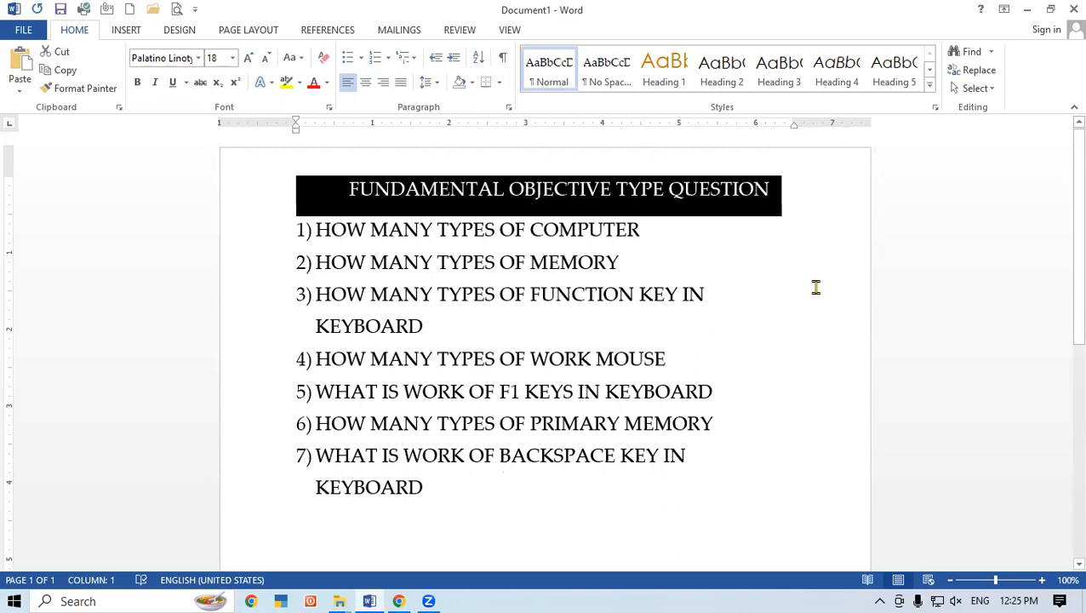
{"action": "left_click", "coordinate": [768, 296]}
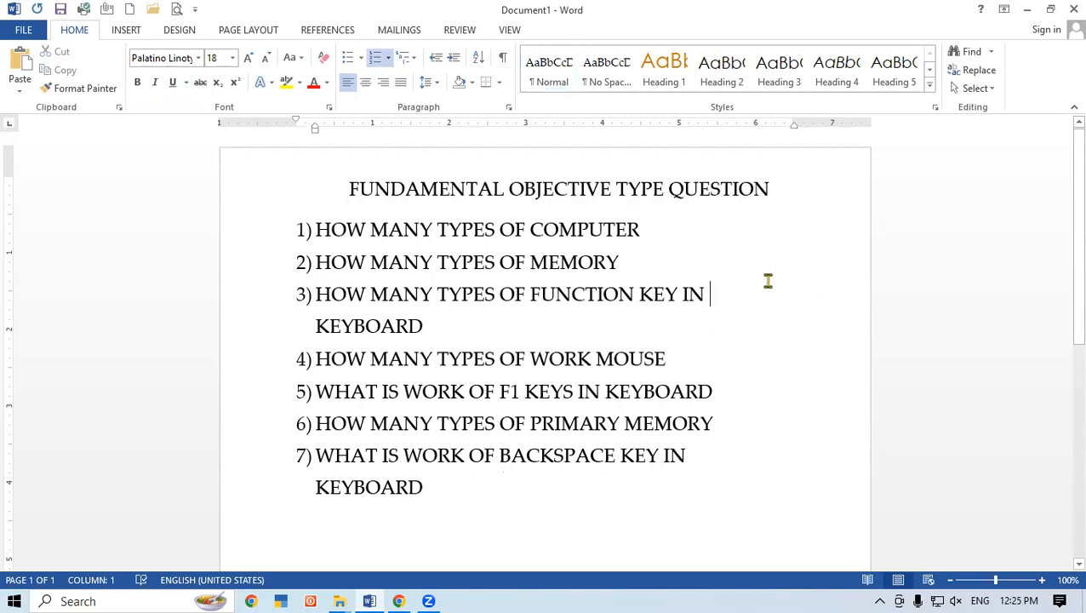
Step: Underline only the words "FUNDAMENTAL OBJECTIVE TYPE QUESTION" in the title, leaving out the leading blank space
{"action": "left_click", "coordinate": [765, 192]}
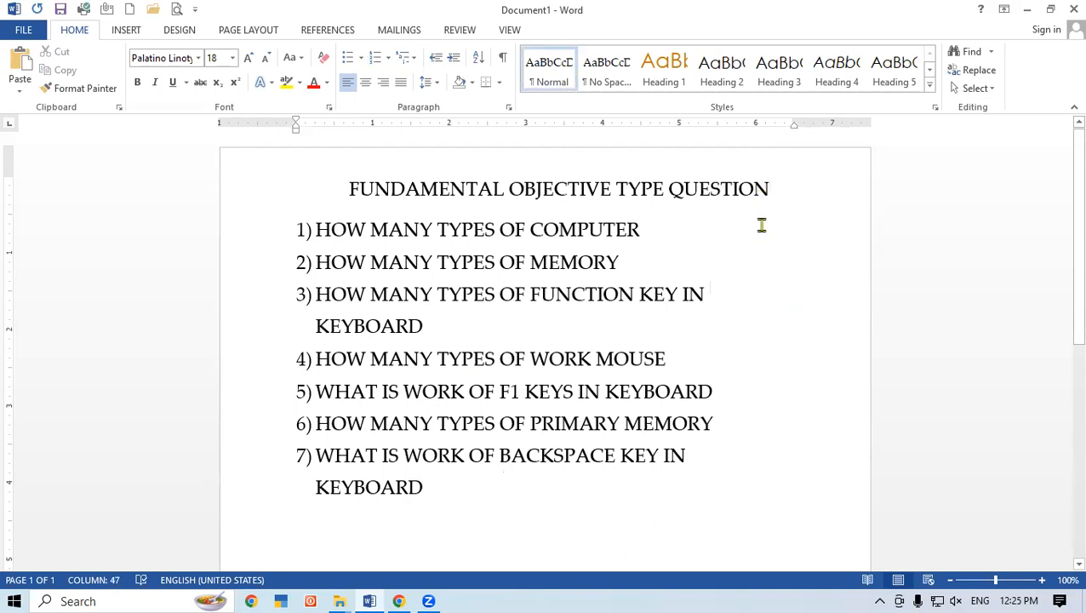
{"action": "key", "text": "shift+Left"}
{"action": "key", "text": "shift+Left"}
{"action": "key", "text": "shift+Left"}
{"action": "key", "text": "shift+Left"}
{"action": "key", "text": "shift+Left"}
{"action": "key", "text": "shift+Left"}
{"action": "key", "text": "shift+Left"}
{"action": "key", "text": "shift+Left"}
{"action": "key", "text": "shift+Left"}
{"action": "key", "text": "shift+Left"}
{"action": "key", "text": "shift+Left"}
{"action": "key", "text": "shift+Left"}
{"action": "key", "text": "shift+Left"}
{"action": "key", "text": "shift+Left"}
{"action": "key", "text": "shift+Left"}
{"action": "key", "text": "shift+Left"}
{"action": "key", "text": "shift+Left"}
{"action": "key", "text": "shift+Left"}
{"action": "key", "text": "shift+Left"}
{"action": "key", "text": "shift+Left"}
{"action": "key", "text": "shift+Left"}
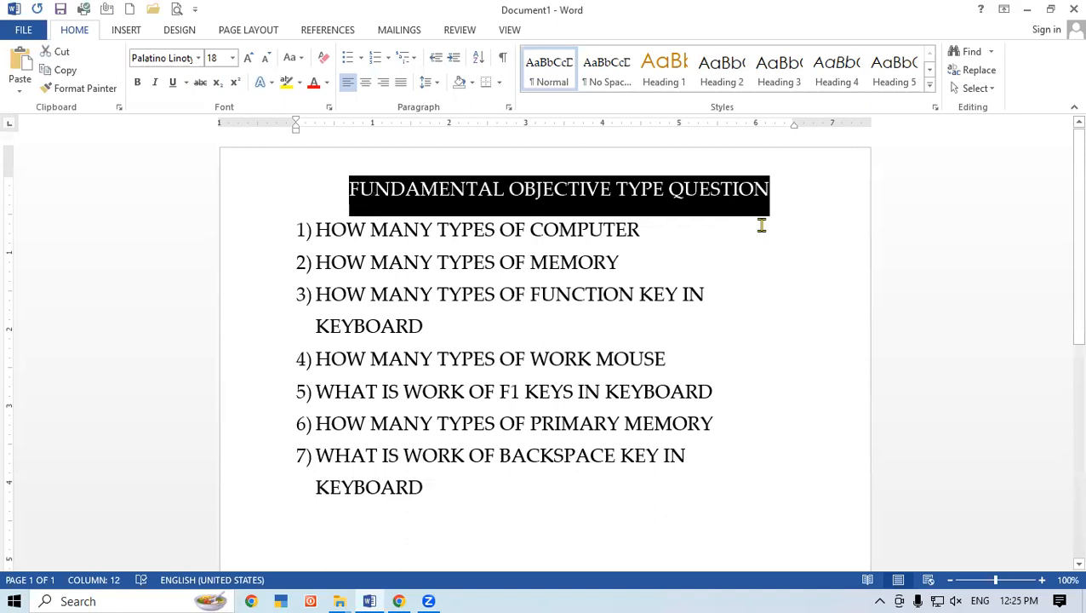
{"action": "type", "text": "U"}
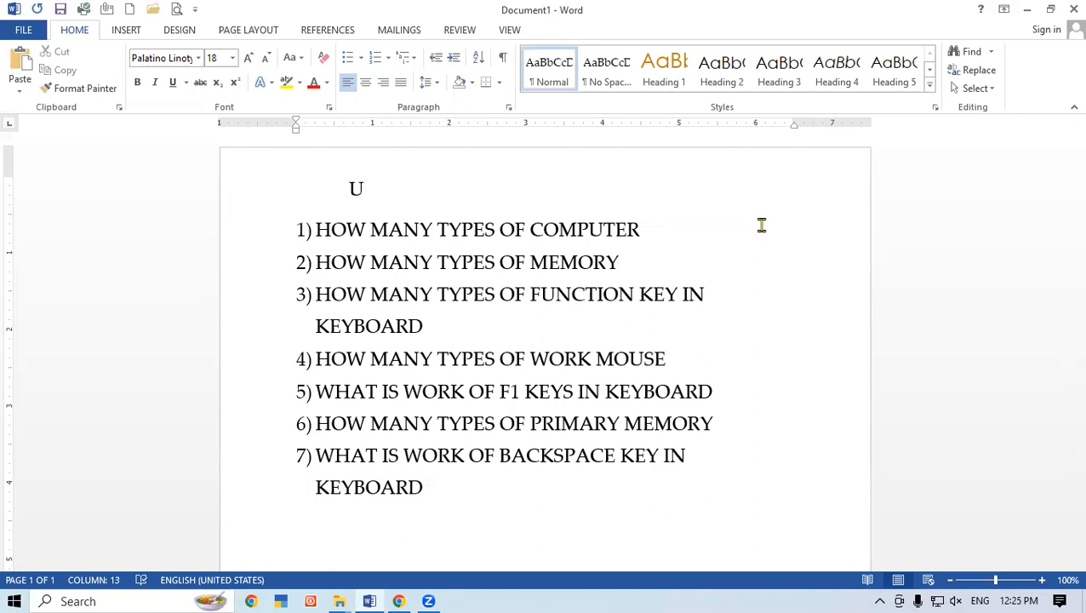
{"action": "key", "text": "ctrl+z"}
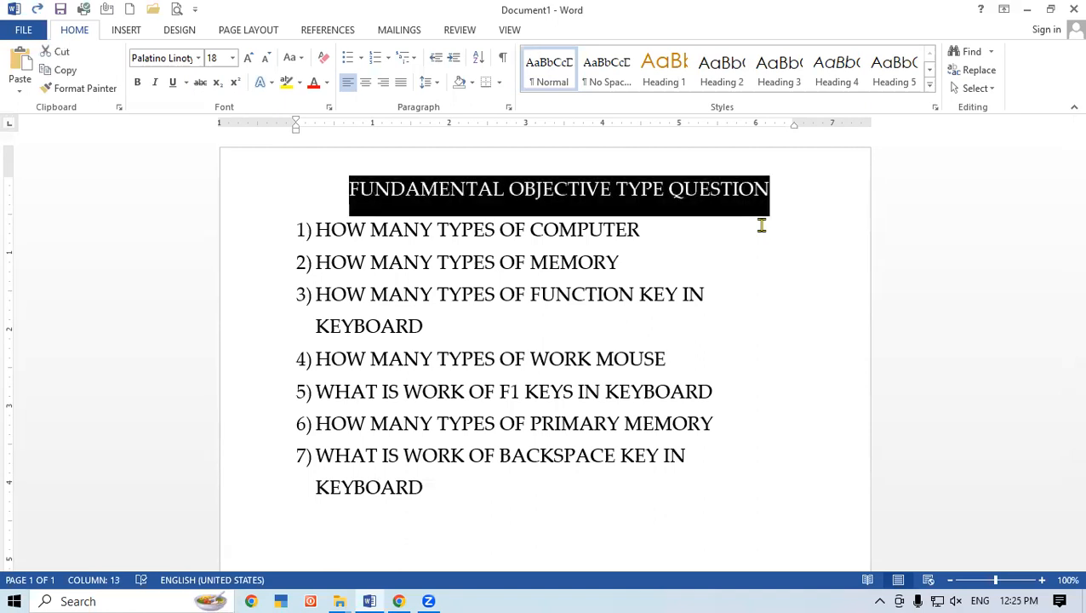
{"action": "key", "text": "ctrl+u"}
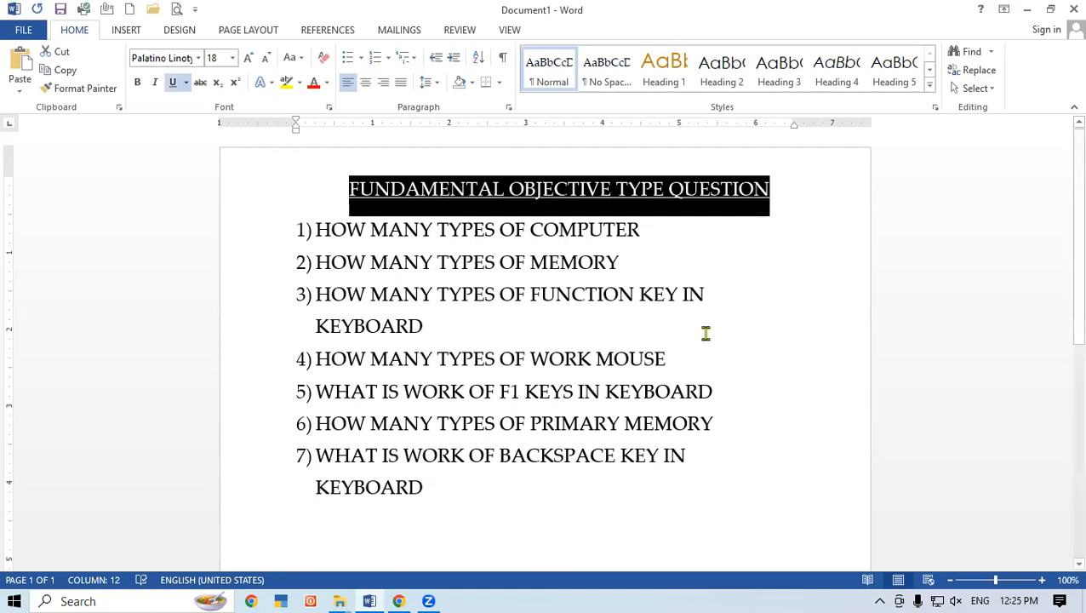
Step: Make the title "FUNDAMENTAL OBJECTIVE TYPE QUESTION" bold and colour its text red
{"action": "left_click", "coordinate": [142, 82]}
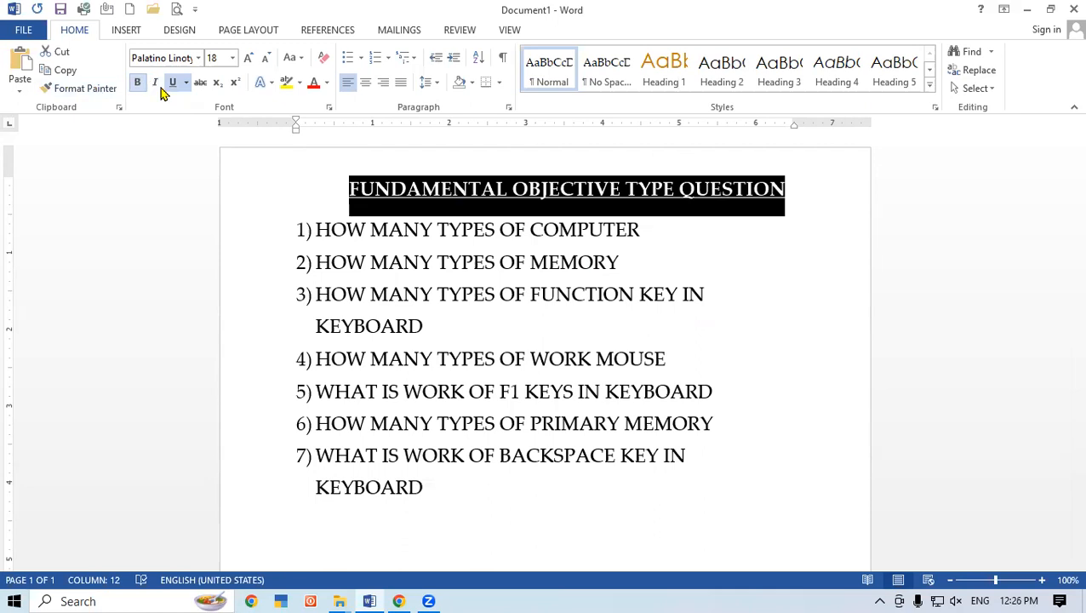
{"action": "left_click", "coordinate": [314, 82]}
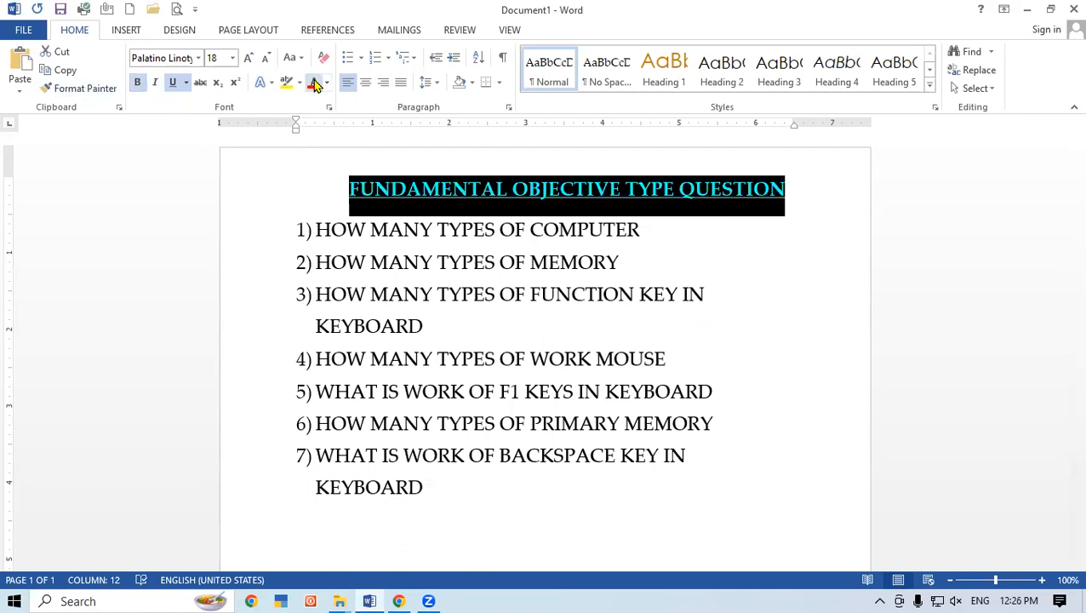
{"action": "left_click", "coordinate": [753, 390]}
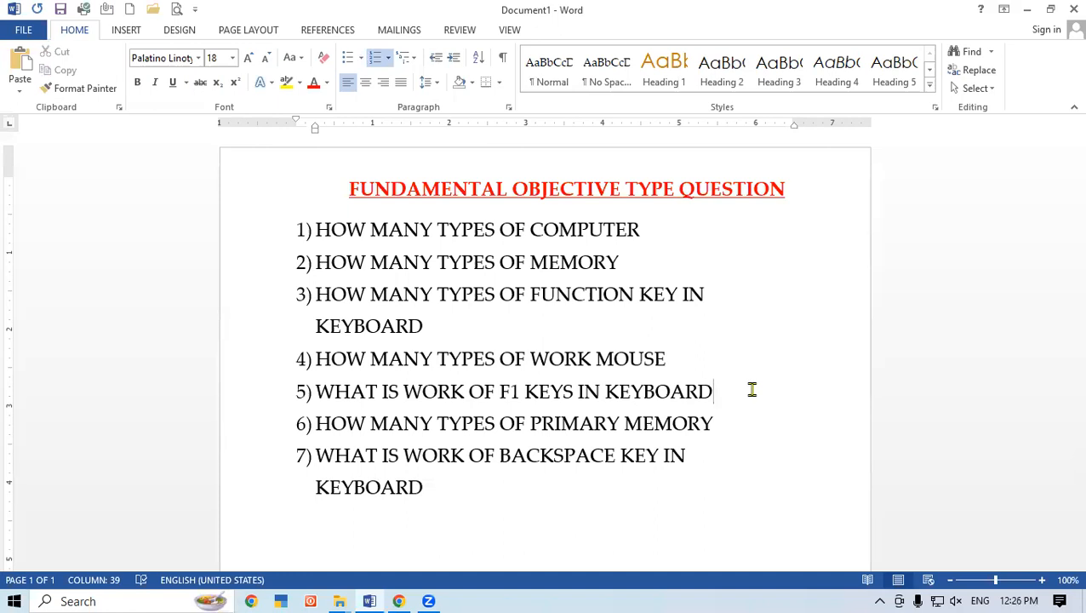
Step: Add the second-level answer options 4, 5, 3 and 9 as a) to d) under "HOW MANY TYPES OF COMPUTER"
{"action": "left_click", "coordinate": [666, 237]}
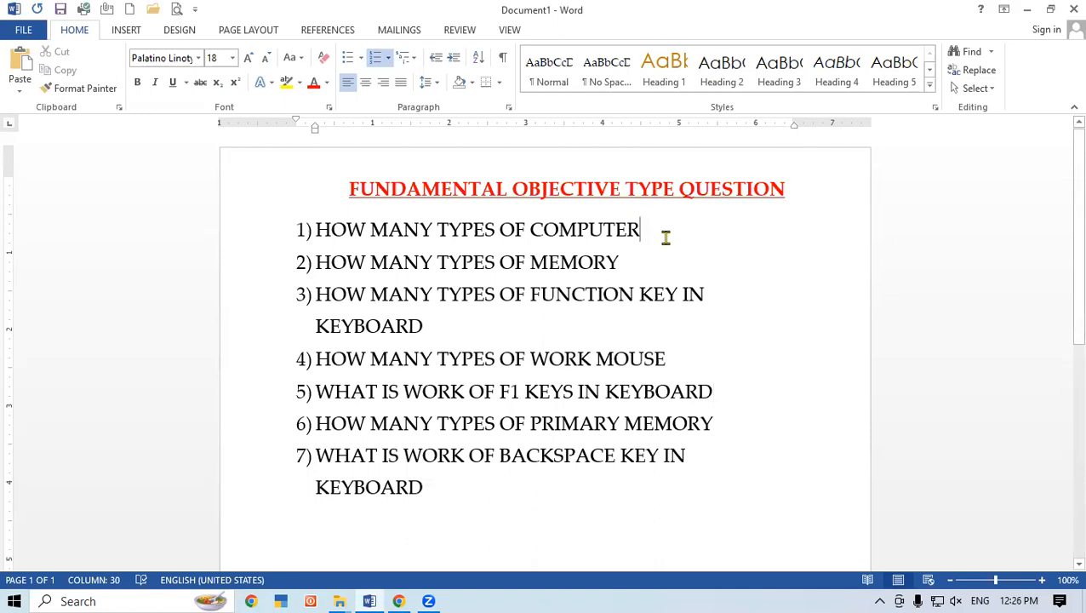
{"action": "key", "text": "Return"}
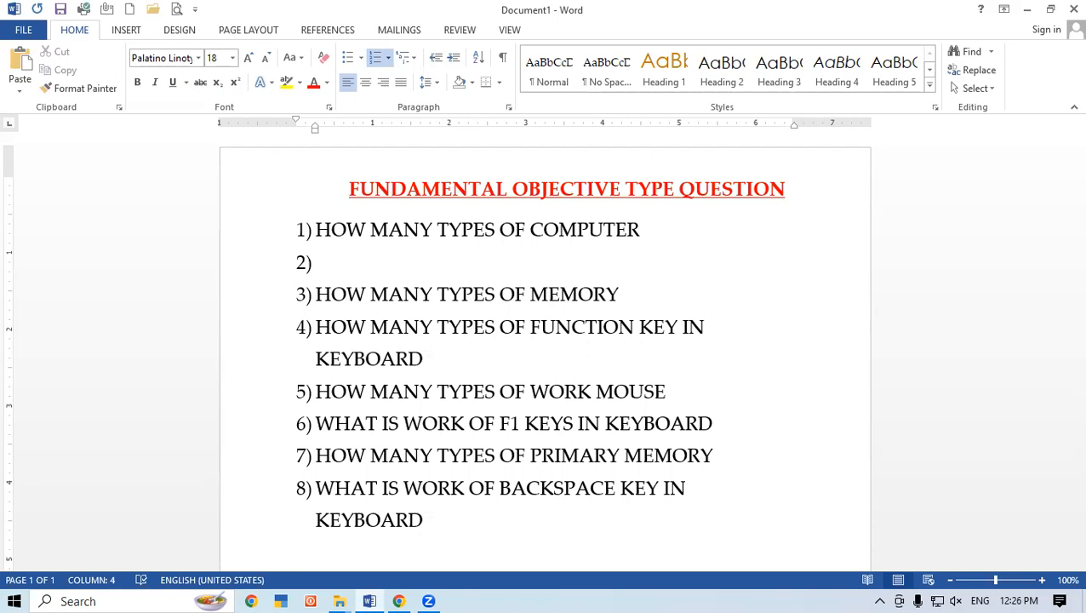
{"action": "key", "text": "Tab"}
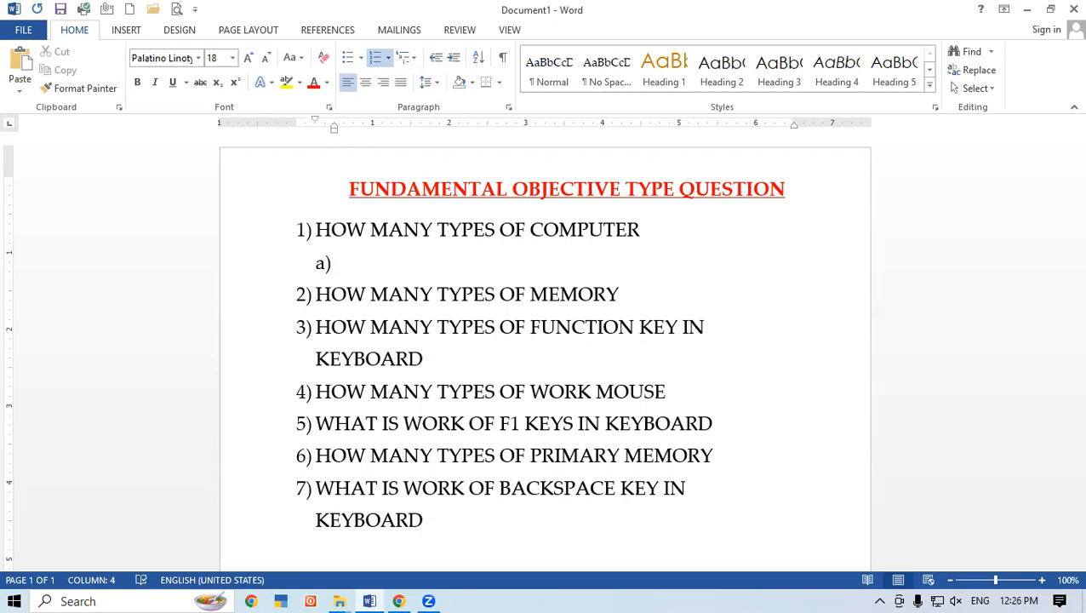
{"action": "type", "text": "4"}
{"action": "key", "text": "Return"}
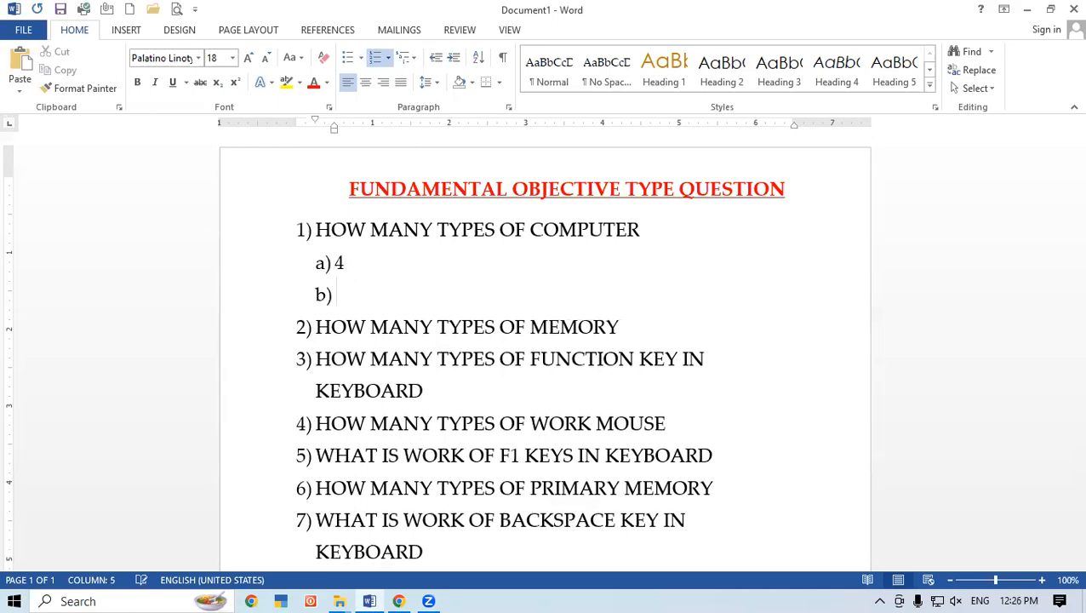
{"action": "type", "text": "5"}
{"action": "key", "text": "Return"}
{"action": "type", "text": "3"}
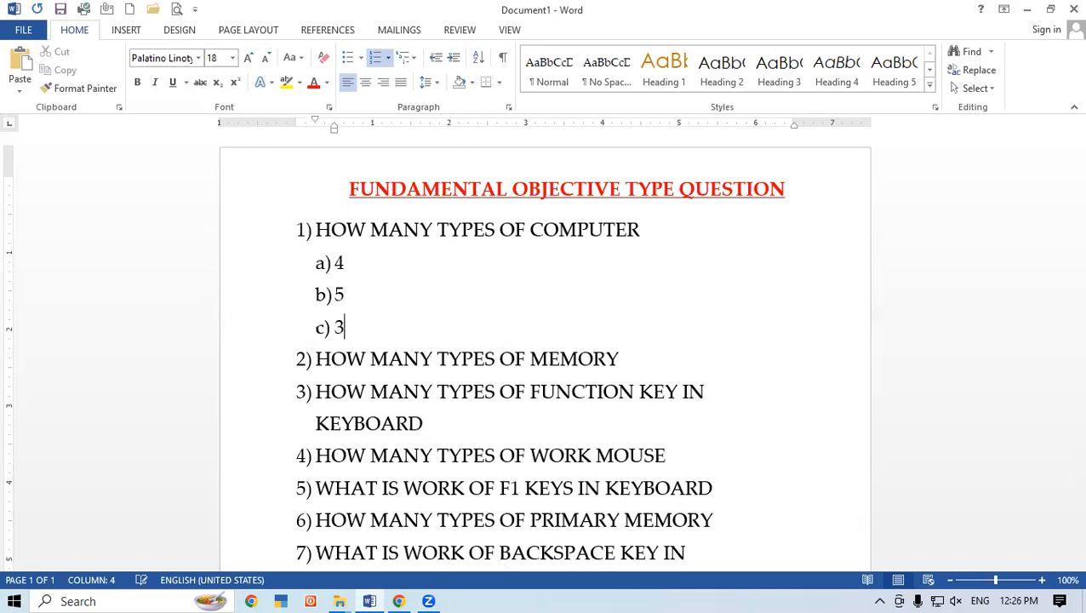
{"action": "key", "text": "Return"}
{"action": "type", "text": "9"}
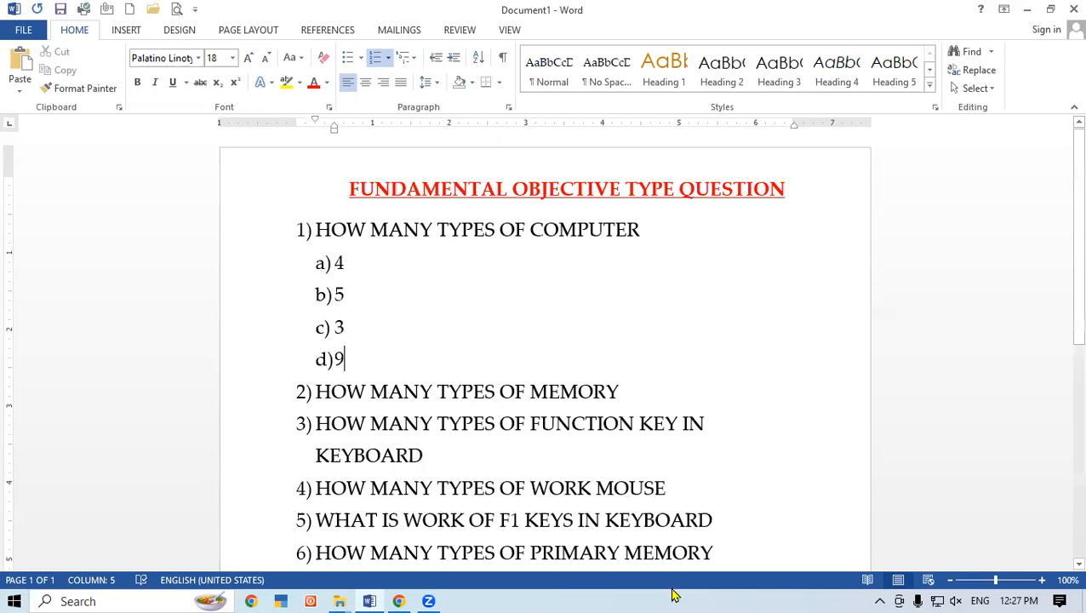
Step: Mark answer option c) 3 of the first question in bold red
{"action": "left_click_drag", "start_coordinate": [388, 328], "coordinate": [308, 319]}
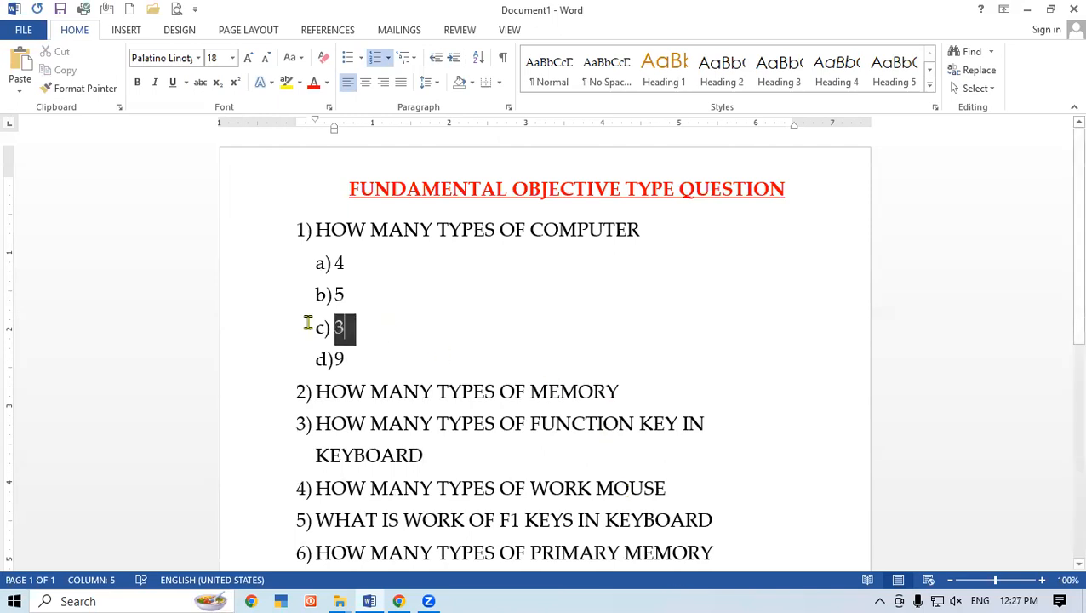
{"action": "left_click", "coordinate": [314, 83]}
{"action": "left_click", "coordinate": [137, 84]}
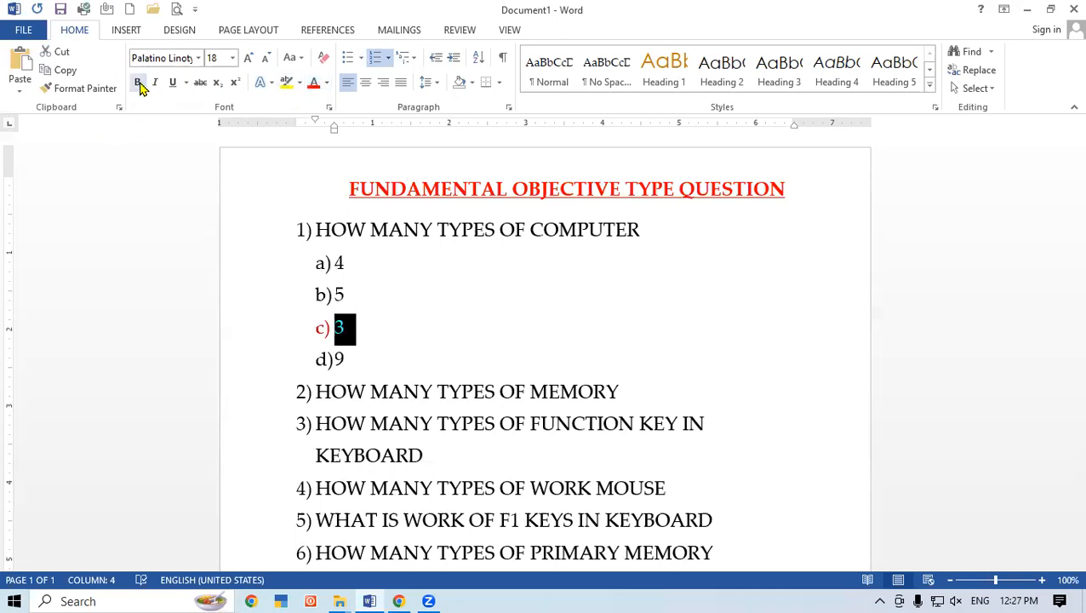
{"action": "left_click", "coordinate": [819, 448]}
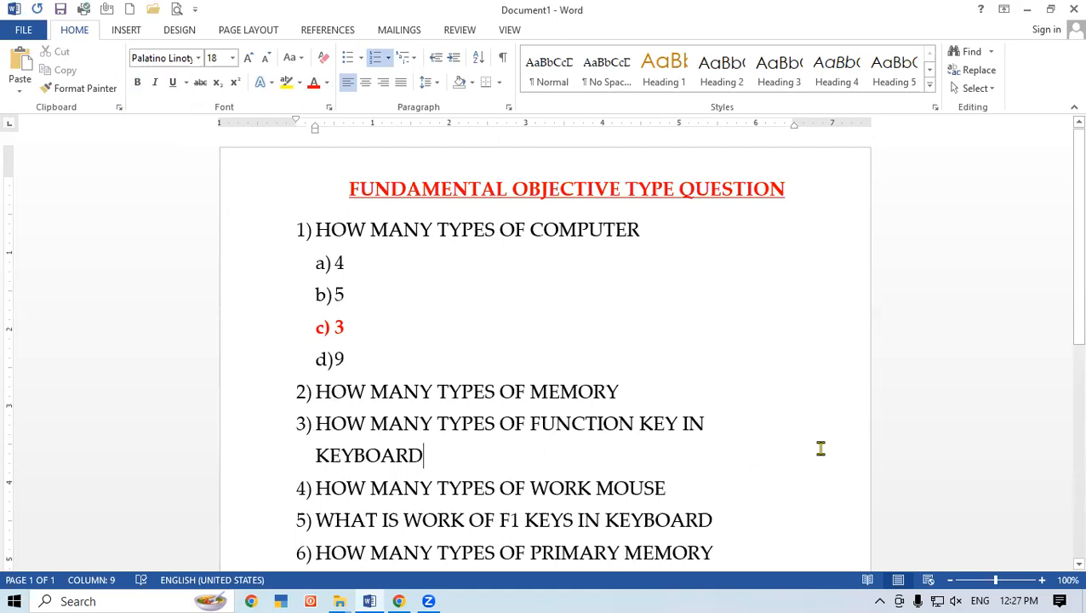
Step: Add the second-level answer options 5, 2, 6 and 9 as a) to d) under "HOW MANY TYPES OF MEMORY"
{"action": "scroll", "coordinate": [798, 433], "scroll_direction": "down", "scroll_amount": 1}
{"action": "scroll", "coordinate": [798, 433], "scroll_direction": "up", "scroll_amount": 1}
{"action": "left_click", "coordinate": [642, 390]}
{"action": "key", "text": "Return"}
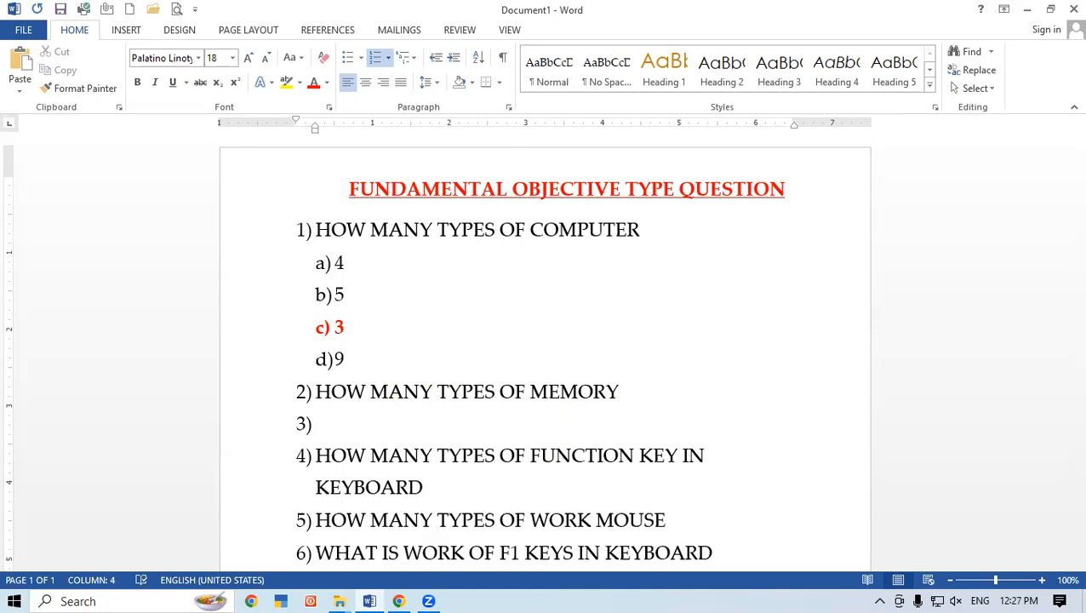
{"action": "key", "text": "Tab"}
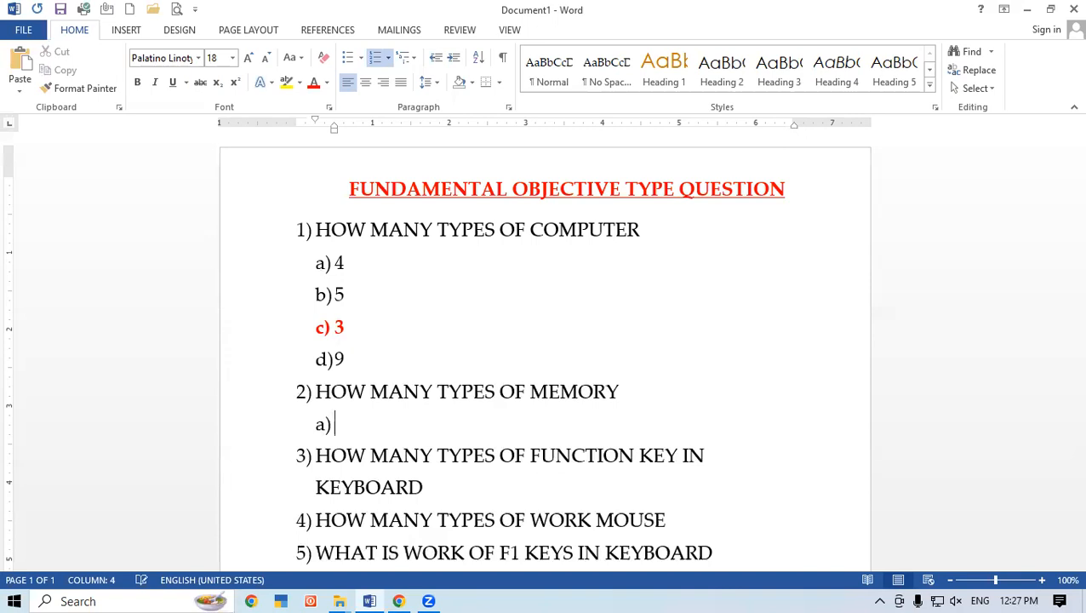
{"action": "type", "text": "5"}
{"action": "key", "text": "Return"}
{"action": "type", "text": "2"}
{"action": "key", "text": "Return"}
{"action": "type", "text": "6"}
{"action": "key", "text": "Return"}
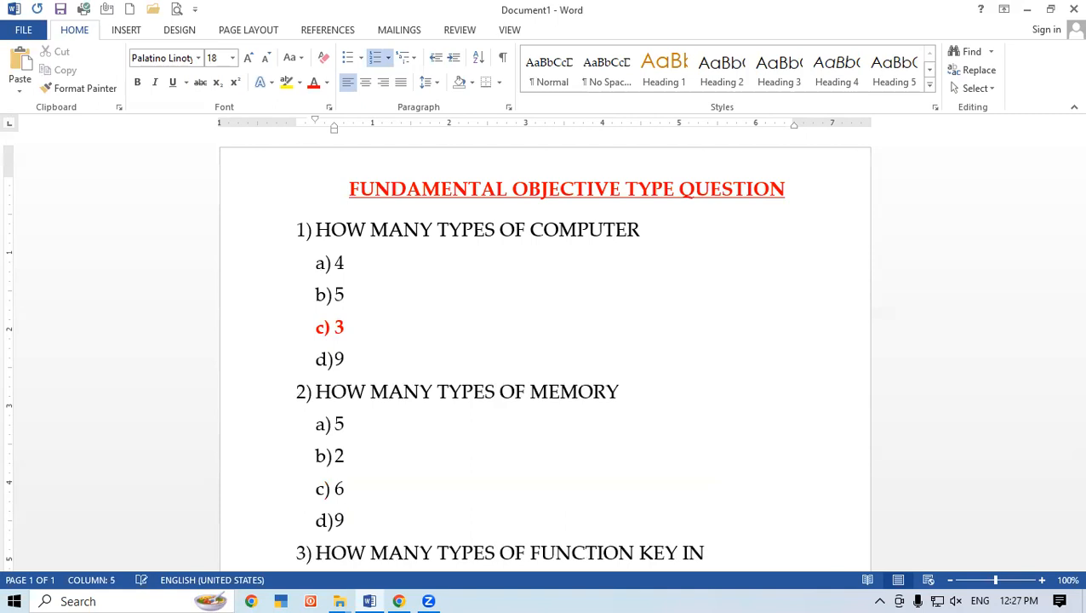
Step: Mark answer option b) 2 of the memory types question in bold red
{"action": "scroll", "coordinate": [643, 390], "scroll_direction": "down", "scroll_amount": 2}
{"action": "left_click_drag", "start_coordinate": [394, 383], "coordinate": [279, 369]}
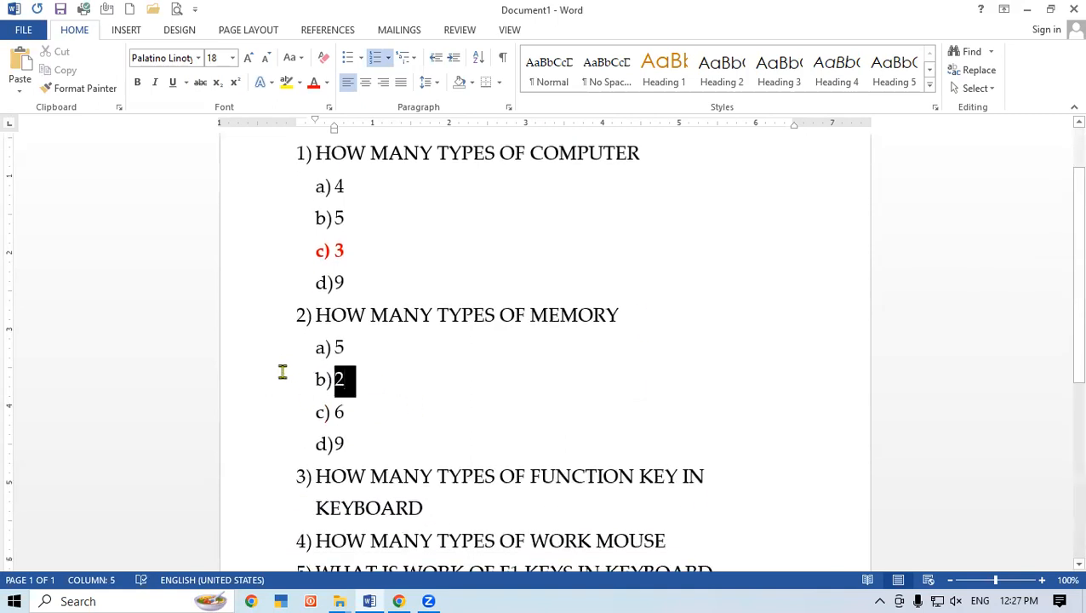
{"action": "left_click", "coordinate": [311, 85]}
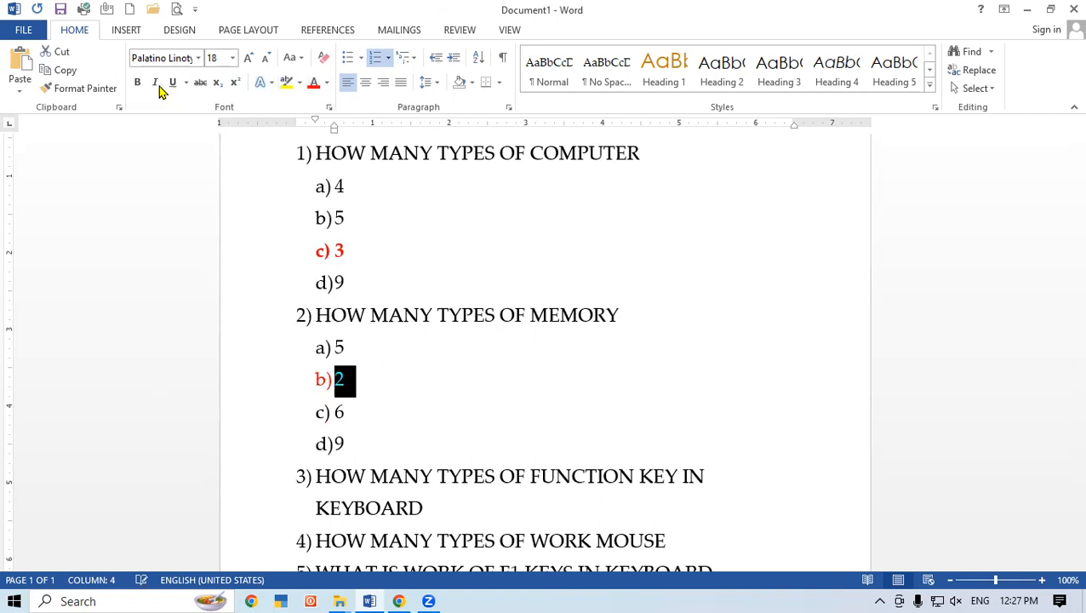
{"action": "left_click", "coordinate": [137, 82]}
{"action": "left_click", "coordinate": [600, 424]}
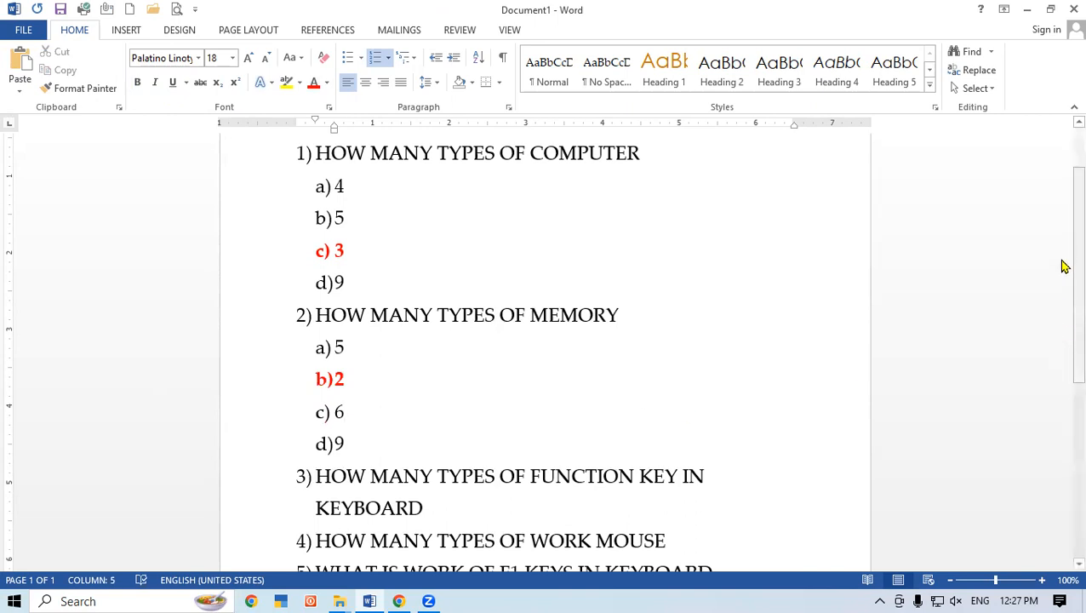
Step: Add a question mark at the end of question 1 about computer types and question 2 about memory types
{"action": "scroll", "coordinate": [1062, 252], "scroll_direction": "down", "scroll_amount": 3}
{"action": "scroll", "coordinate": [1063, 201], "scroll_direction": "up", "scroll_amount": 5}
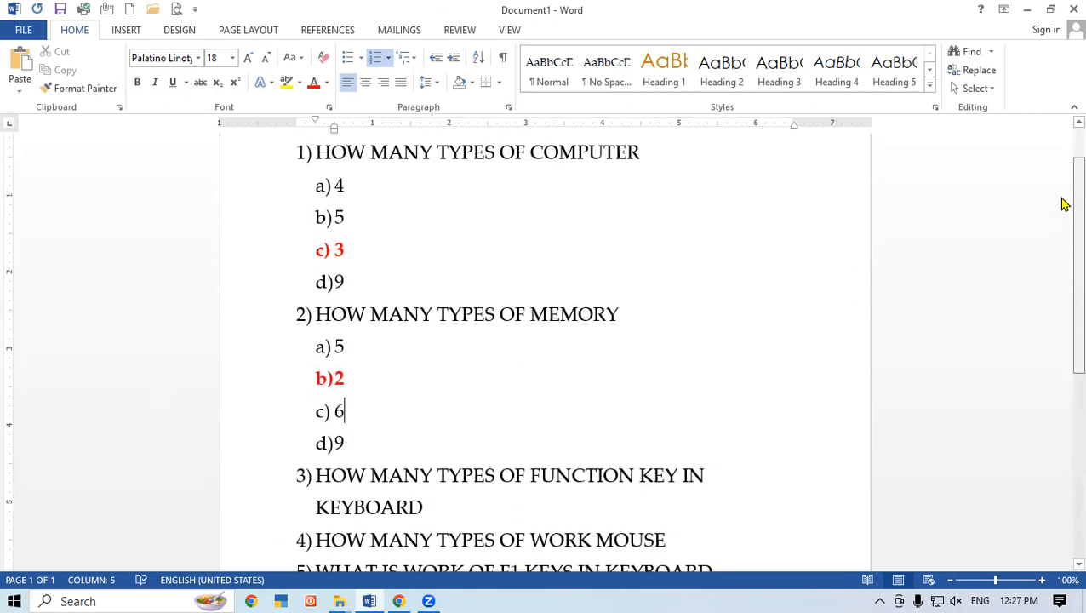
{"action": "left_click", "coordinate": [649, 218]}
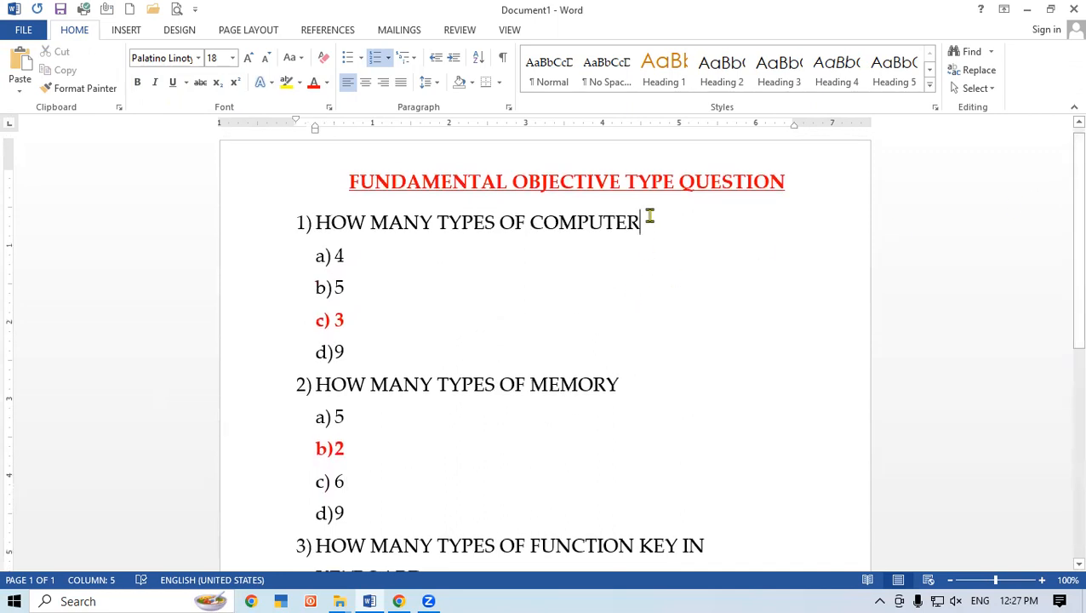
{"action": "type", "text": "?"}
{"action": "left_click", "coordinate": [645, 395]}
{"action": "type", "text": "?"}
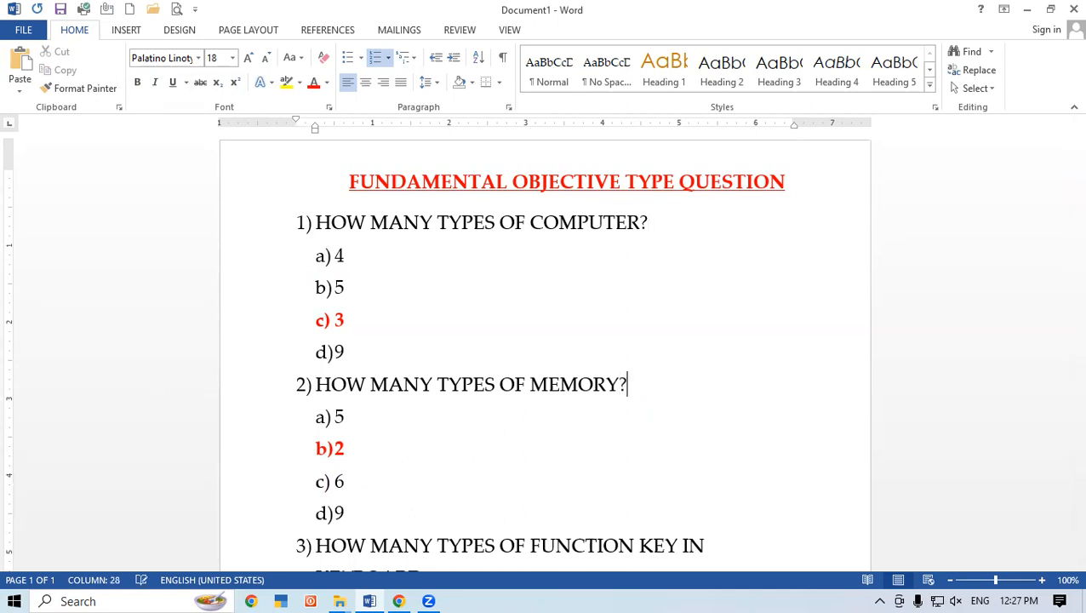
Step: Add a question mark at the end of question 3 about function keys and question 4 about mouse work
{"action": "scroll", "coordinate": [606, 341], "scroll_direction": "down", "scroll_amount": 1}
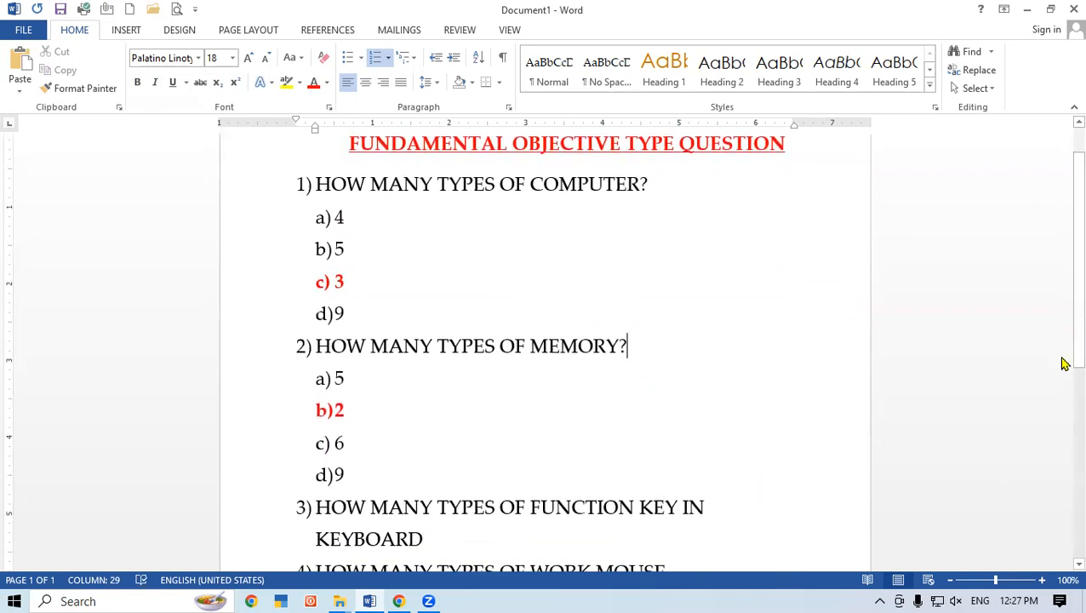
{"action": "scroll", "coordinate": [1063, 341], "scroll_direction": "down", "scroll_amount": 1}
{"action": "scroll", "coordinate": [1062, 370], "scroll_direction": "down", "scroll_amount": 3}
{"action": "left_click", "coordinate": [428, 370]}
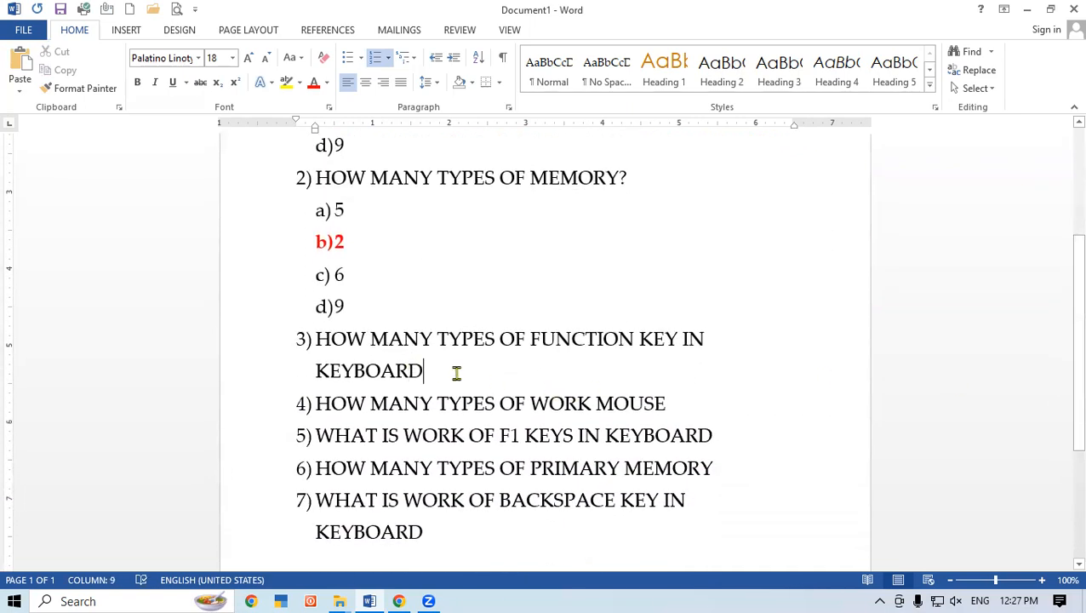
{"action": "type", "text": "?"}
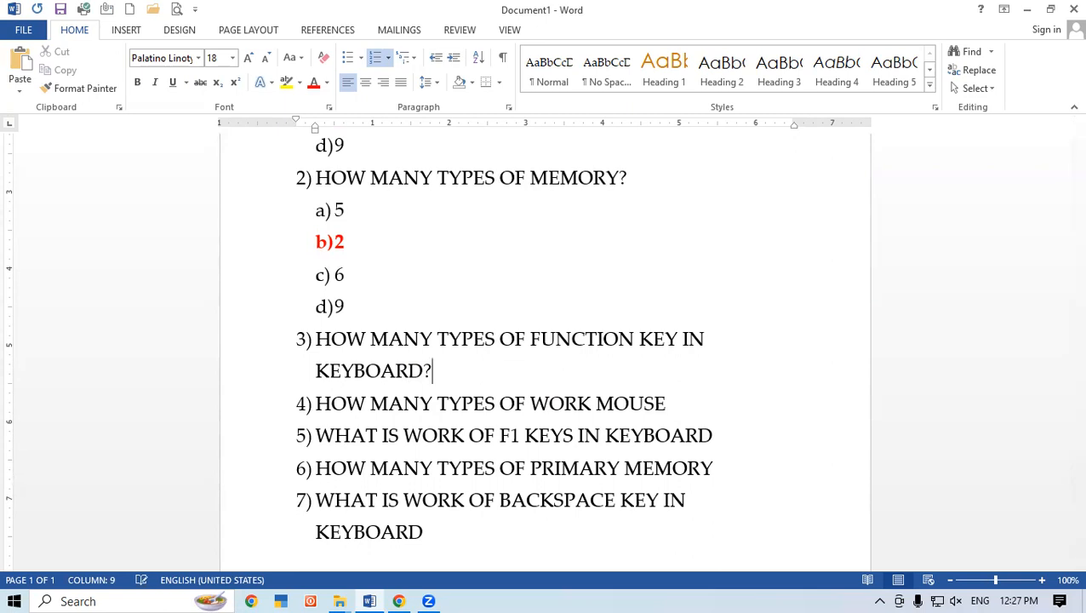
{"action": "left_click", "coordinate": [691, 407]}
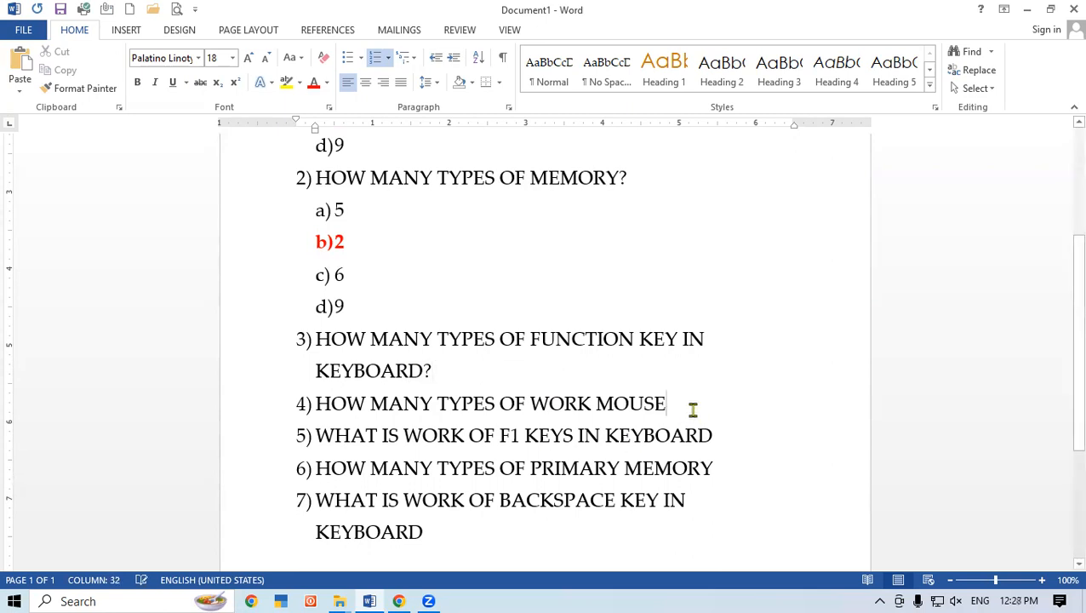
{"action": "type", "text": "?"}
Step: Add the second-level answer options 12, 13, 18 and 20 as a) to d) under "HOW MANY TYPES OF FUNCTION KEY IN KEYBOARD?"
{"action": "left_click", "coordinate": [463, 381]}
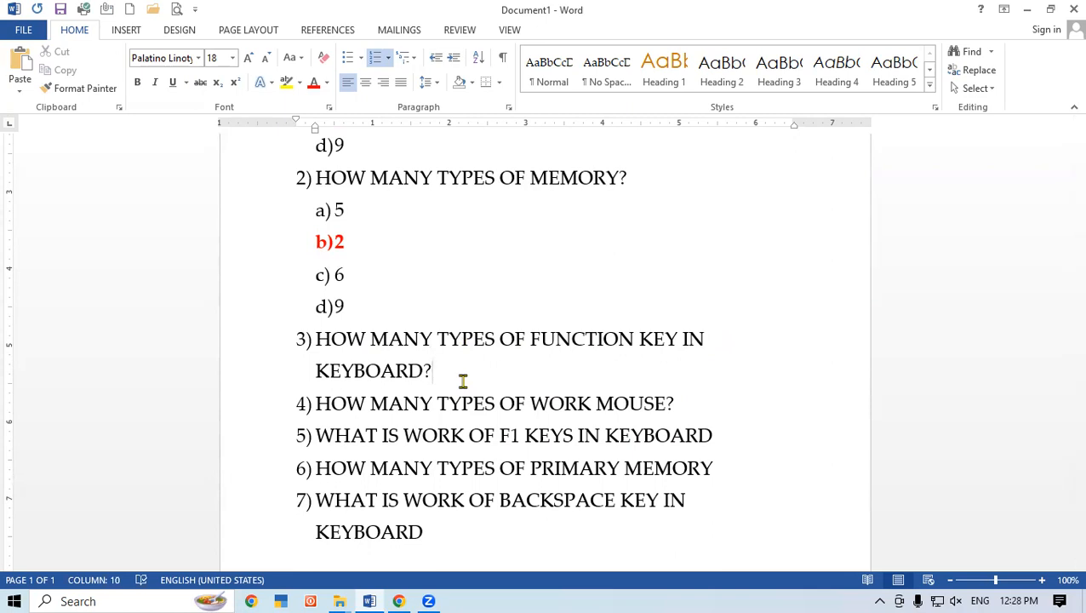
{"action": "key", "text": "Return"}
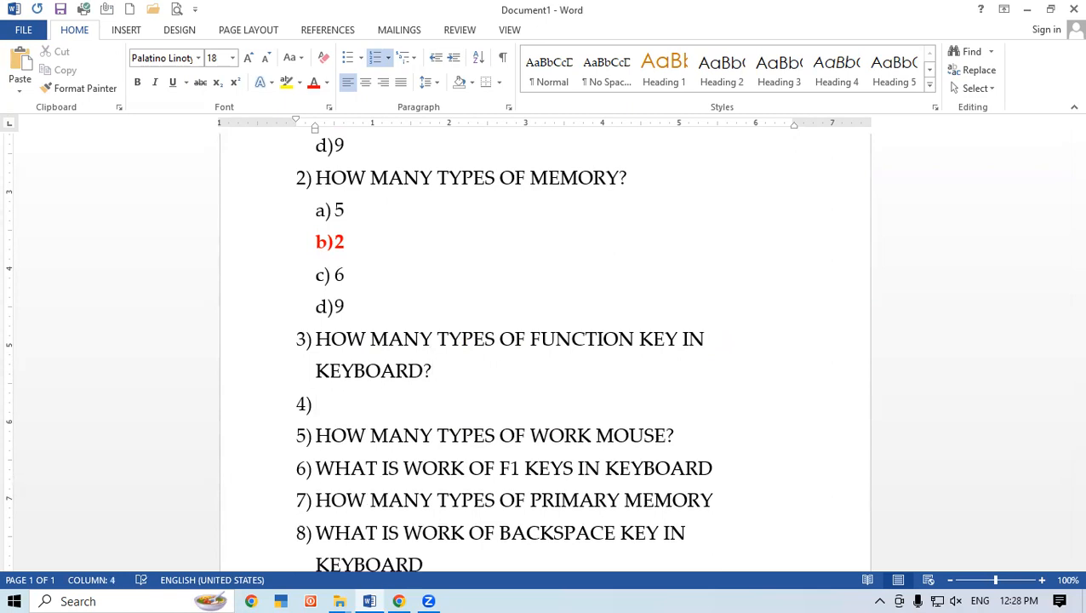
{"action": "key", "text": "Tab"}
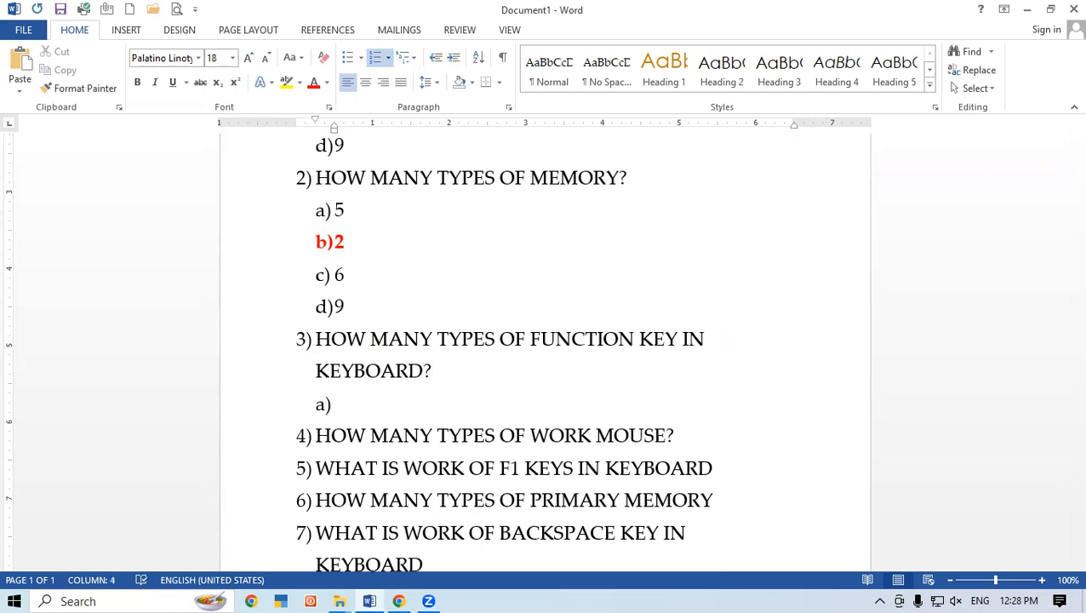
{"action": "type", "text": "12"}
{"action": "key", "text": "Return"}
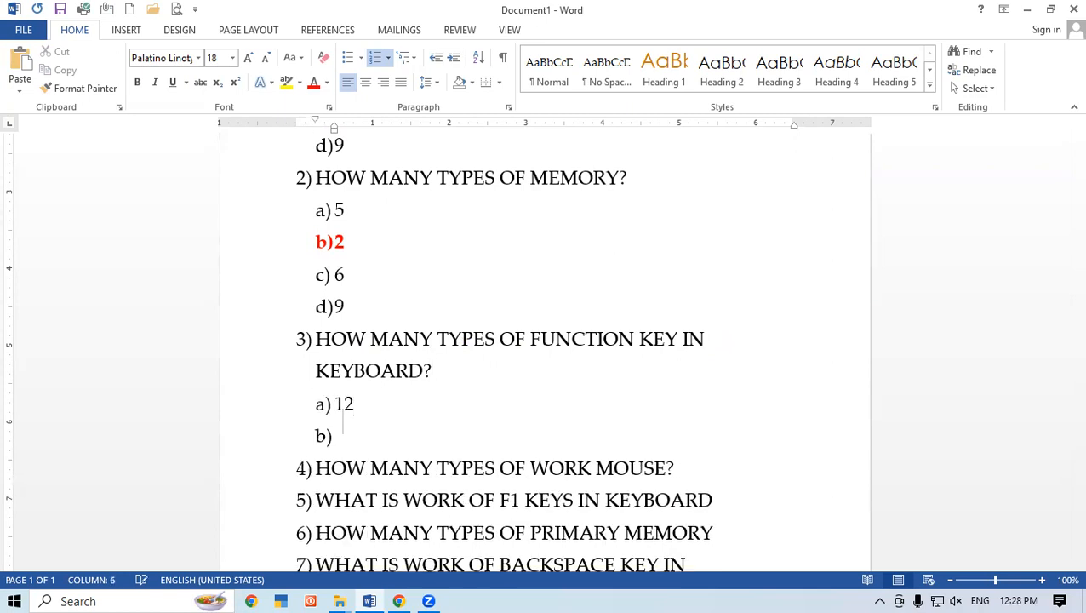
{"action": "type", "text": "13"}
{"action": "key", "text": "Return"}
{"action": "type", "text": "18"}
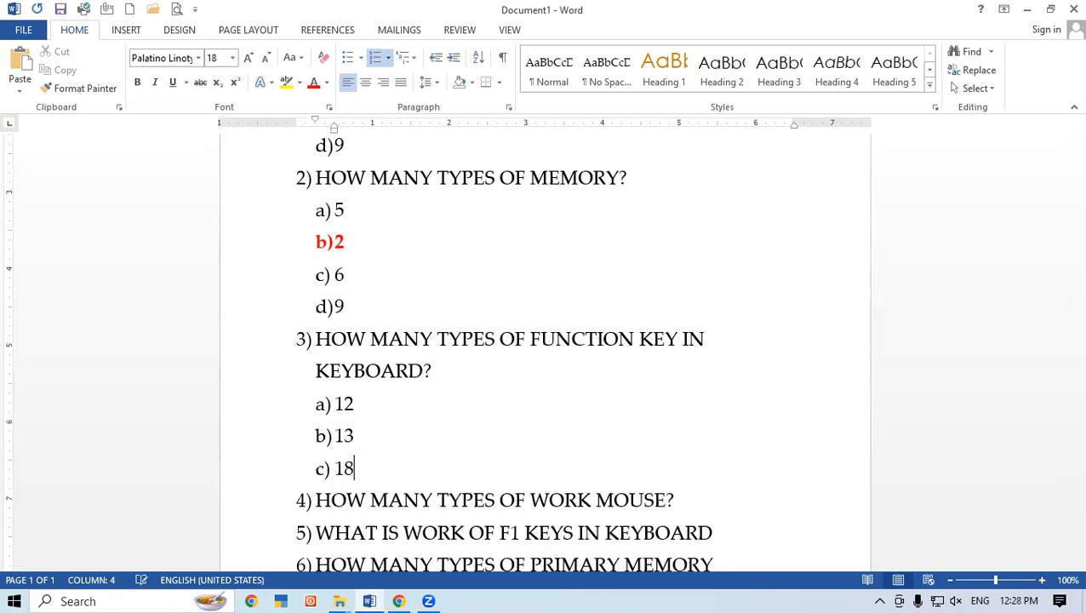
{"action": "key", "text": "Return"}
{"action": "type", "text": "20"}
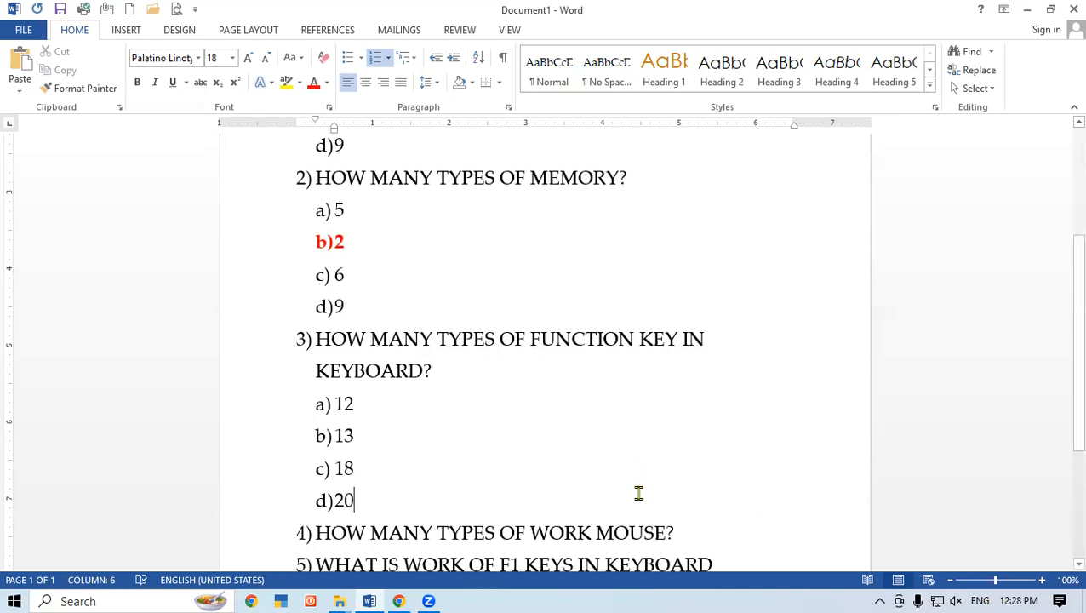
Step: Mark answer option a) 12 of the function key question in bold red
{"action": "left_click_drag", "start_coordinate": [364, 407], "coordinate": [323, 404]}
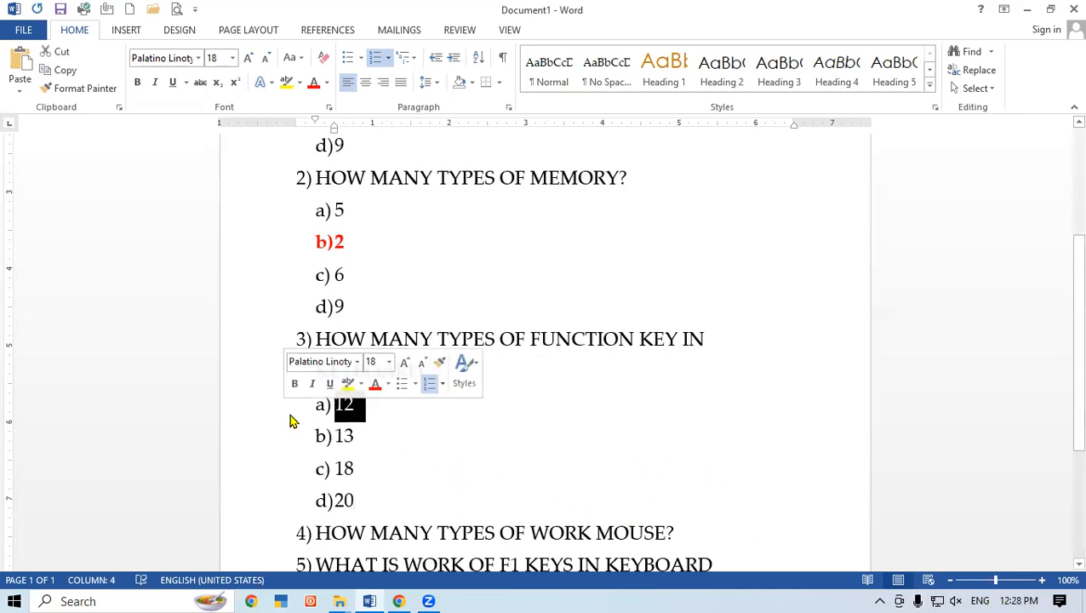
{"action": "left_click", "coordinate": [138, 82]}
{"action": "left_click", "coordinate": [314, 82]}
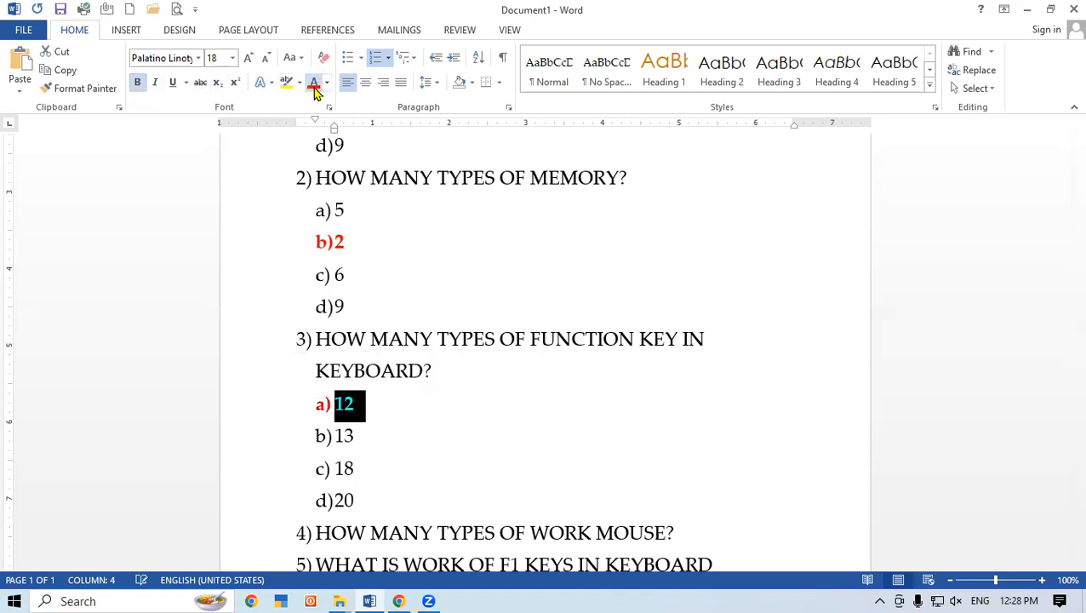
{"action": "left_click", "coordinate": [590, 512]}
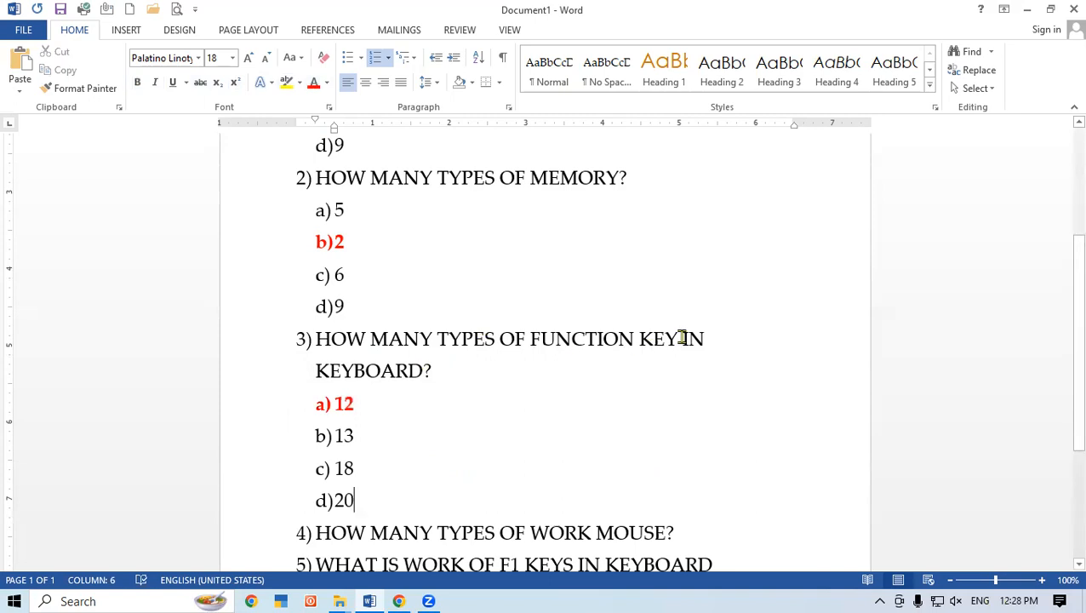
Step: Add the second-level answer options 1, 5, 4 and 6 as a) to d) under "HOW MANY TYPES OF WORK MOUSE?"
{"action": "scroll", "coordinate": [1061, 351], "scroll_direction": "down", "scroll_amount": 4}
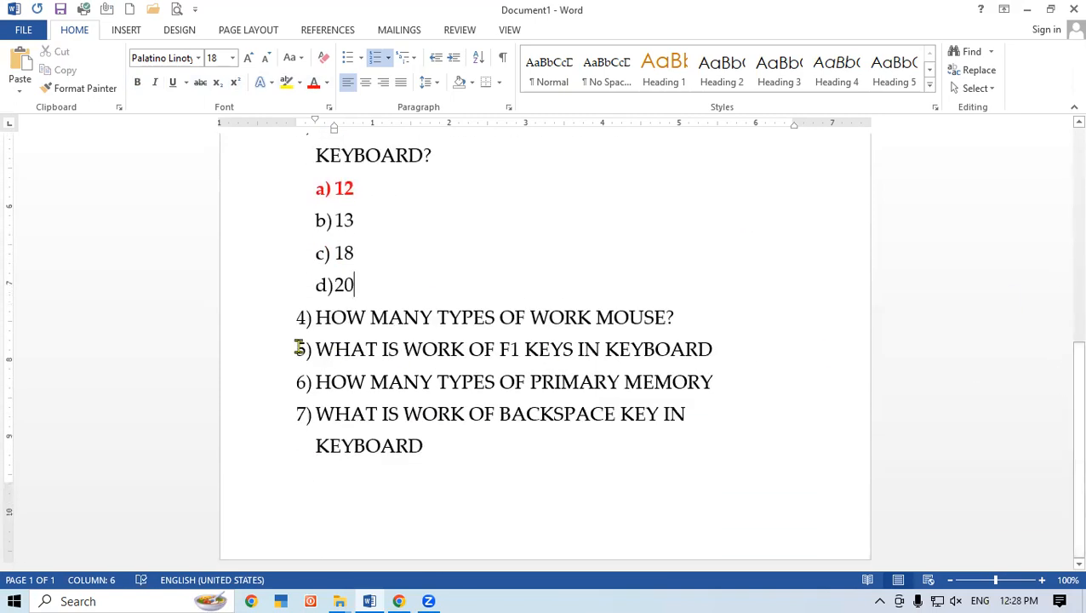
{"action": "left_click", "coordinate": [692, 314]}
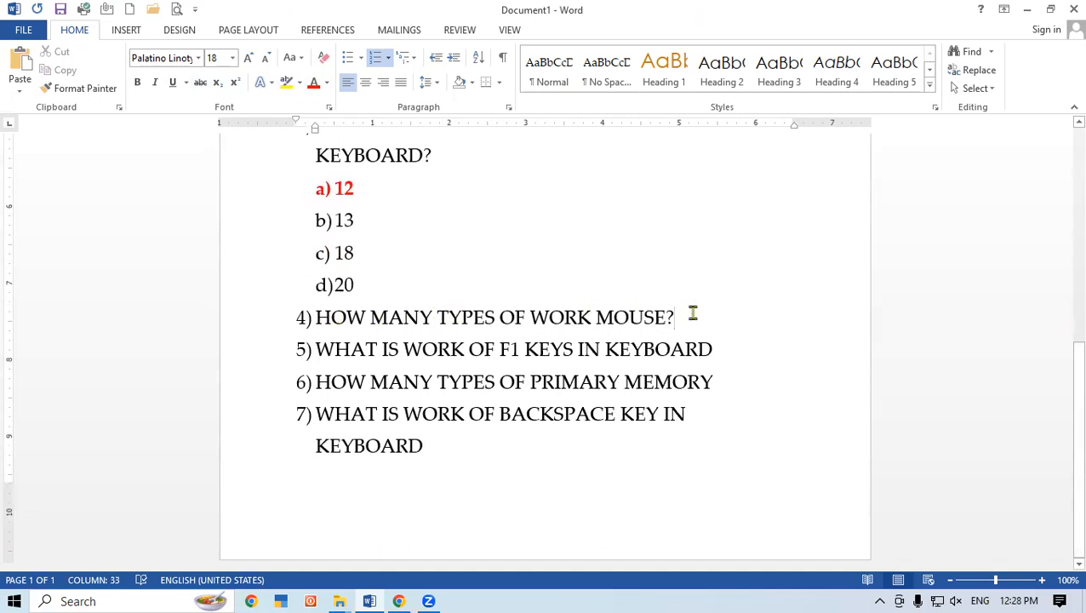
{"action": "key", "text": "Return"}
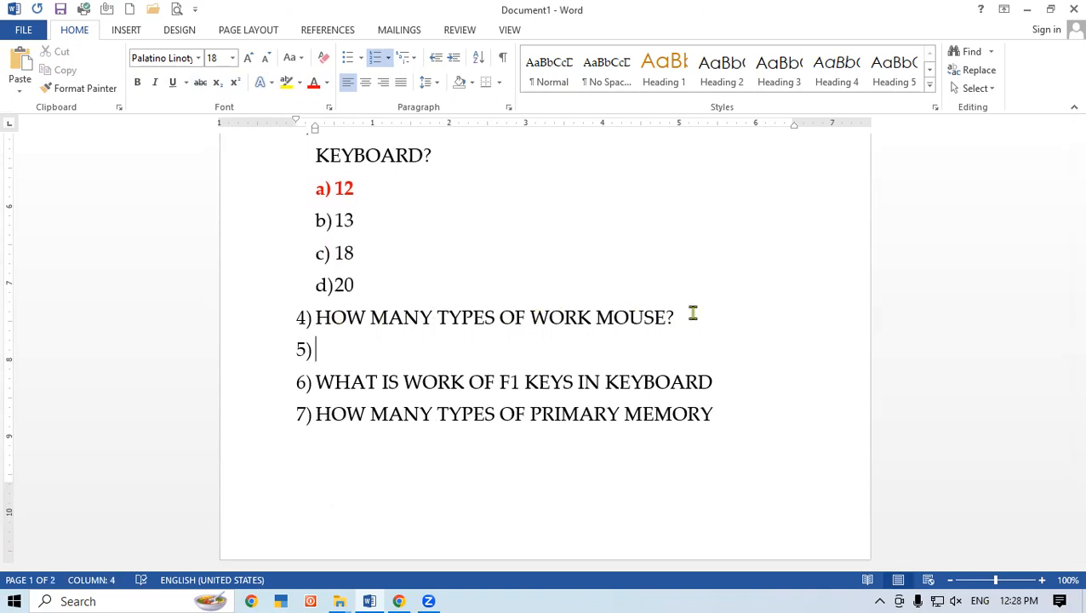
{"action": "key", "text": "Tab"}
{"action": "type", "text": "1"}
{"action": "key", "text": "Return"}
{"action": "type", "text": "5"}
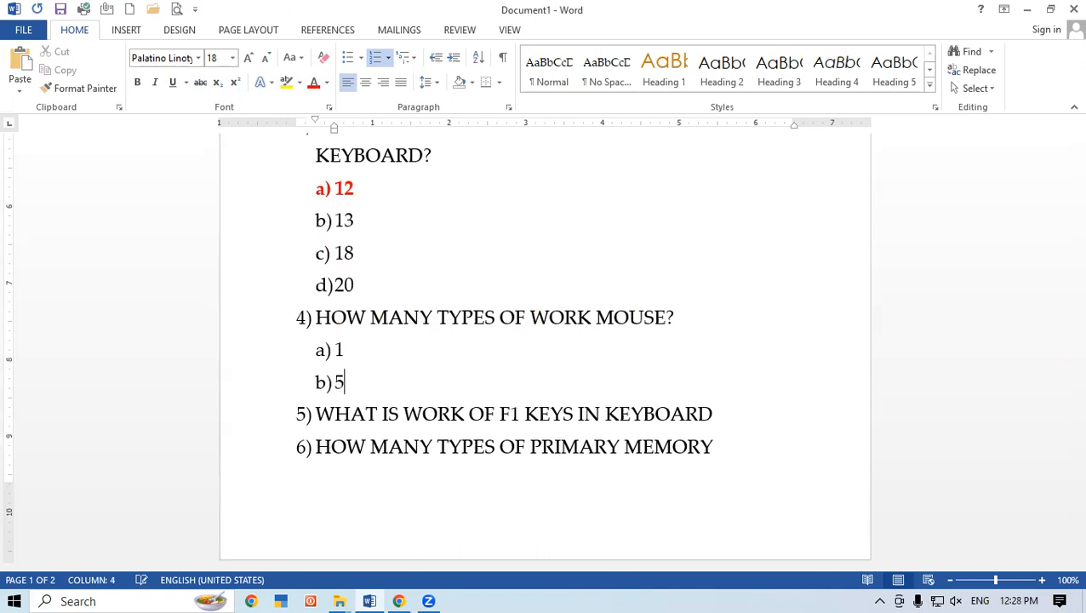
{"action": "key", "text": "Return"}
{"action": "type", "text": "4"}
{"action": "key", "text": "Return"}
{"action": "type", "text": "6"}
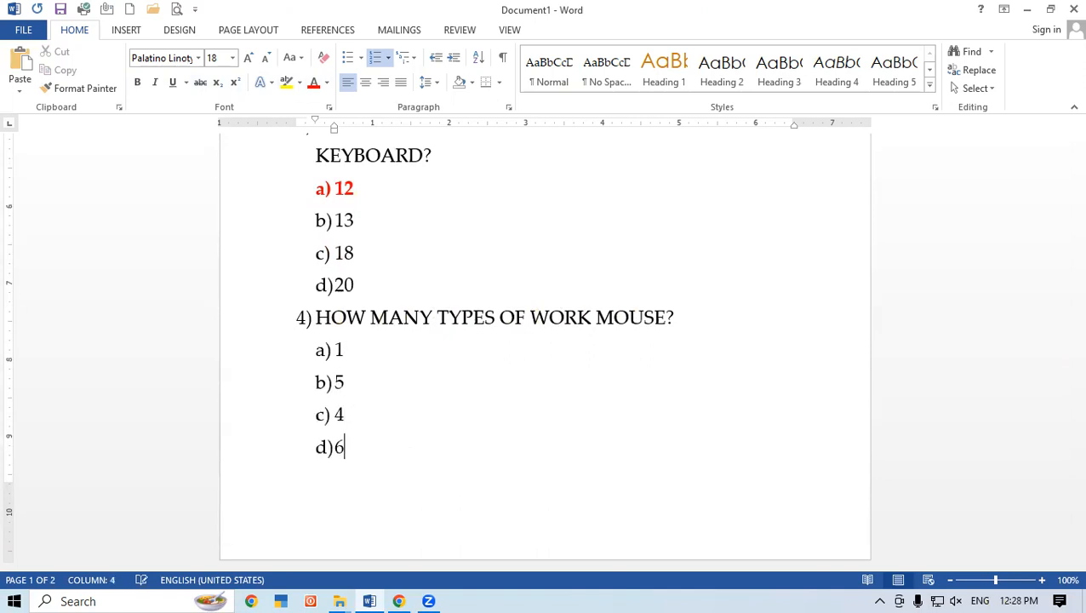
Step: Mark answer option c) 4 of the mouse question in bold red
{"action": "left_click_drag", "start_coordinate": [359, 403], "coordinate": [77, 441]}
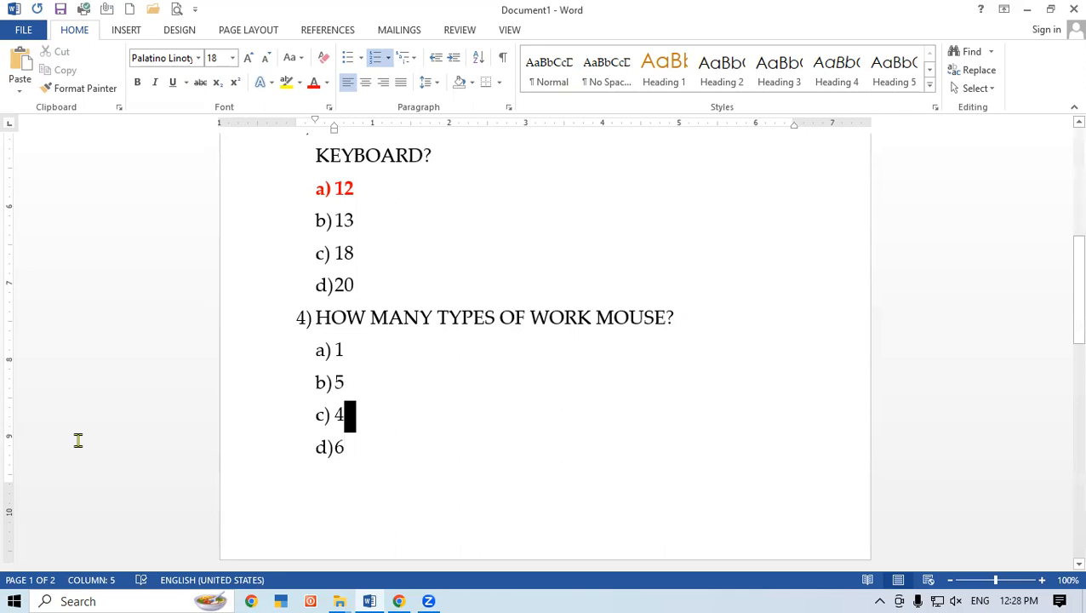
{"action": "left_click_drag", "start_coordinate": [400, 406], "coordinate": [252, 415]}
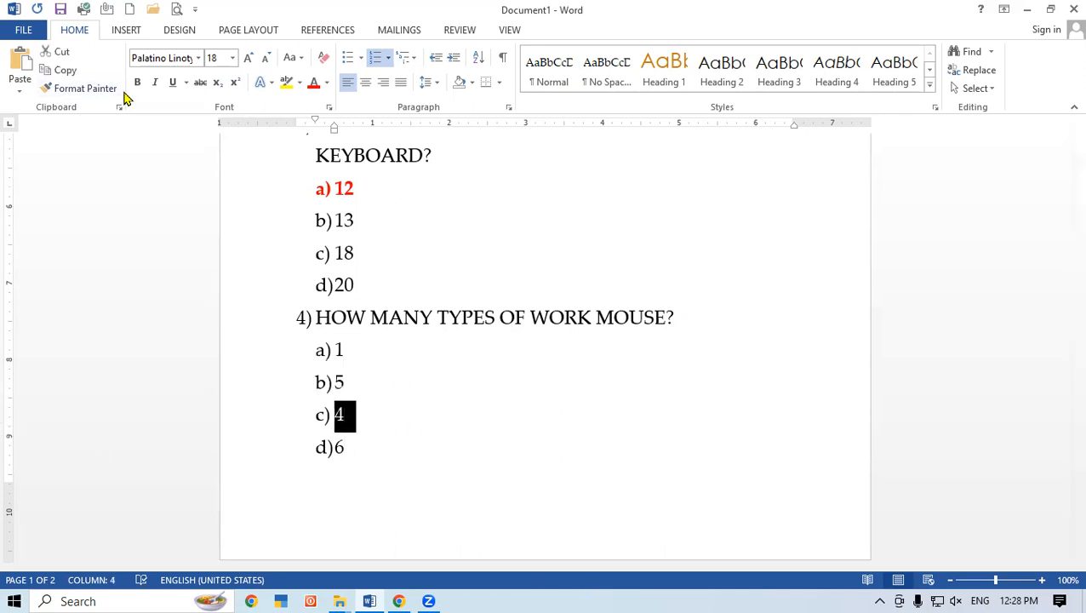
{"action": "left_click", "coordinate": [136, 82]}
{"action": "left_click", "coordinate": [313, 82]}
{"action": "left_click", "coordinate": [519, 444]}
Step: Add a question mark at the end of question 5, "WHAT IS WORK OF F1 KEYS IN KEYBOARD"
{"action": "left_click_drag", "start_coordinate": [1063, 296], "coordinate": [1062, 400]}
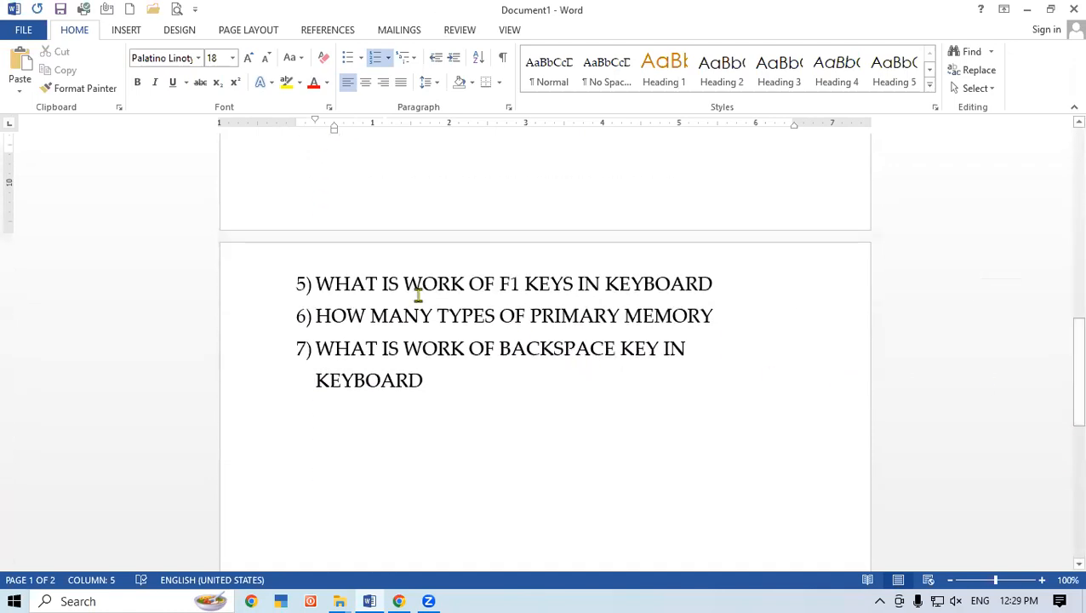
{"action": "left_click", "coordinate": [743, 278]}
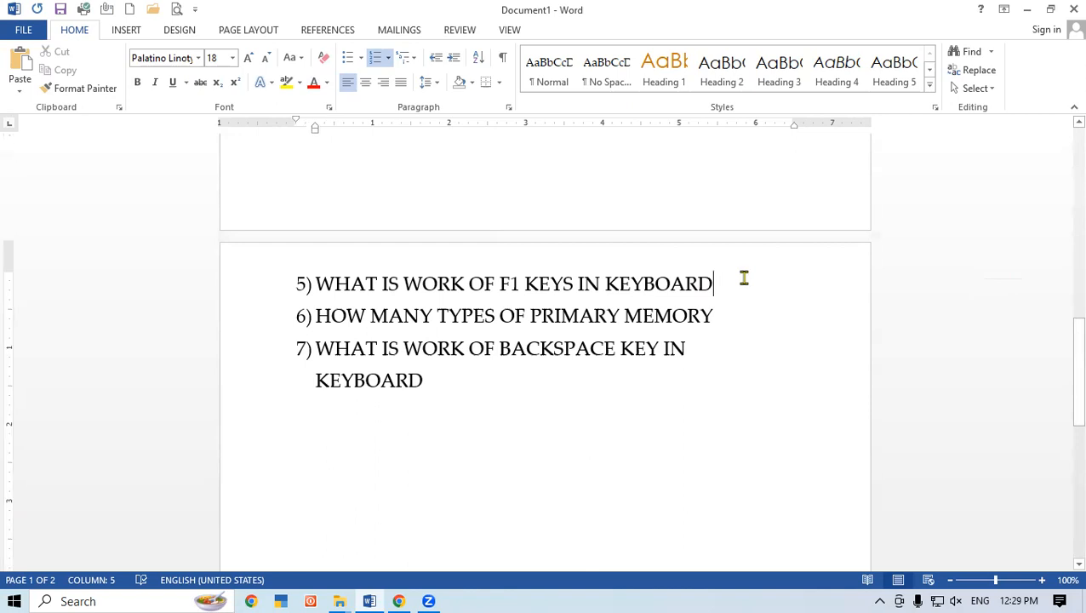
{"action": "type", "text": "?"}
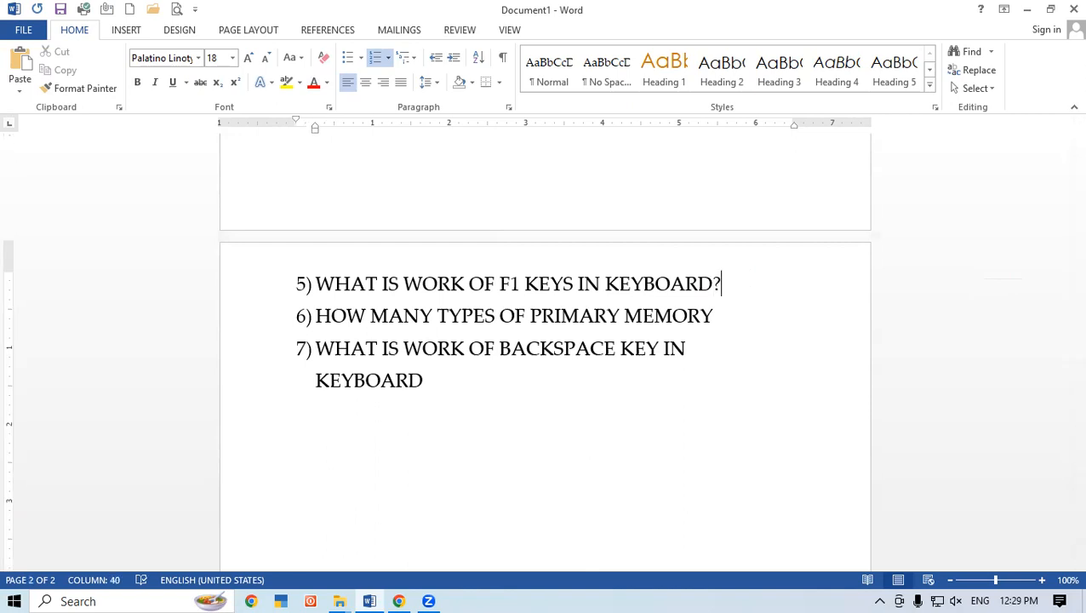
Step: Add the second-level answer option a) "OPEN HELP MENU ANY SOFTWARE IN COMPUTER" under question 5
{"action": "key", "text": "Return"}
{"action": "key", "text": "Tab"}
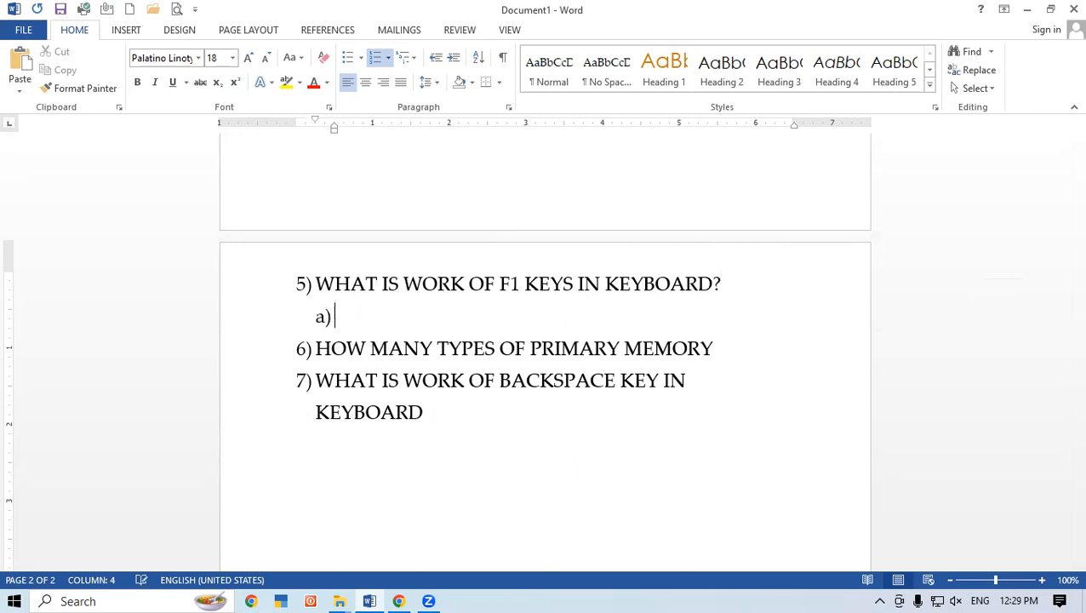
{"action": "type", "text": "OPEN HELP MENU "}
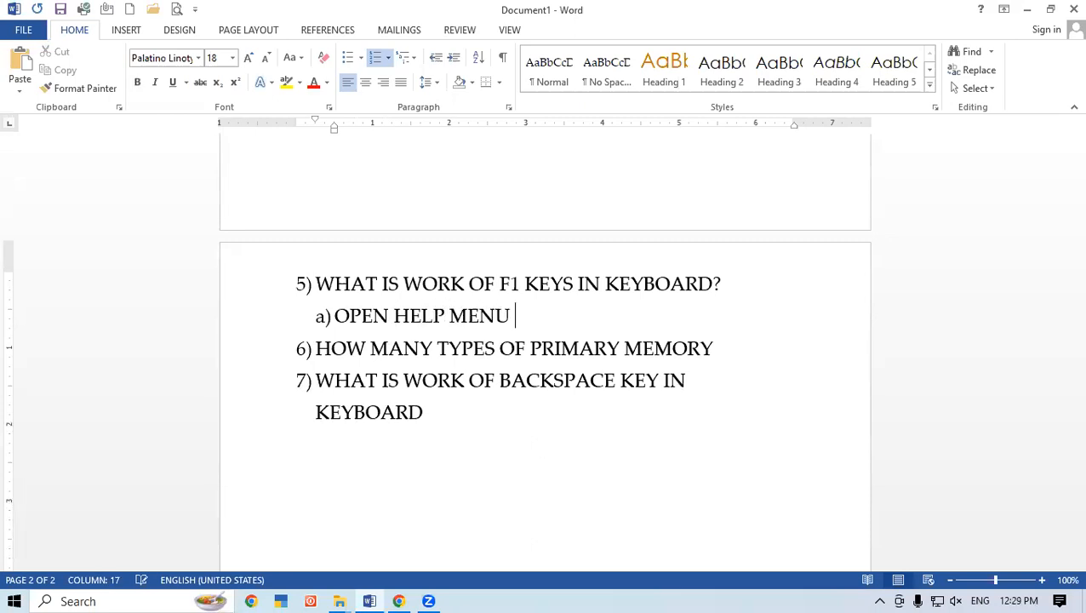
{"action": "type", "text": "ANY SOFTWARE"}
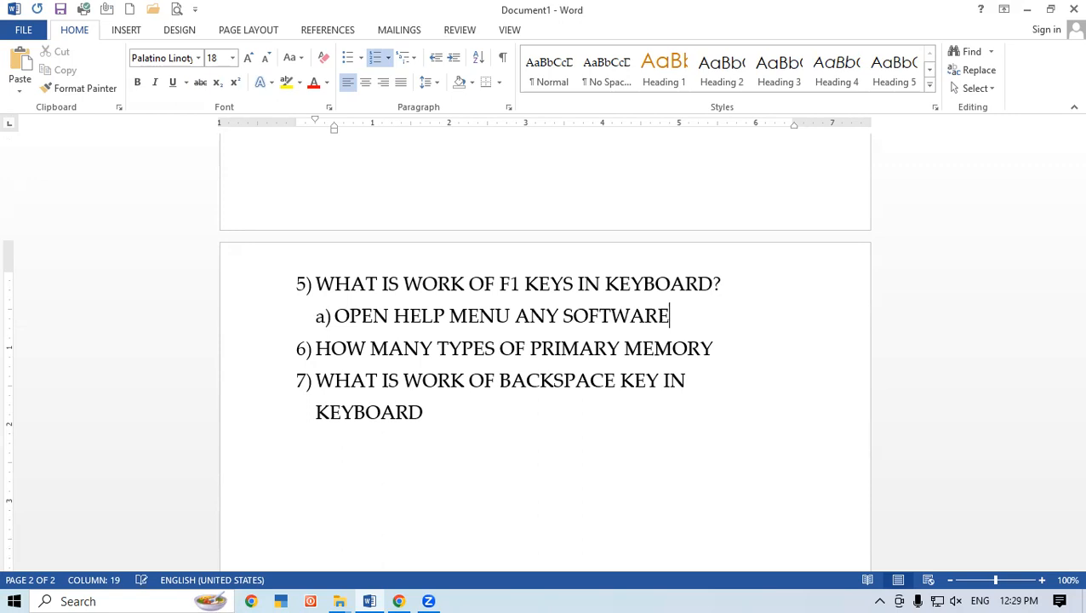
{"action": "type", "text": " IN COMPU"}
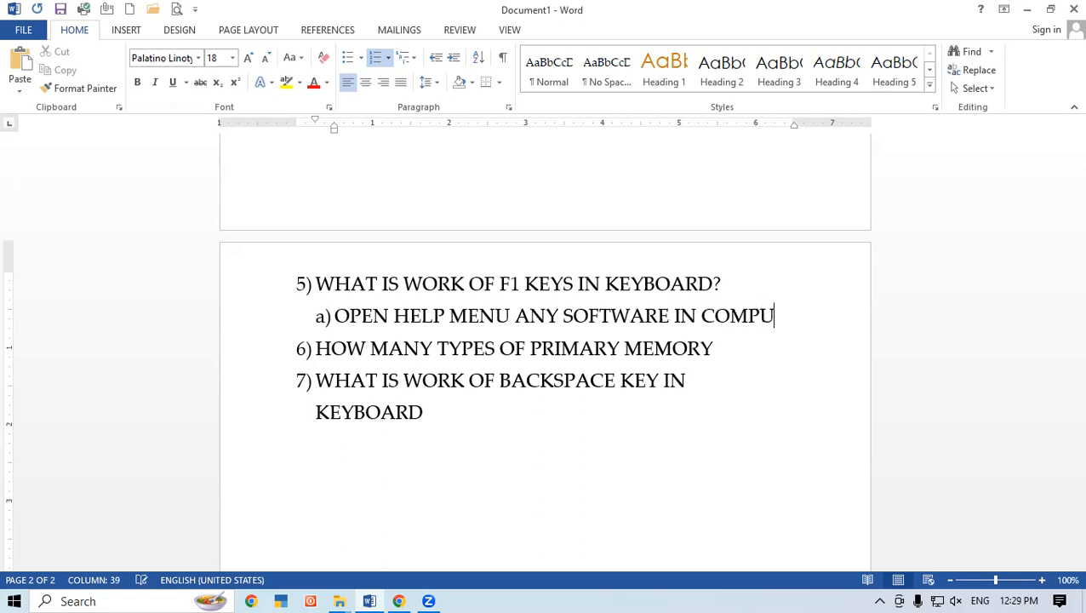
{"action": "type", "text": "ETR"}
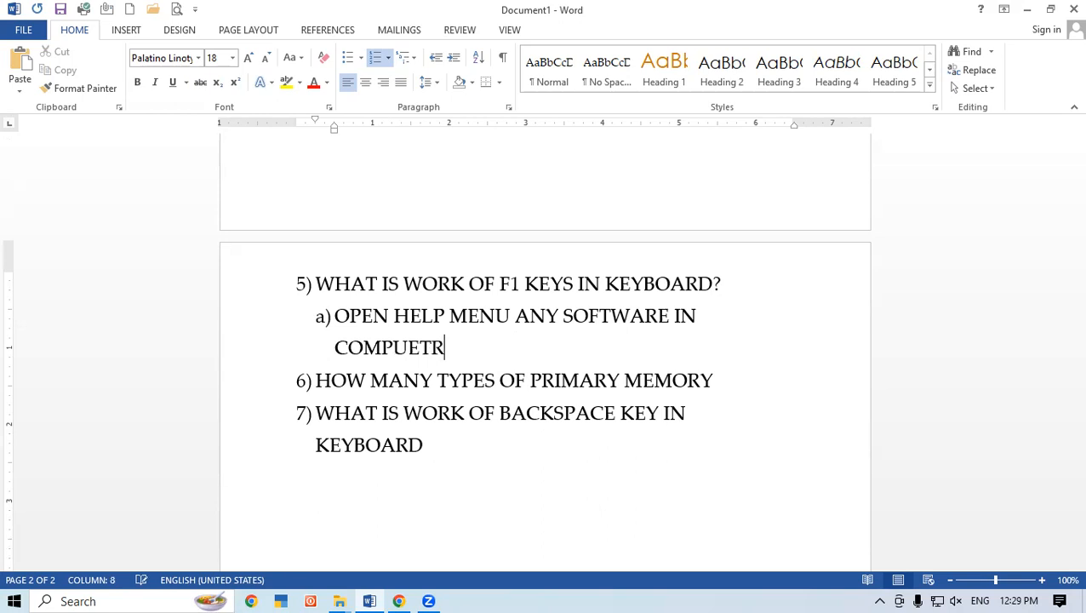
{"action": "key", "text": "BackSpace"}
{"action": "key", "text": "BackSpace"}
{"action": "key", "text": "BackSpace"}
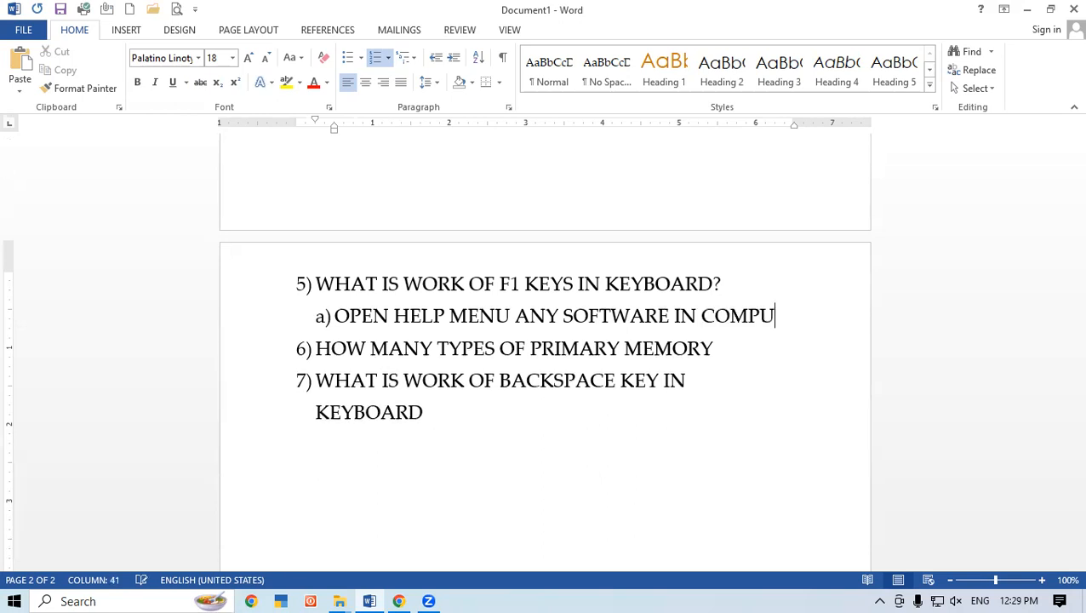
{"action": "type", "text": "TER"}
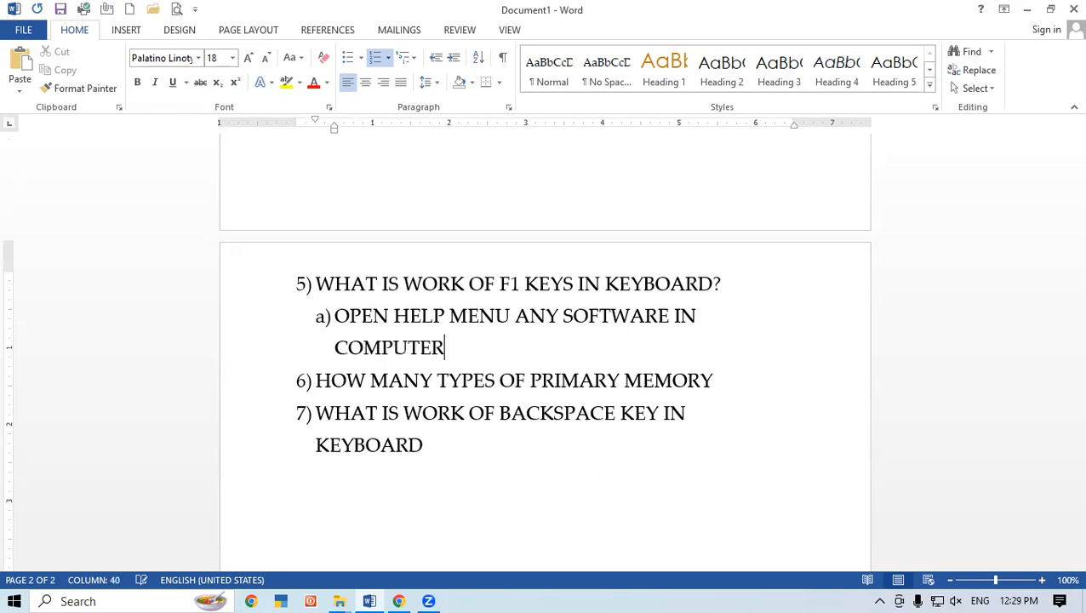
Step: Add answer options b) "PROCESSING", c) "OUTUPT" and d) "NON OF THESE" to the F1 key question
{"action": "key", "text": "Return"}
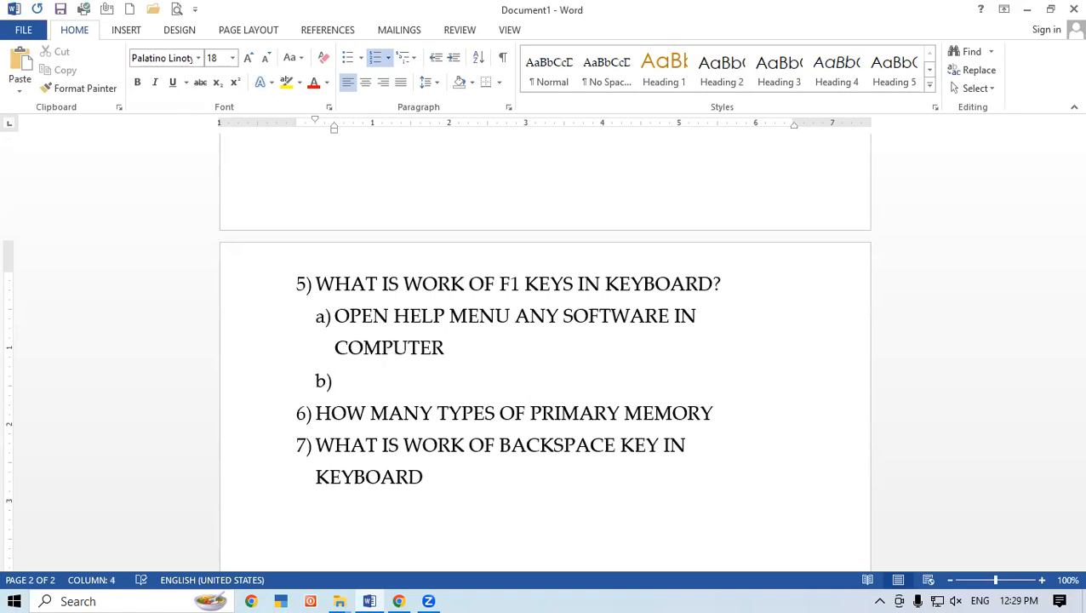
{"action": "type", "text": "PROCESSING"}
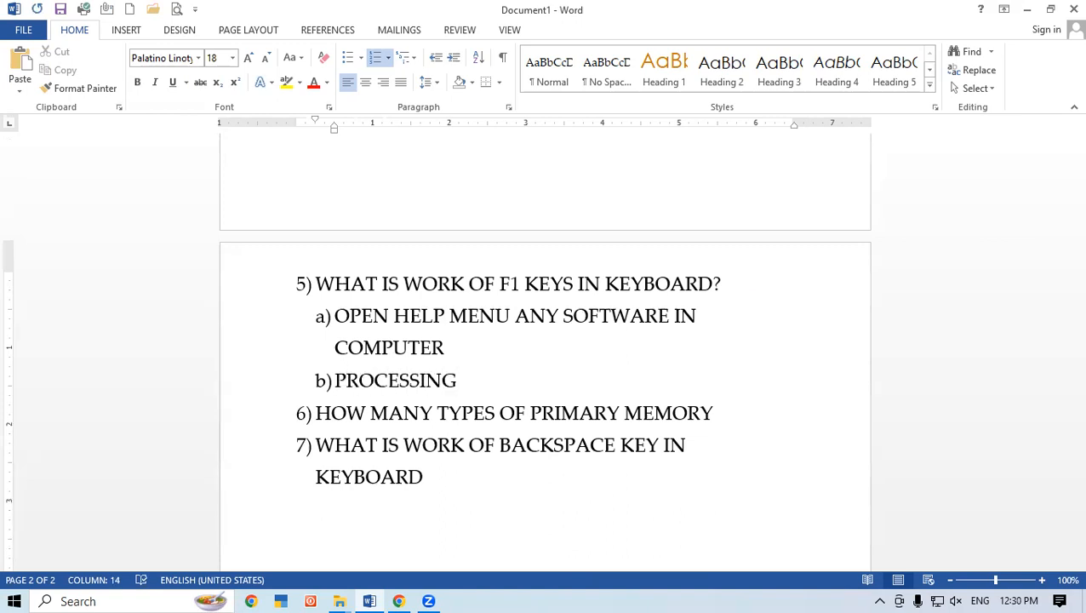
{"action": "key", "text": "Return"}
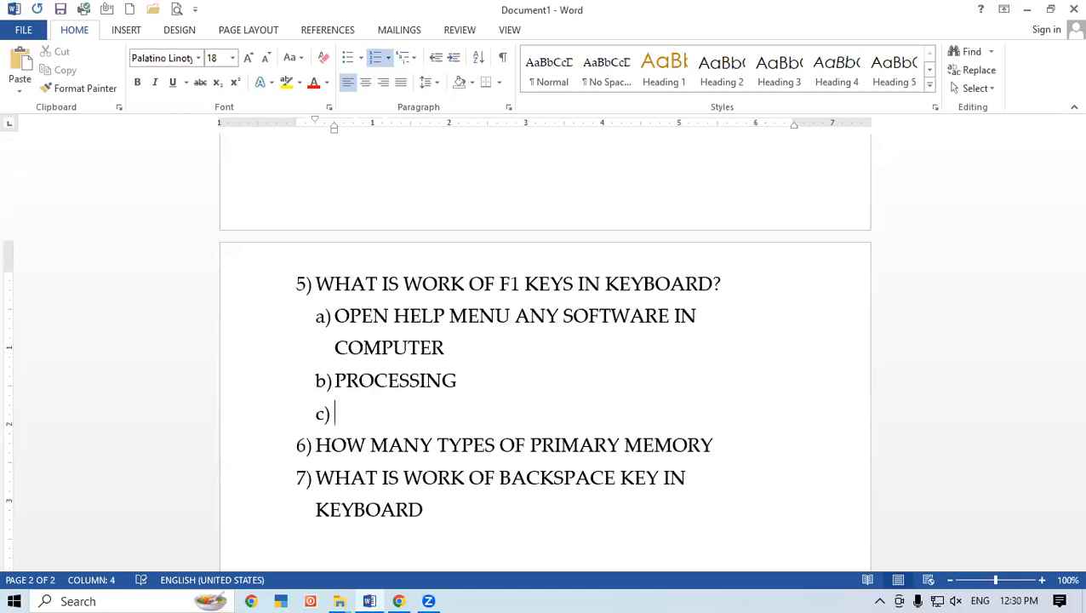
{"action": "type", "text": "OUTUPT"}
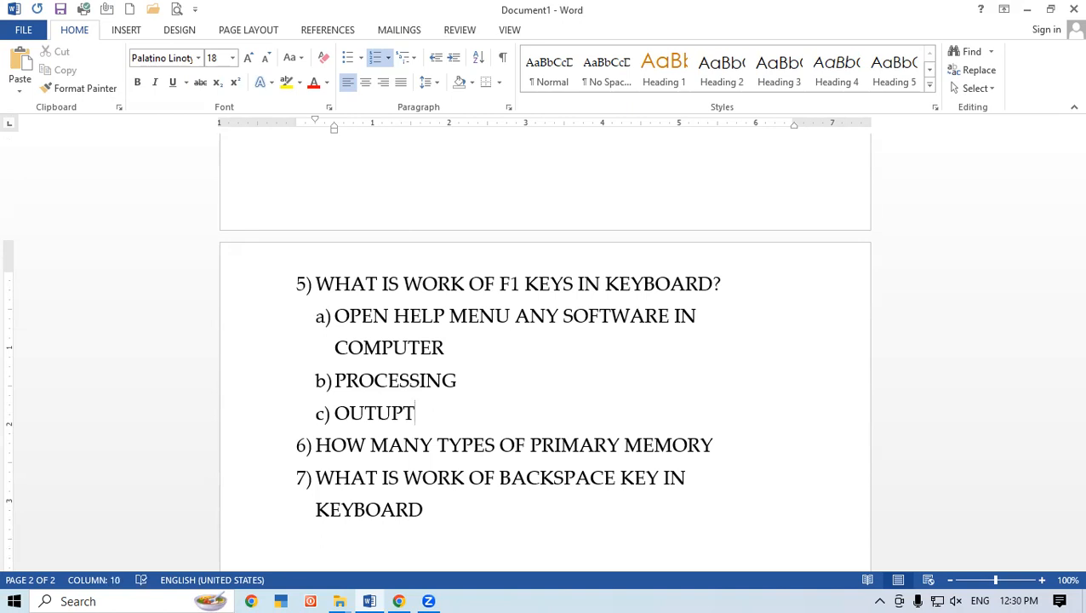
{"action": "key", "text": "Return"}
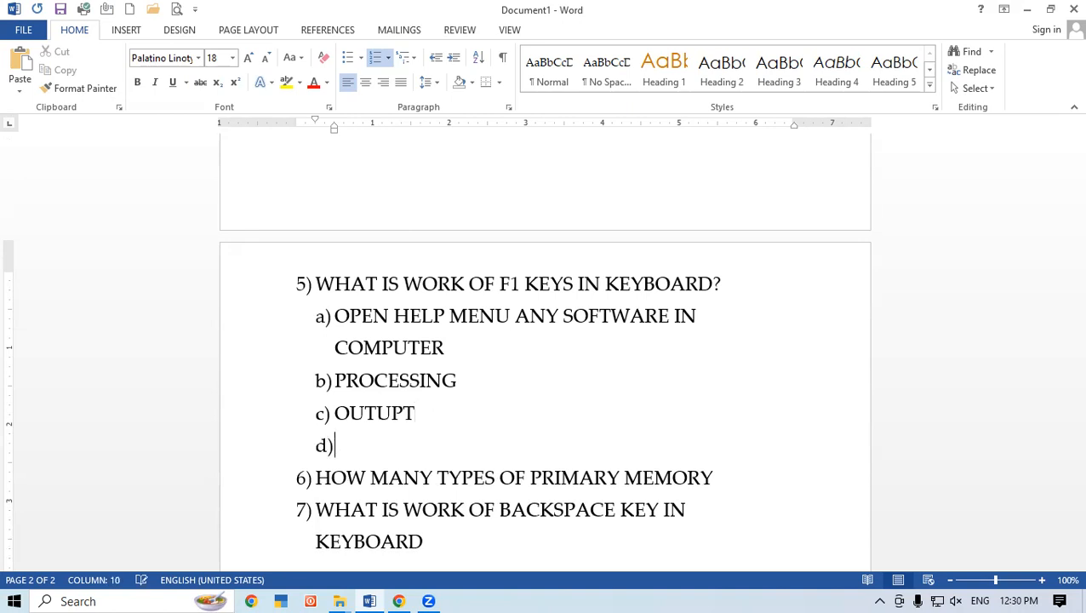
{"action": "type", "text": "NON "}
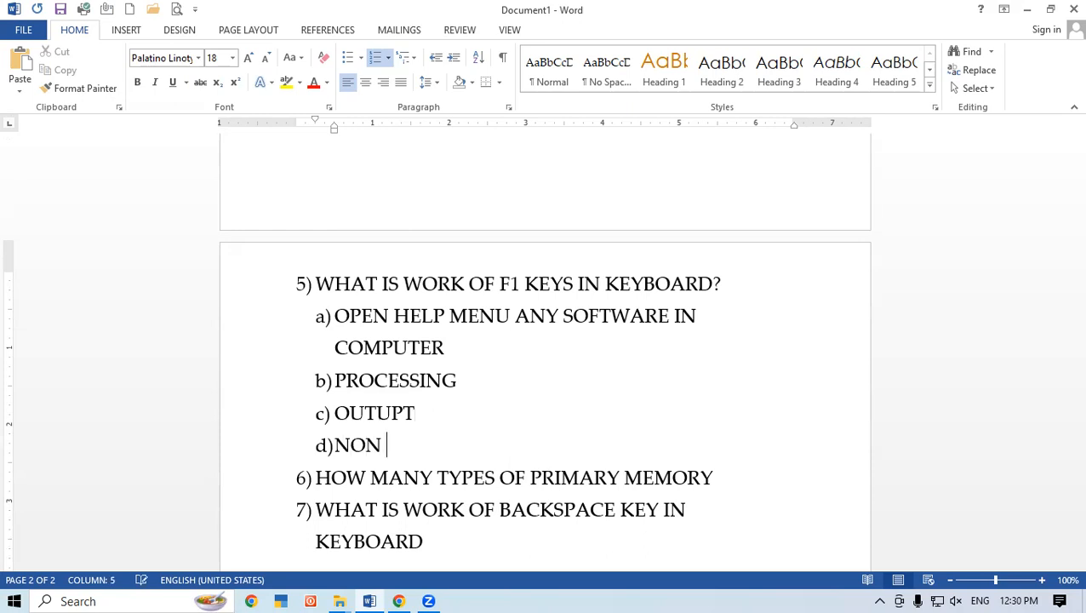
{"action": "type", "text": "OF THESE"}
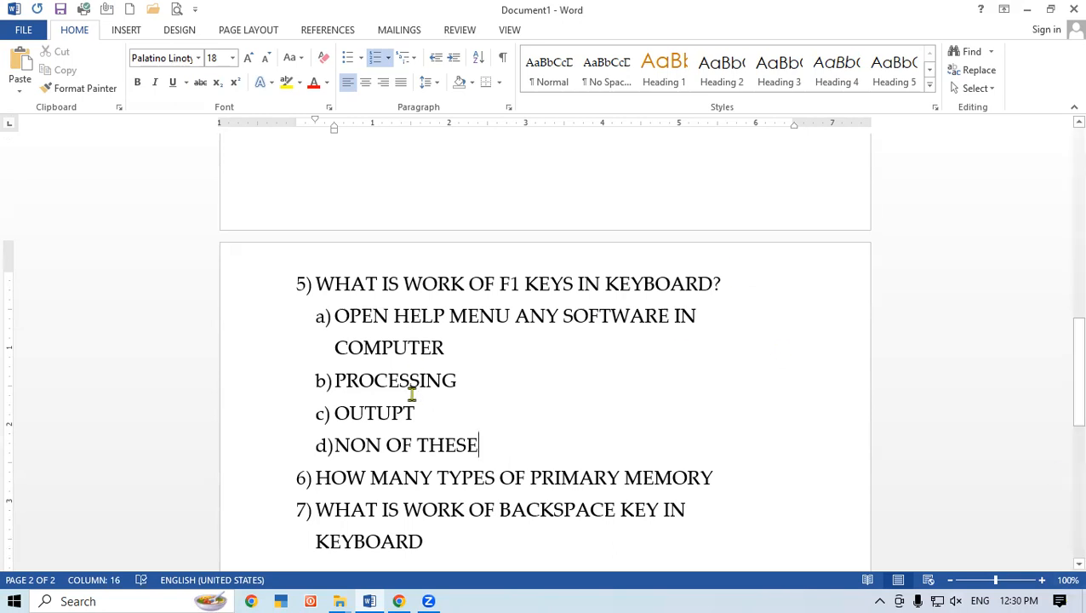
Step: Mark answer option a) of the F1 key question in bold red
{"action": "left_click_drag", "start_coordinate": [443, 347], "coordinate": [281, 304]}
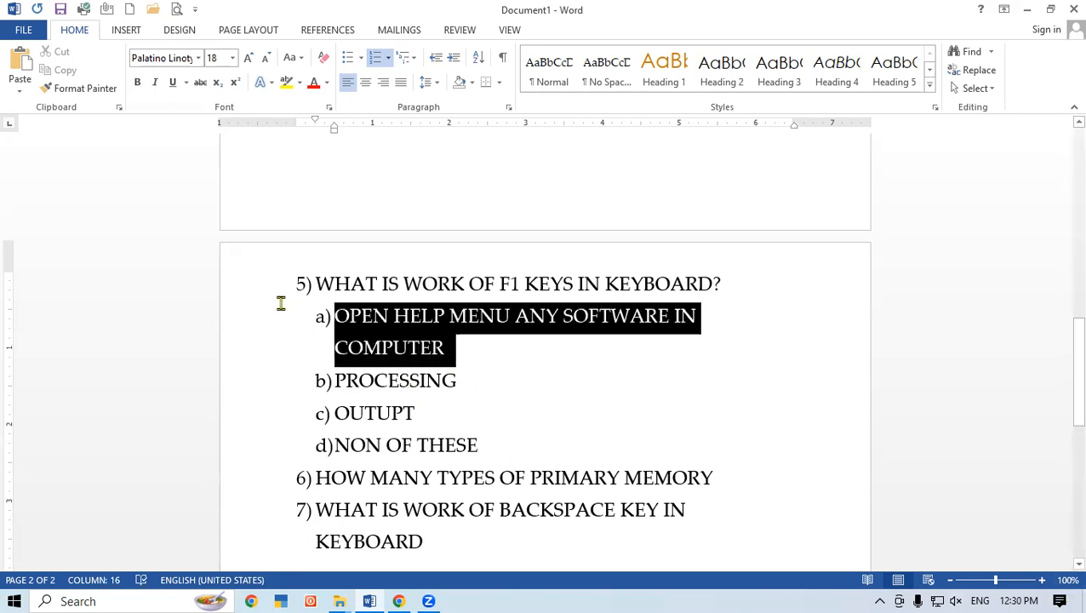
{"action": "left_click", "coordinate": [137, 81]}
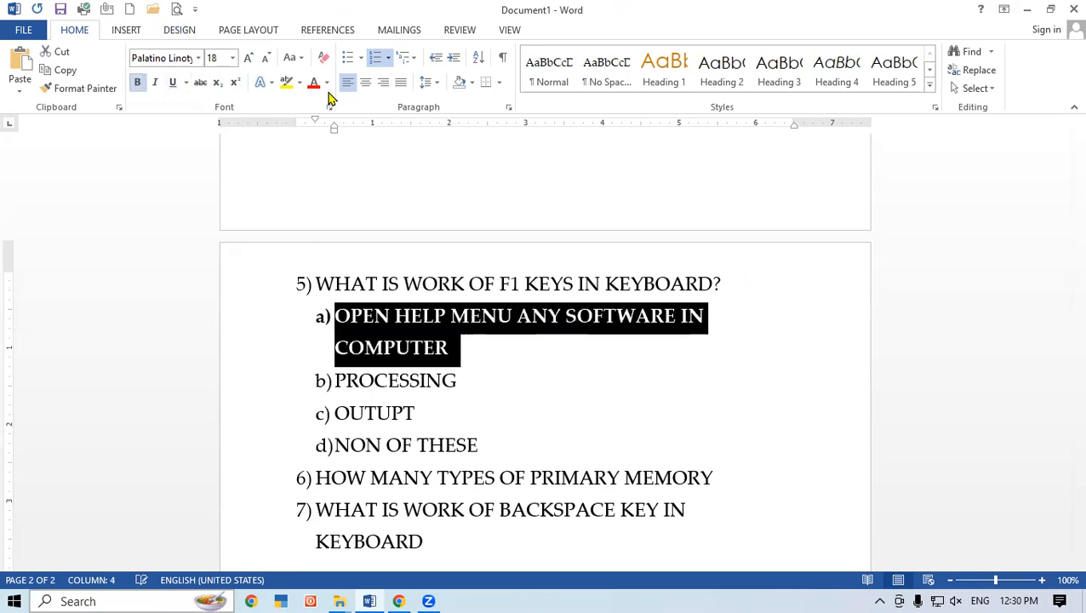
{"action": "left_click", "coordinate": [313, 82]}
{"action": "left_click", "coordinate": [533, 406]}
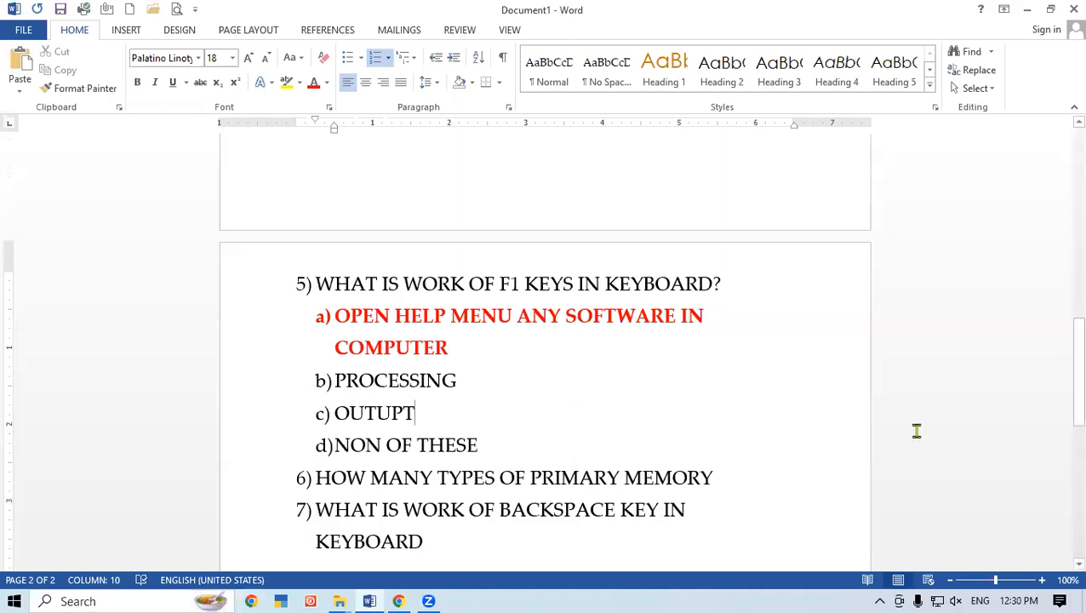
Step: Save the question paper on the Desktop as a Word document named "FUNDAMENTAL OBJECTIVE TYPE QUESTION"
{"action": "left_click", "coordinate": [23, 30]}
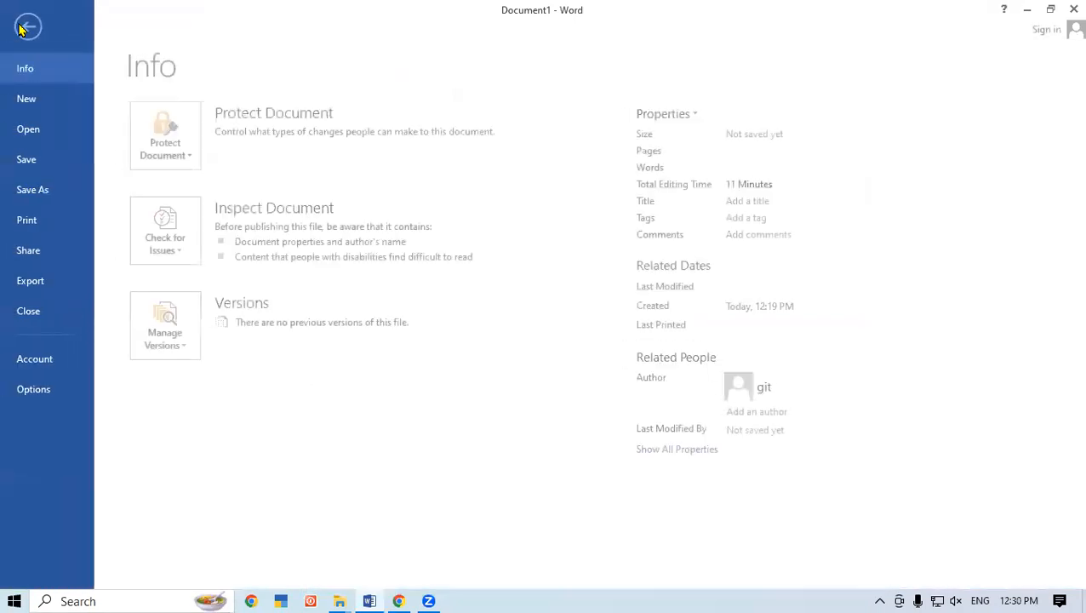
{"action": "left_click", "coordinate": [39, 180]}
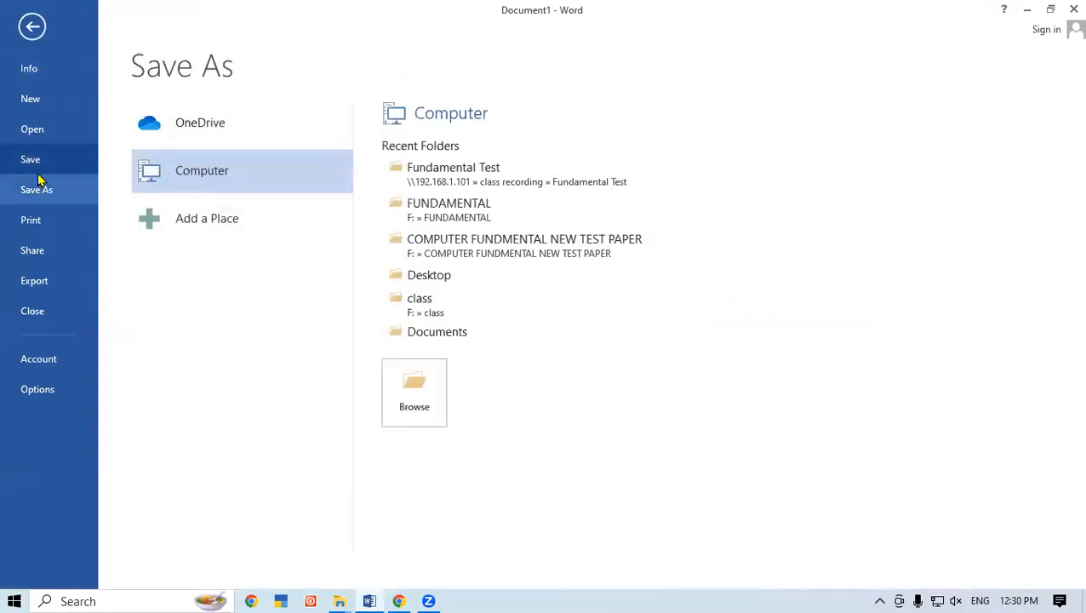
{"action": "left_click", "coordinate": [441, 389]}
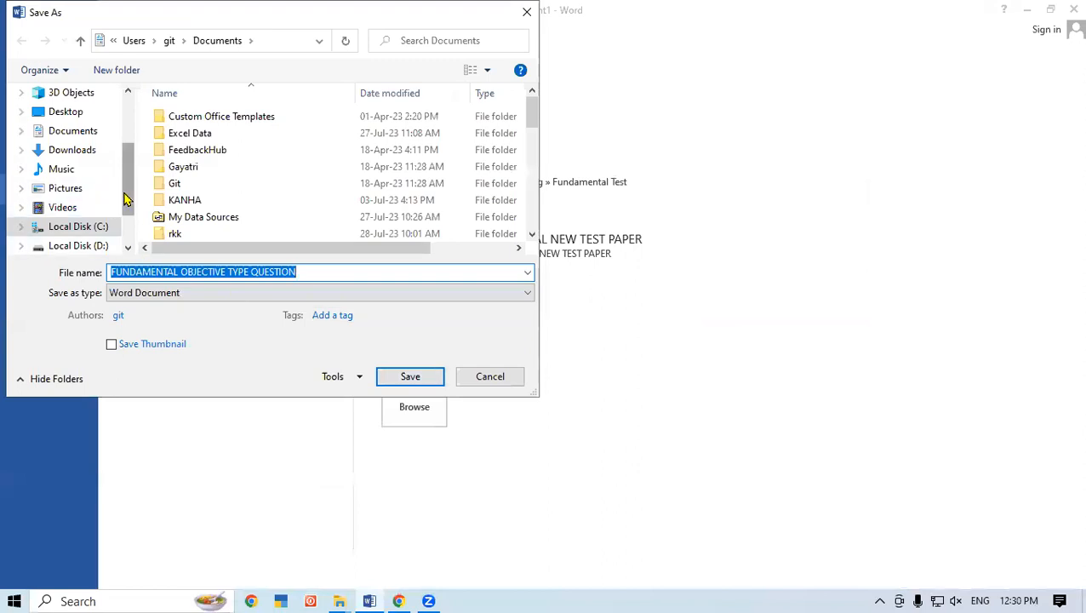
{"action": "left_click_drag", "start_coordinate": [126, 204], "coordinate": [119, 117]}
{"action": "left_click", "coordinate": [65, 220]}
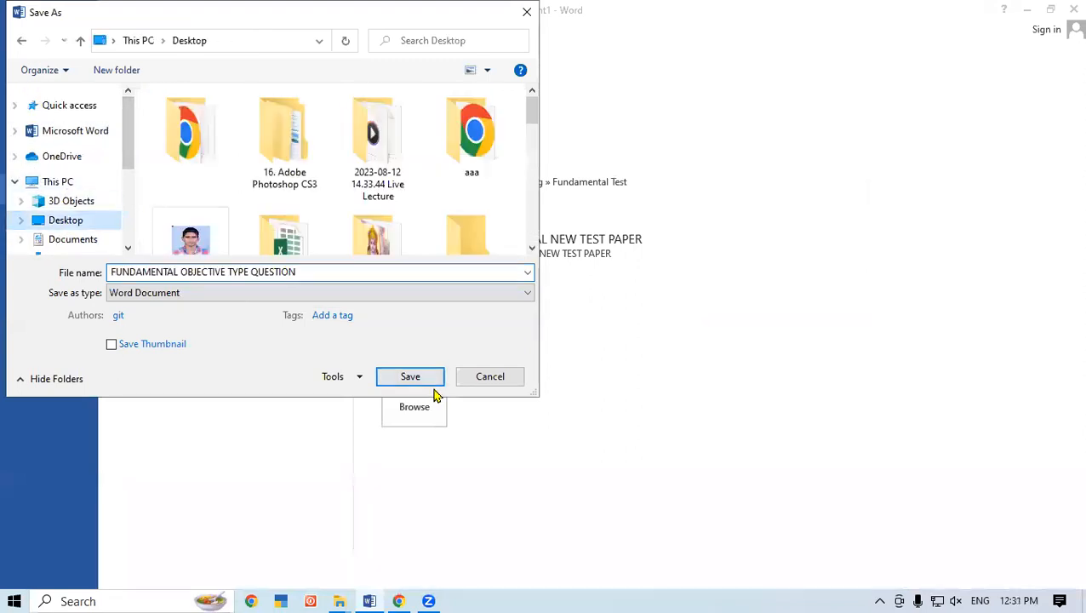
{"action": "left_click", "coordinate": [431, 382]}
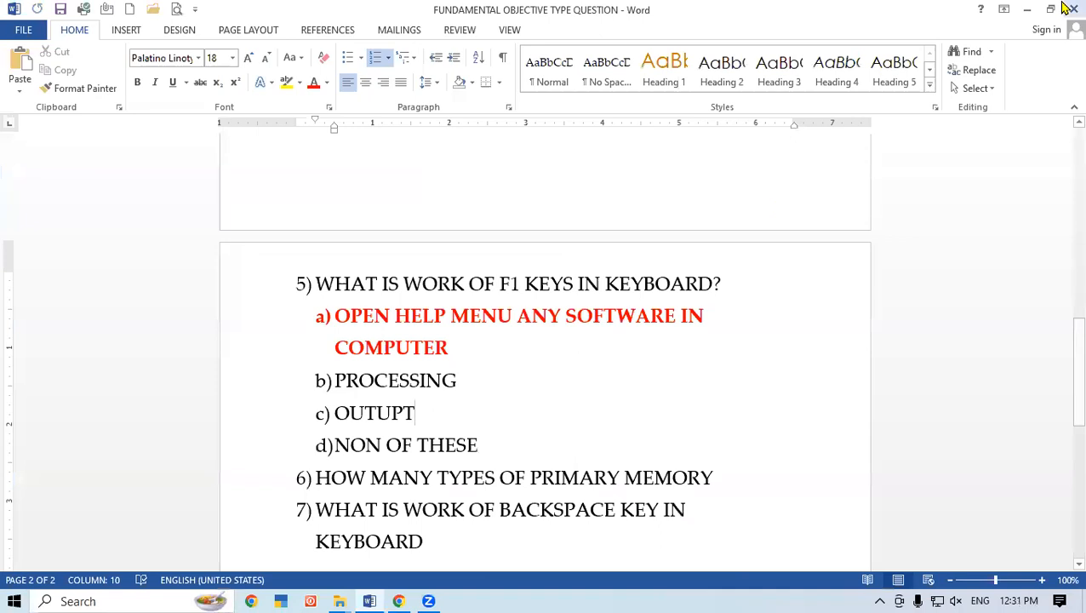
Step: Close the saved question paper, restart Word and create a blank document
{"action": "left_click", "coordinate": [1069, 8]}
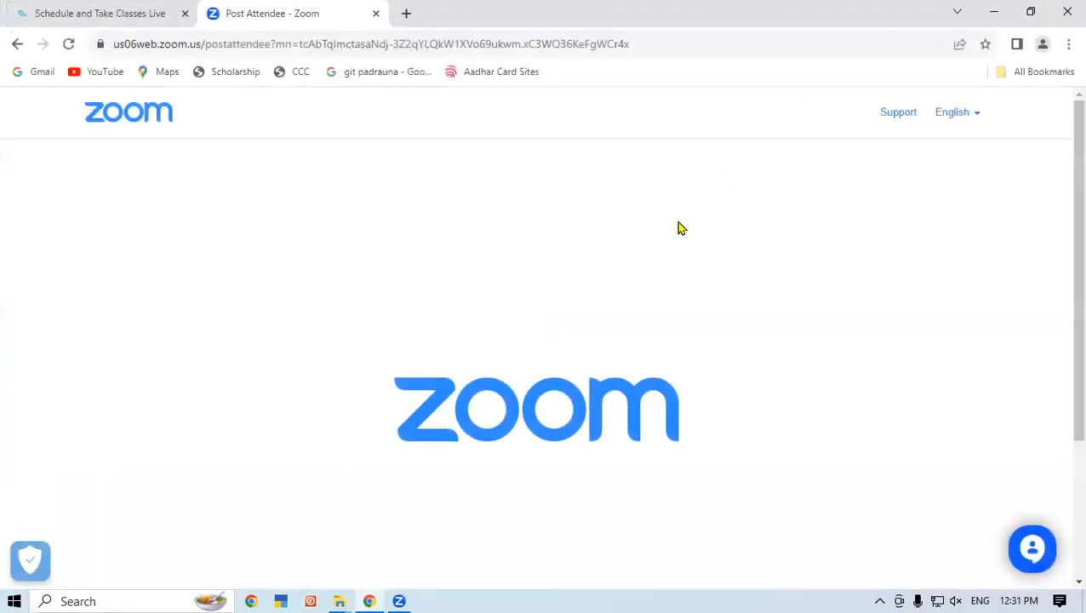
{"action": "key", "text": "super+r"}
{"action": "key", "text": "Return"}
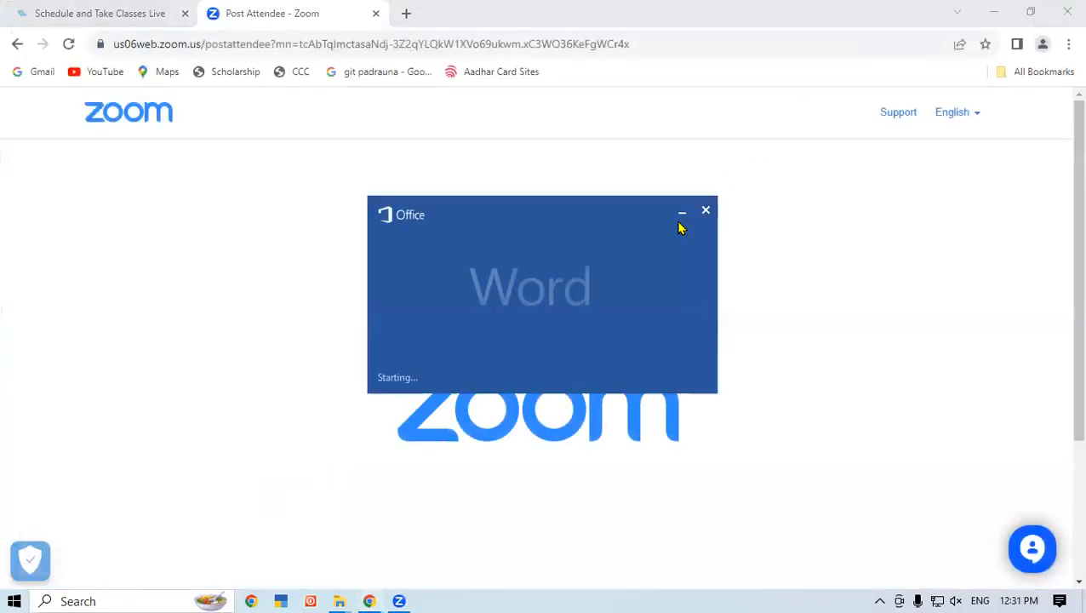
{"action": "left_click", "coordinate": [400, 177]}
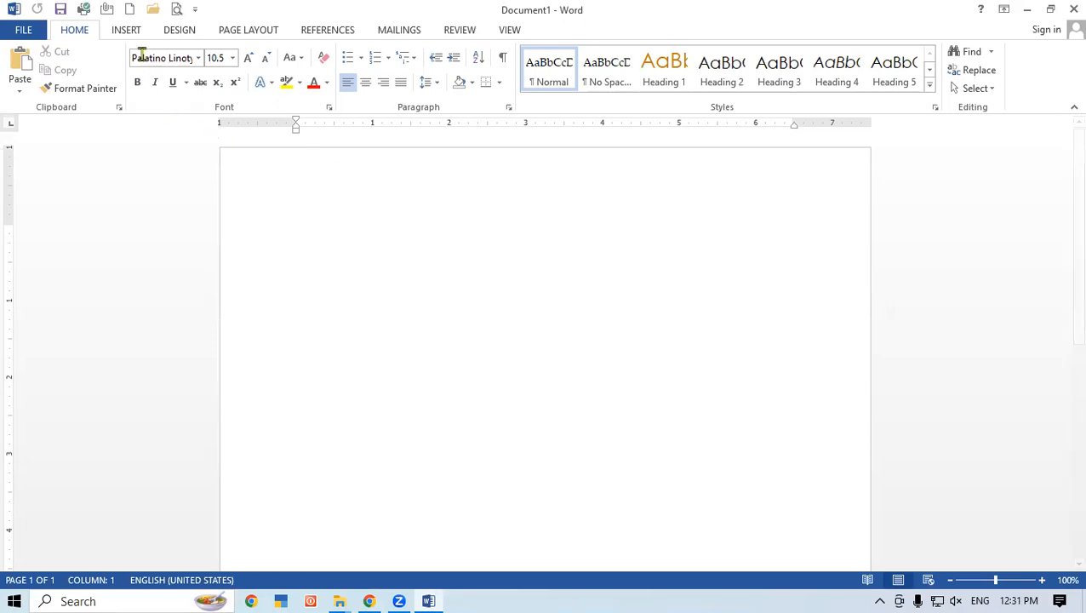
Step: Draw a rounded rectangle about 4.02" wide and 0.54" high, centred near the upper edge of the page
{"action": "left_click", "coordinate": [129, 32]}
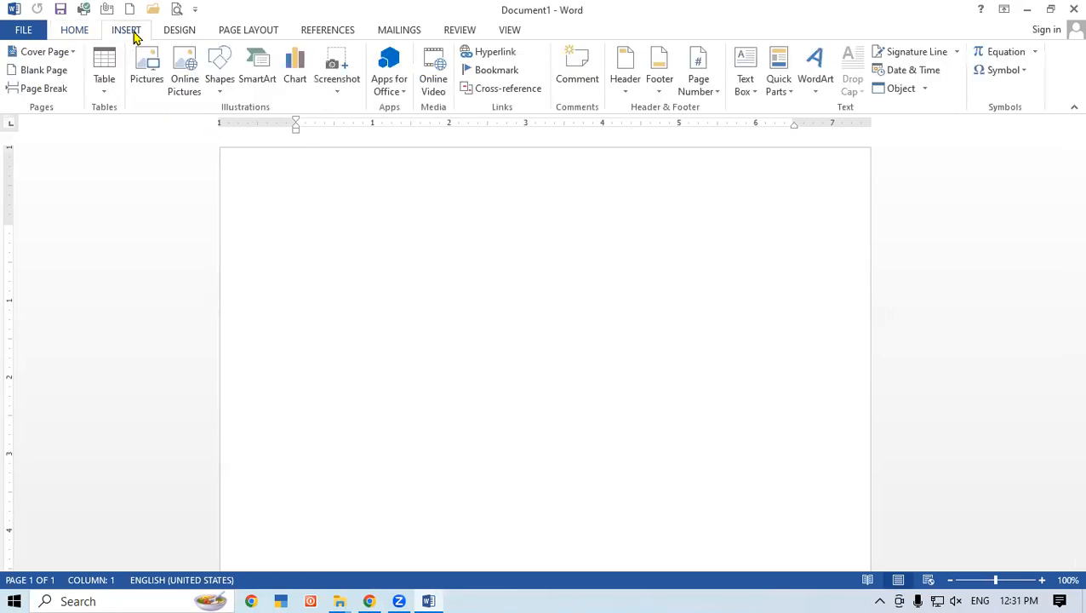
{"action": "left_click", "coordinate": [220, 90]}
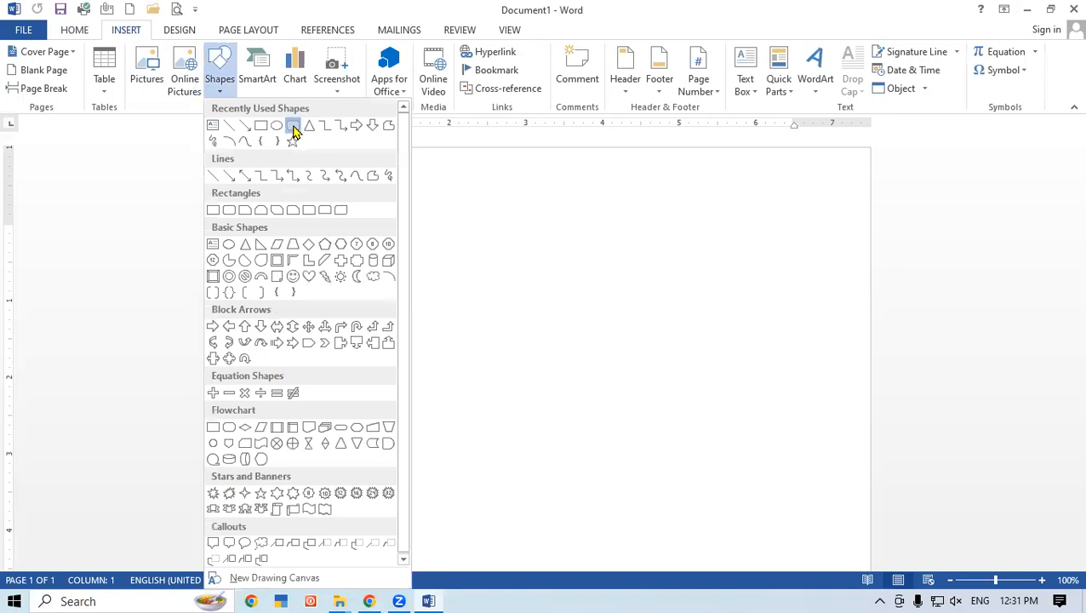
{"action": "left_click", "coordinate": [293, 128]}
{"action": "mouse_move", "coordinate": [389, 163]}
{"action": "left_mouse_down"}
{"action": "mouse_move", "coordinate": [514, 208]}
{"action": "mouse_move", "coordinate": [699, 205]}
{"action": "left_mouse_up"}
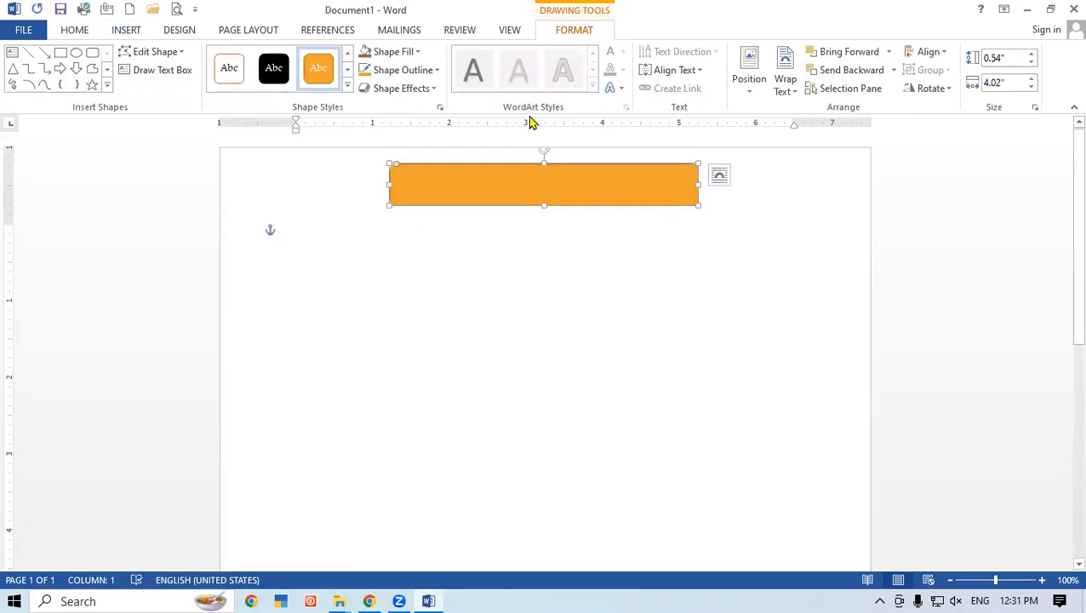
Step: Set both the fill and the outline of the rounded rectangle to black
{"action": "left_click", "coordinate": [394, 52]}
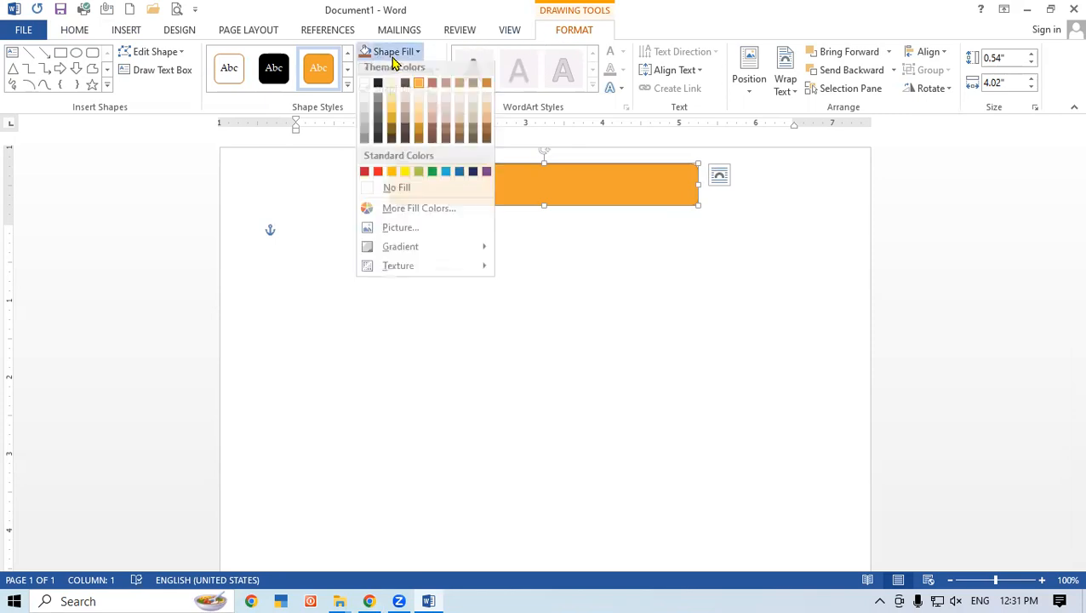
{"action": "left_click", "coordinate": [378, 92]}
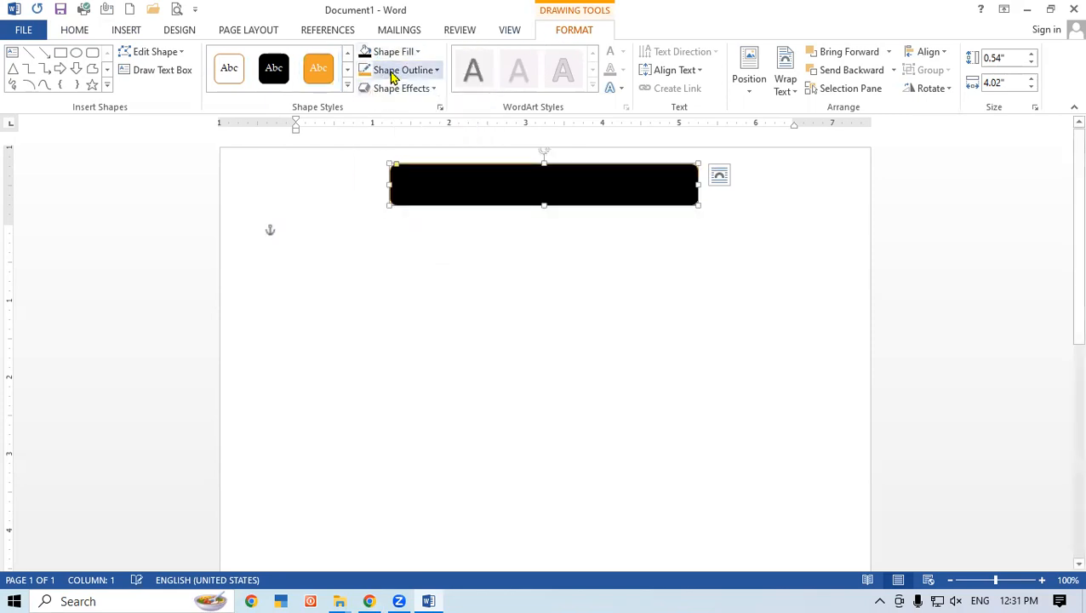
{"action": "left_click", "coordinate": [395, 71]}
{"action": "left_click", "coordinate": [377, 108]}
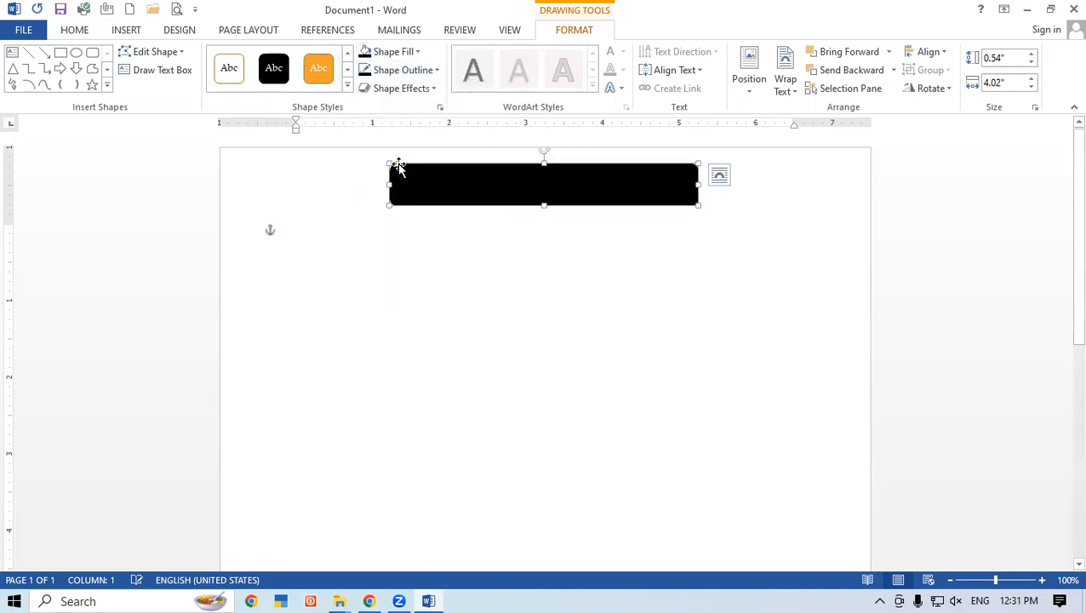
Step: Add the text "SUBJECT LIST" inside the black rounded rectangle
{"action": "right_click", "coordinate": [526, 181]}
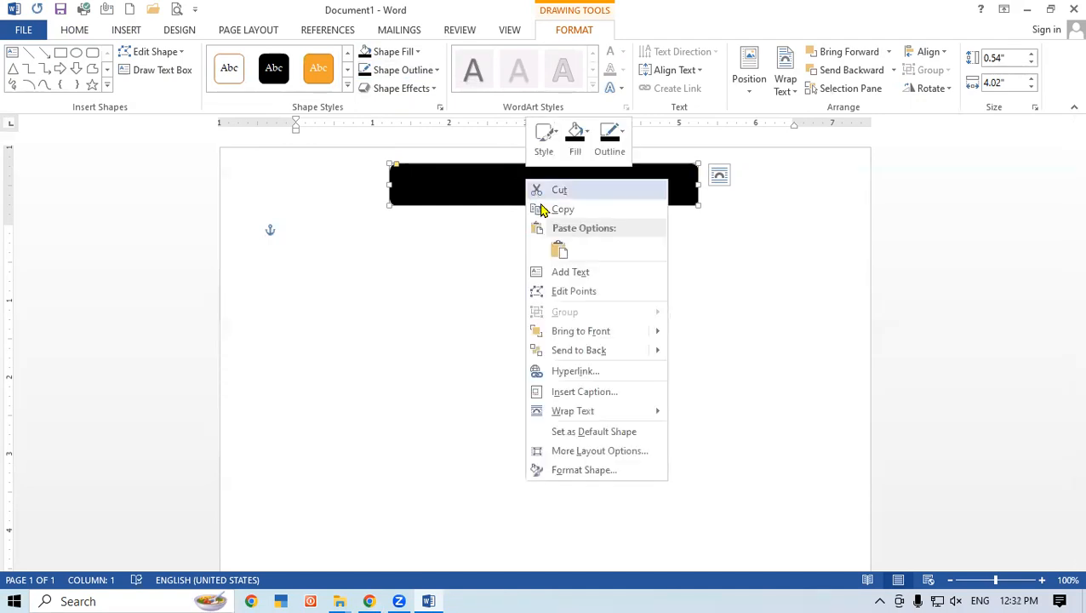
{"action": "left_click", "coordinate": [588, 280]}
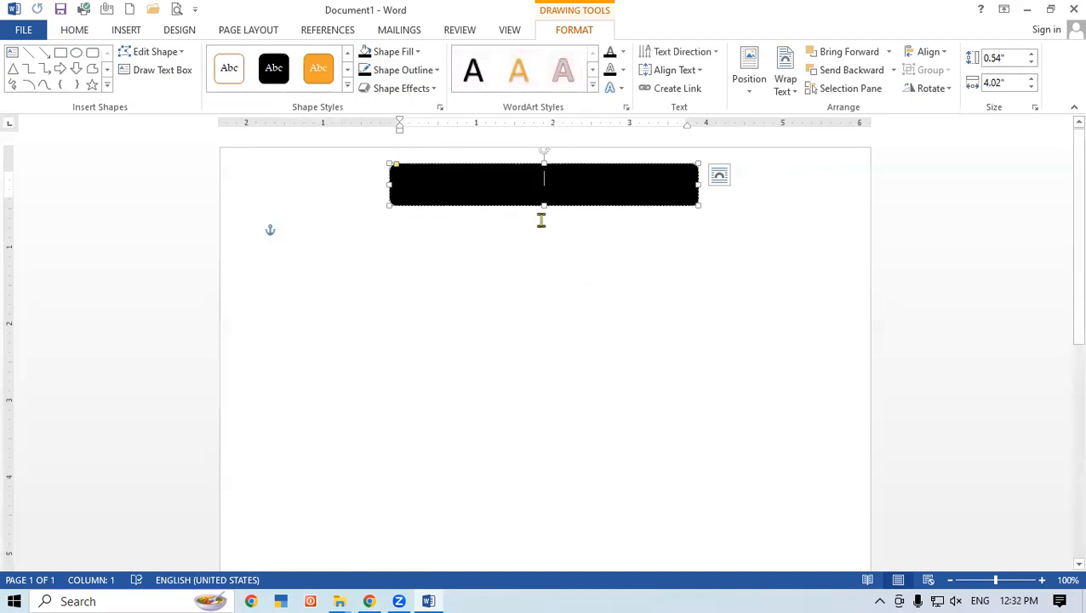
{"action": "type", "text": "SUBK"}
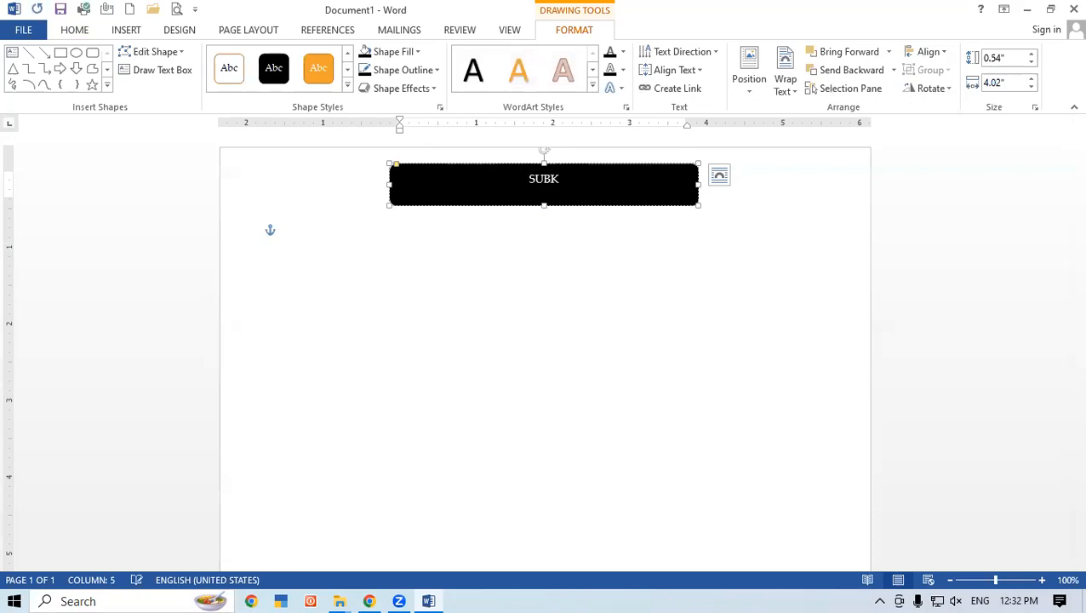
{"action": "key", "text": "BackSpace"}
{"action": "type", "text": "JECT LIST"}
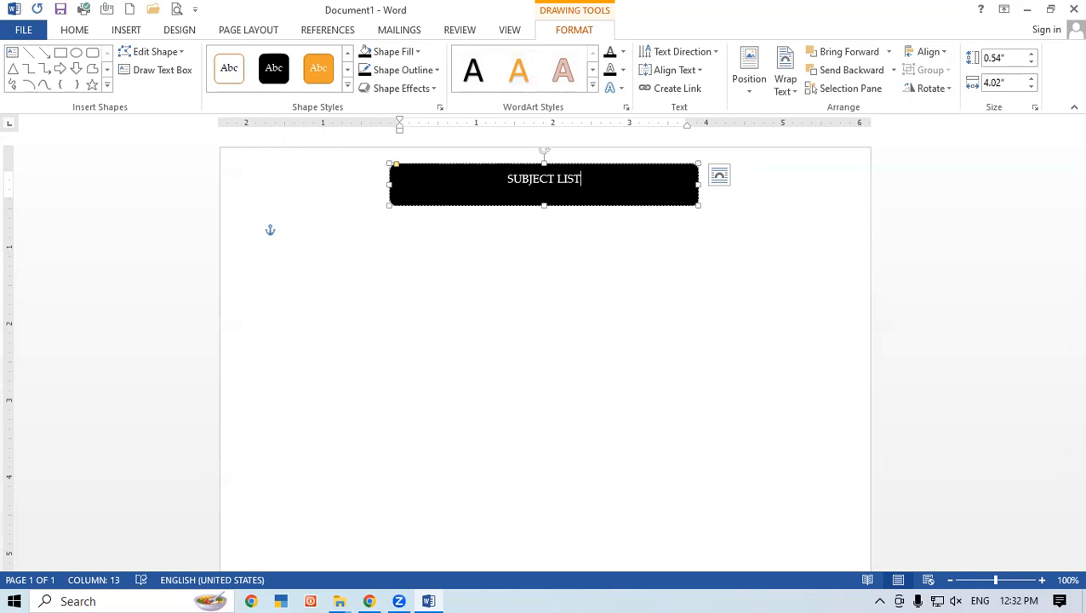
Step: Enlarge the "SUBJECT LIST" text inside the banner by several sizes and make it bold
{"action": "key", "text": "shift+Left"}
{"action": "key", "text": "shift+Left"}
{"action": "key", "text": "shift+Left"}
{"action": "key", "text": "shift+Left"}
{"action": "key", "text": "shift+Left"}
{"action": "key", "text": "shift+Left"}
{"action": "key", "text": "shift+Left"}
{"action": "key", "text": "shift+Left"}
{"action": "key", "text": "shift+Left"}
{"action": "key", "text": "shift+Left"}
{"action": "key", "text": "shift+Left"}
{"action": "key", "text": "shift+Left"}
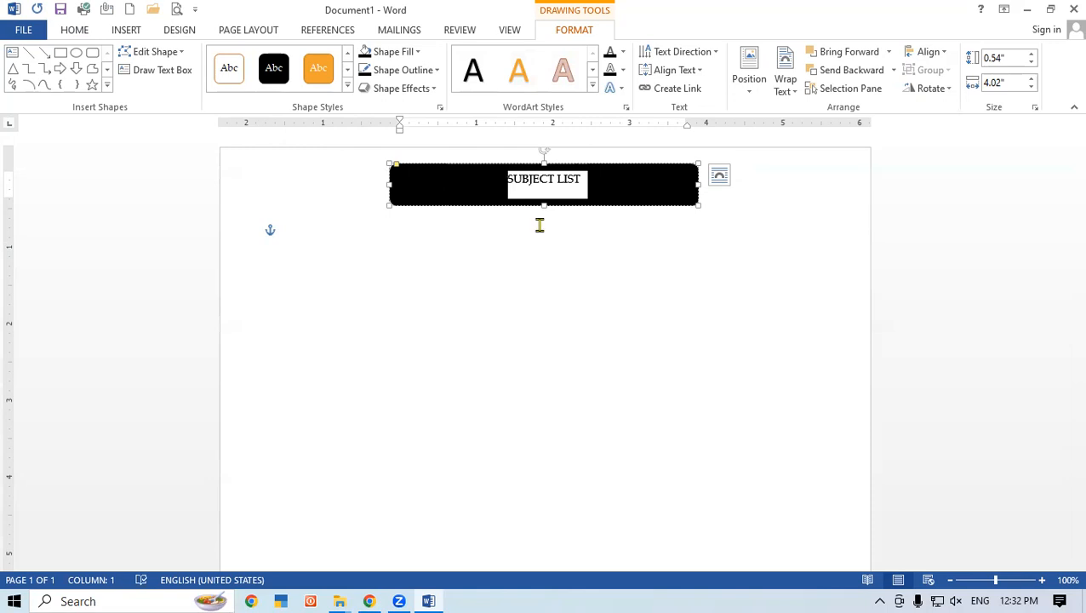
{"action": "key", "text": "ctrl+bracketright"}
{"action": "key", "text": "ctrl+bracketright"}
{"action": "key", "text": "ctrl+bracketright"}
{"action": "key", "text": "ctrl+bracketright"}
{"action": "key", "text": "ctrl+bracketright"}
{"action": "key", "text": "ctrl+bracketright"}
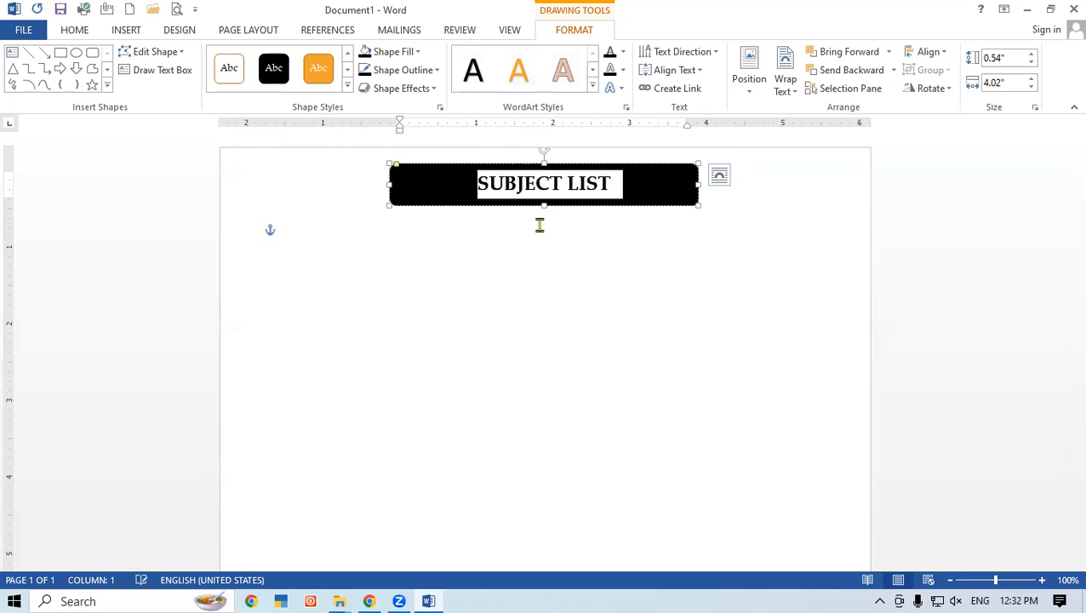
{"action": "left_click", "coordinate": [588, 358]}
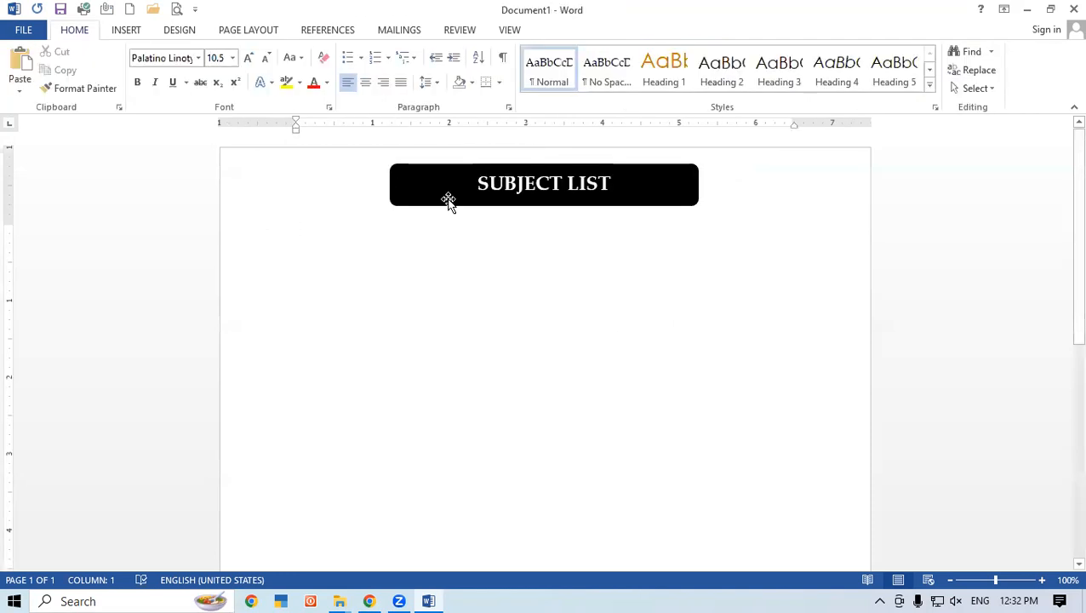
Step: Narrow the banner shape, fully round its ends and shift it slightly lower on the page
{"action": "left_click", "coordinate": [401, 205]}
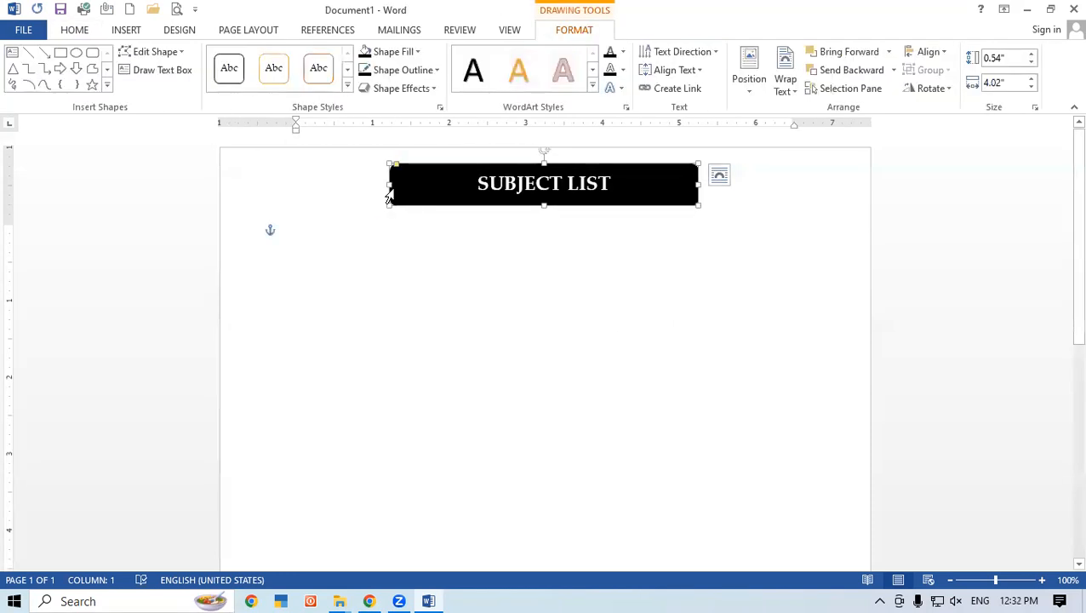
{"action": "left_click_drag", "start_coordinate": [390, 184], "coordinate": [596, 211]}
{"action": "left_click", "coordinate": [480, 254]}
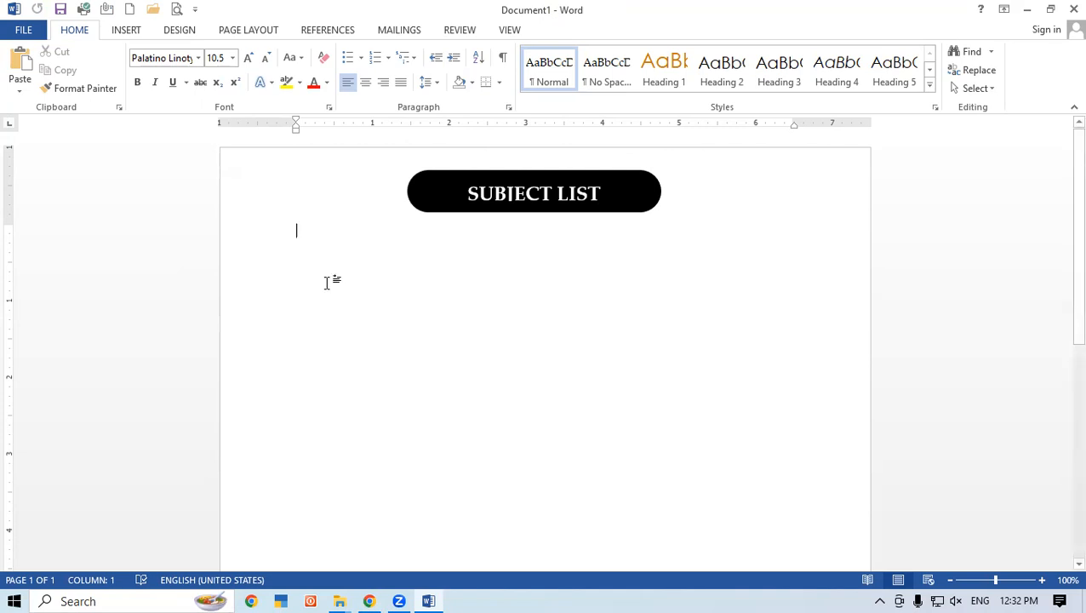
Step: Add a line below the banner reading "LESSON" and, after a wide gap of spaces, "1-332"
{"action": "type", "text": "LESSON                                                            "}
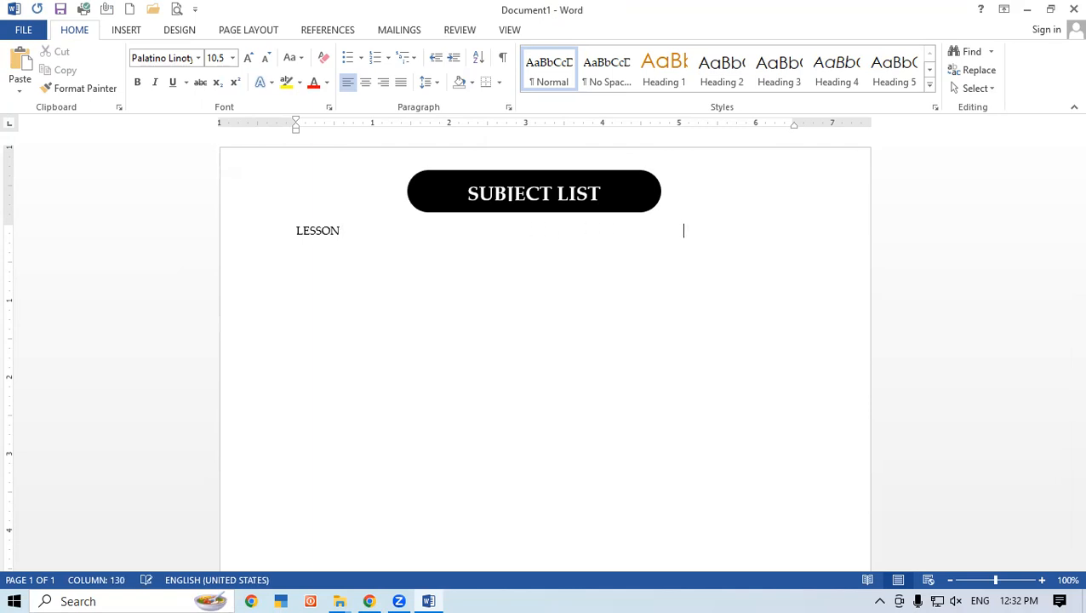
{"action": "type", "text": "                                                            1-332"}
{"action": "key", "text": "shift+Left"}
{"action": "key", "text": "shift+Left"}
{"action": "key", "text": "shift+Left"}
{"action": "key", "text": "shift+Left"}
{"action": "key", "text": "shift+Left"}
{"action": "key", "text": "shift+Left"}
{"action": "key", "text": "shift+Left"}
{"action": "key", "text": "shift+Left"}
{"action": "key", "text": "shift+Left"}
{"action": "key", "text": "shift+Left"}
{"action": "key", "text": "shift+Left"}
{"action": "key", "text": "shift+Left"}
{"action": "key", "text": "shift+Left"}
{"action": "key", "text": "shift+Left"}
{"action": "key", "text": "shift+Left"}
{"action": "key", "text": "shift+Left"}
{"action": "key", "text": "shift+Left"}
{"action": "key", "text": "shift+Left"}
{"action": "key", "text": "shift+Left"}
{"action": "key", "text": "shift+Left"}
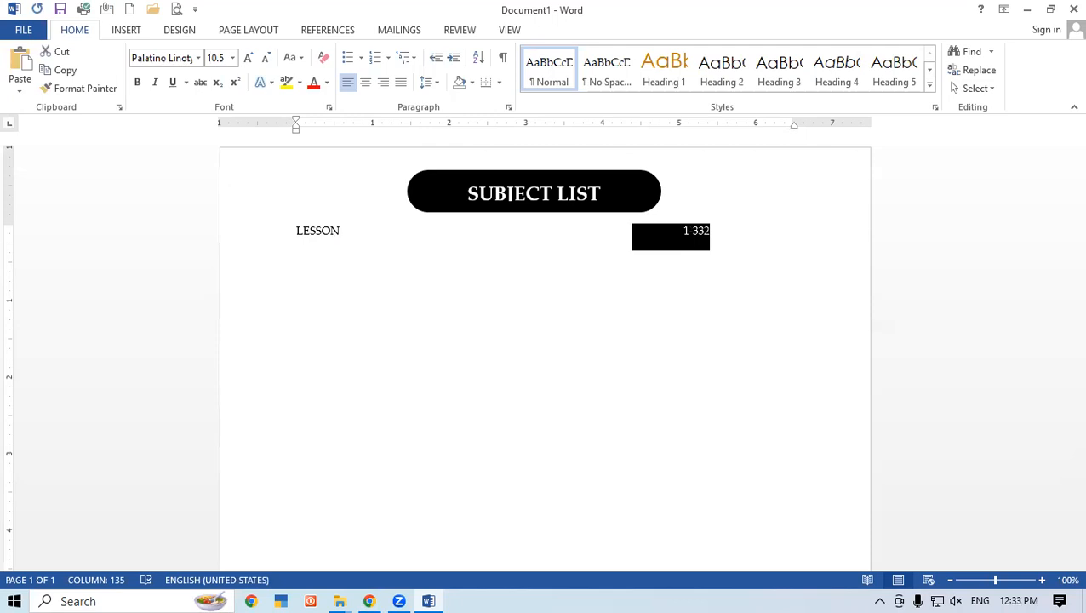
{"action": "key", "text": "shift+Left"}
{"action": "key", "text": "shift+Left"}
{"action": "key", "text": "shift+Left"}
{"action": "key", "text": "shift+Left"}
{"action": "key", "text": "shift+Left"}
{"action": "key", "text": "shift+Left"}
{"action": "key", "text": "shift+Left"}
{"action": "key", "text": "shift+Left"}
{"action": "key", "text": "shift+Left"}
{"action": "key", "text": "shift+Left"}
{"action": "key", "text": "shift+Left"}
{"action": "key", "text": "shift+Left"}
{"action": "key", "text": "shift+Left"}
{"action": "key", "text": "shift+Left"}
{"action": "key", "text": "shift+Left"}
{"action": "key", "text": "shift+Left"}
{"action": "key", "text": "shift+Left"}
{"action": "key", "text": "shift+Left"}
{"action": "key", "text": "shift+Left"}
{"action": "key", "text": "shift+Left"}
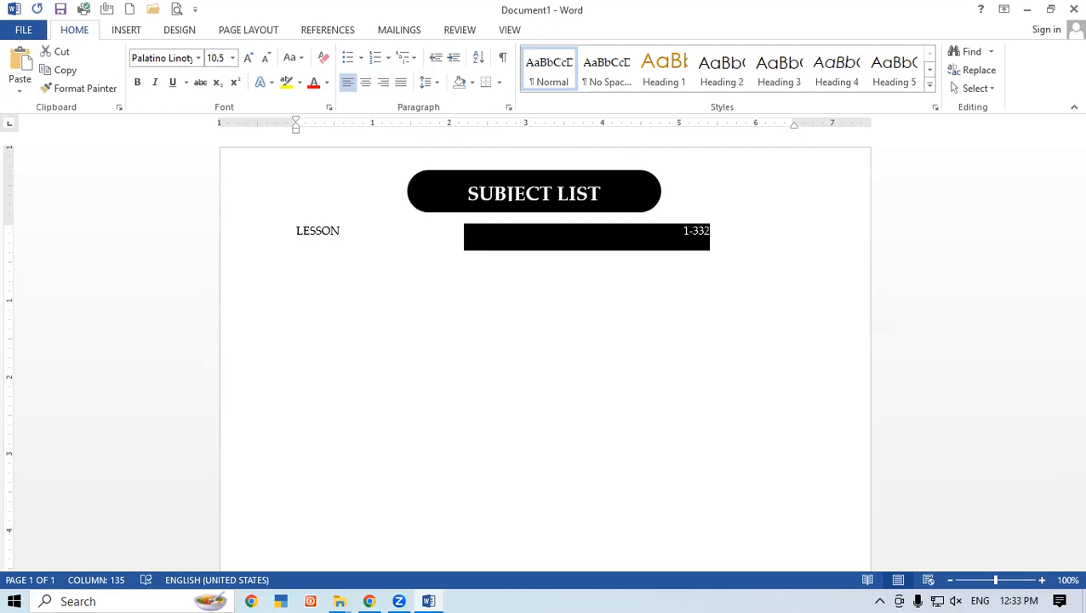
{"action": "key", "text": "shift+Left"}
{"action": "key", "text": "shift+Left"}
{"action": "key", "text": "shift+Left"}
{"action": "key", "text": "shift+Left"}
{"action": "key", "text": "shift+Left"}
{"action": "key", "text": "shift+Left"}
{"action": "key", "text": "shift+Left"}
{"action": "key", "text": "shift+Left"}
{"action": "key", "text": "shift+Left"}
{"action": "key", "text": "shift+Left"}
{"action": "key", "text": "shift+Left"}
{"action": "key", "text": "shift+Left"}
{"action": "key", "text": "shift+Left"}
{"action": "key", "text": "shift+Left"}
{"action": "key", "text": "shift+Left"}
{"action": "key", "text": "shift+Left"}
{"action": "key", "text": "shift+Left"}
{"action": "key", "text": "shift+Left"}
{"action": "key", "text": "shift+Left"}
{"action": "key", "text": "shift+Left"}
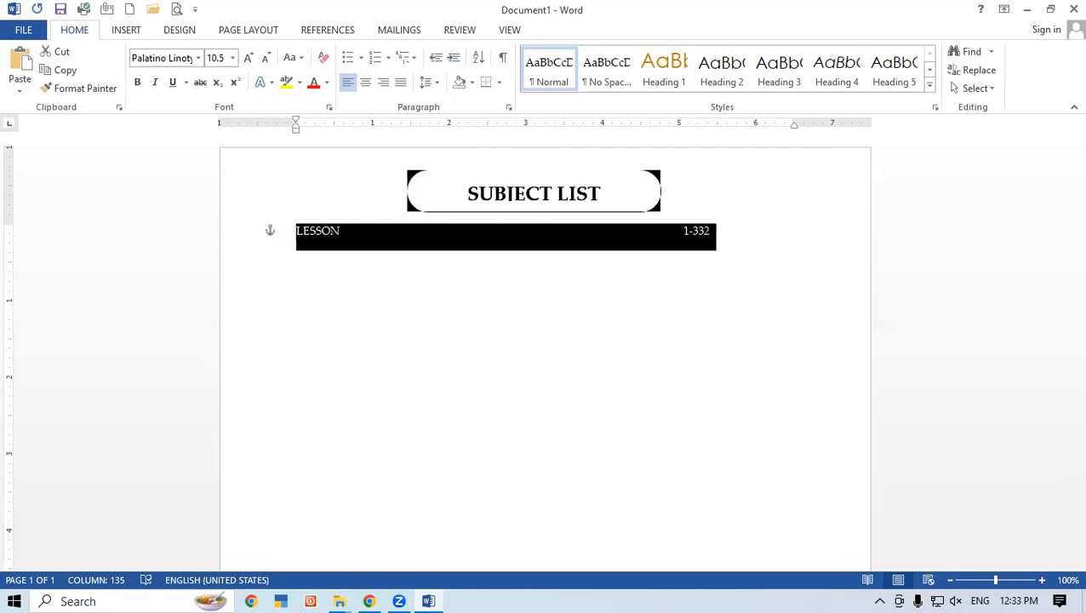
{"action": "key", "text": "shift+Right"}
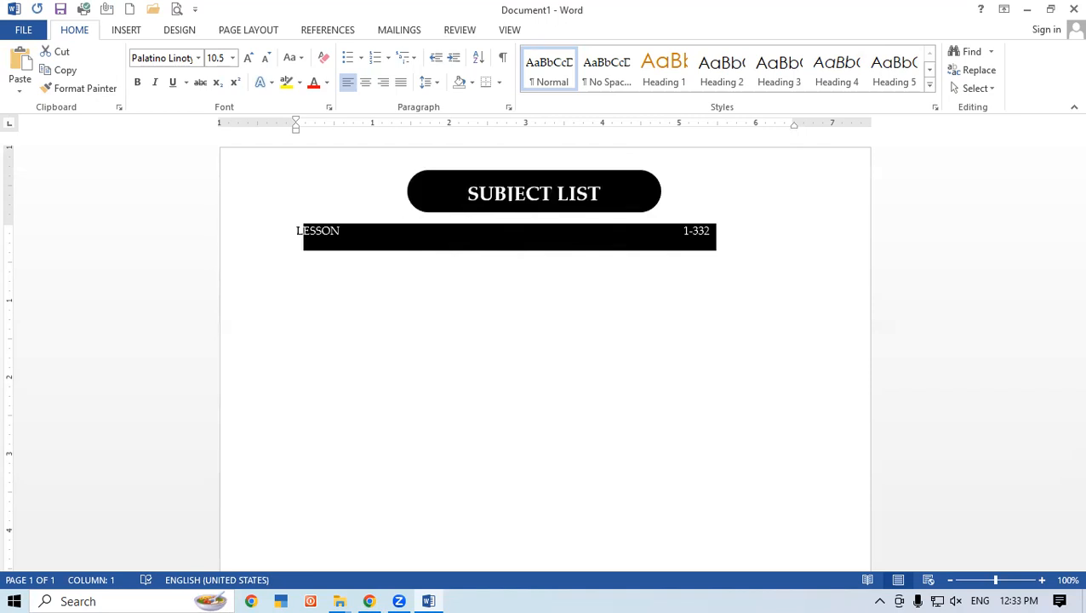
{"action": "key", "text": "shift+Left"}
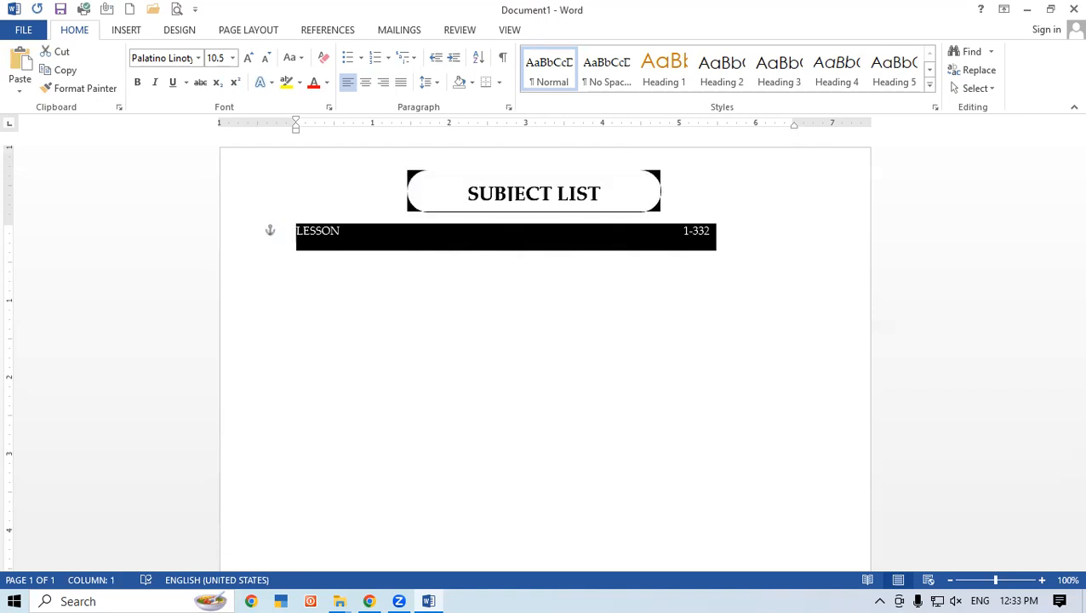
{"action": "key", "text": "shift+Right"}
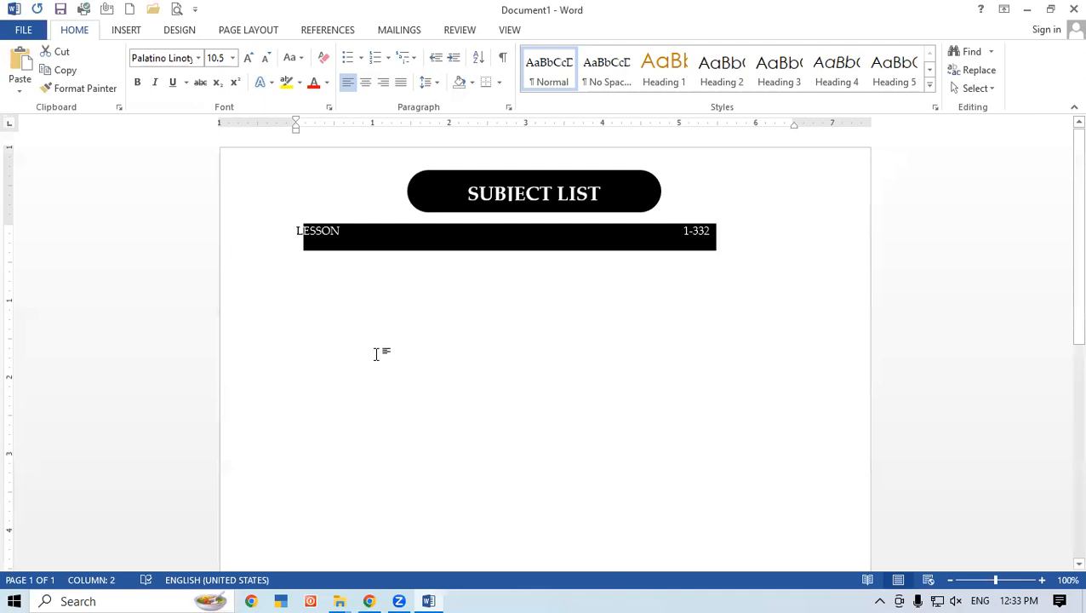
{"action": "left_click", "coordinate": [375, 354]}
Step: Insert an empty line above the LESSON line and move the banner up close to the page's upper edge
{"action": "left_click", "coordinate": [290, 230]}
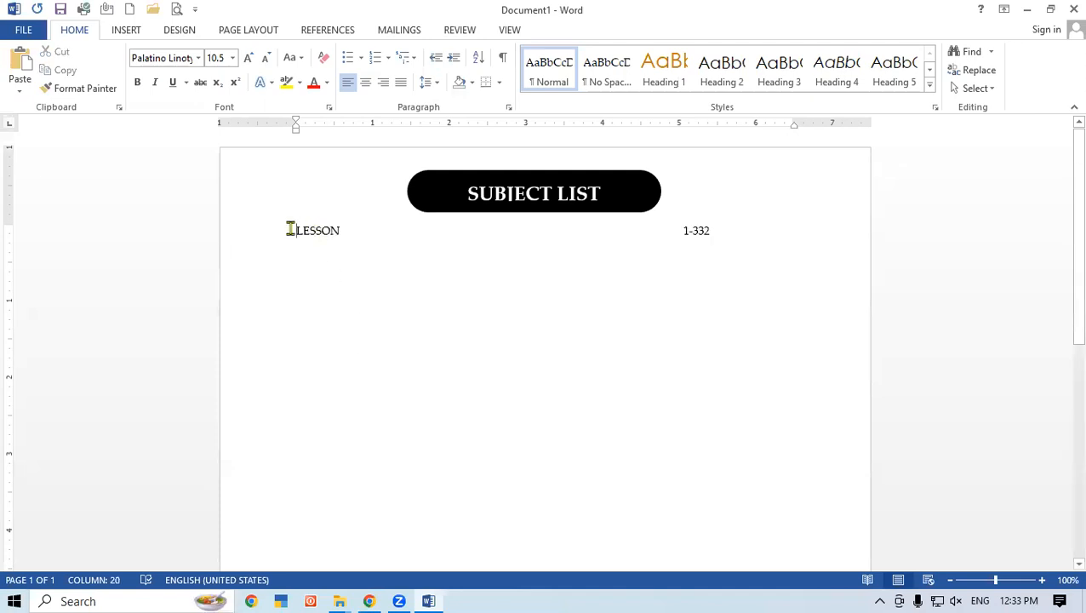
{"action": "key", "text": "Return"}
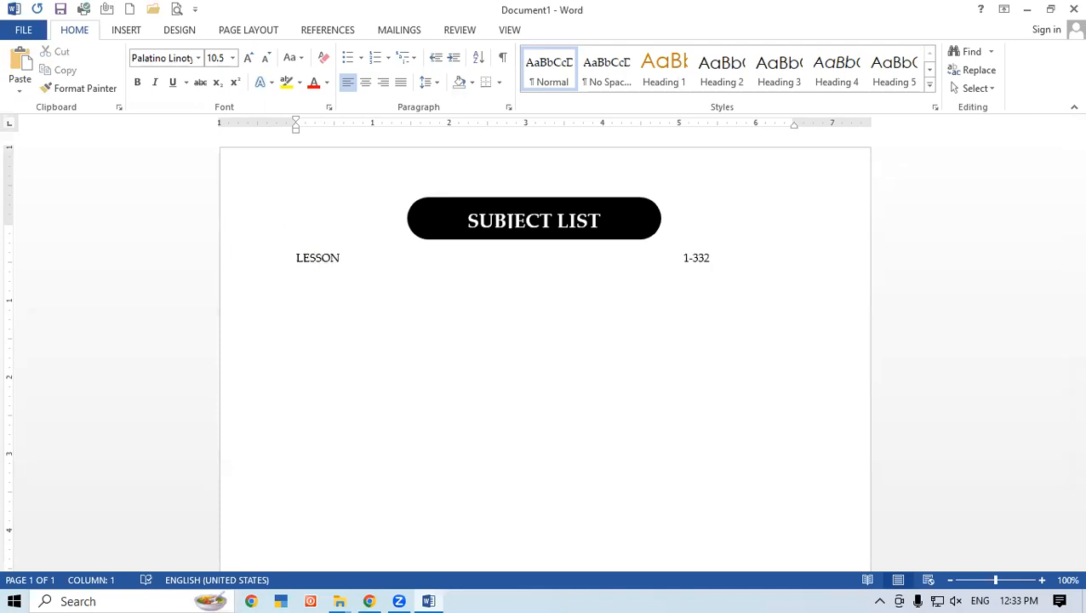
{"action": "left_click_drag", "start_coordinate": [460, 209], "coordinate": [468, 165]}
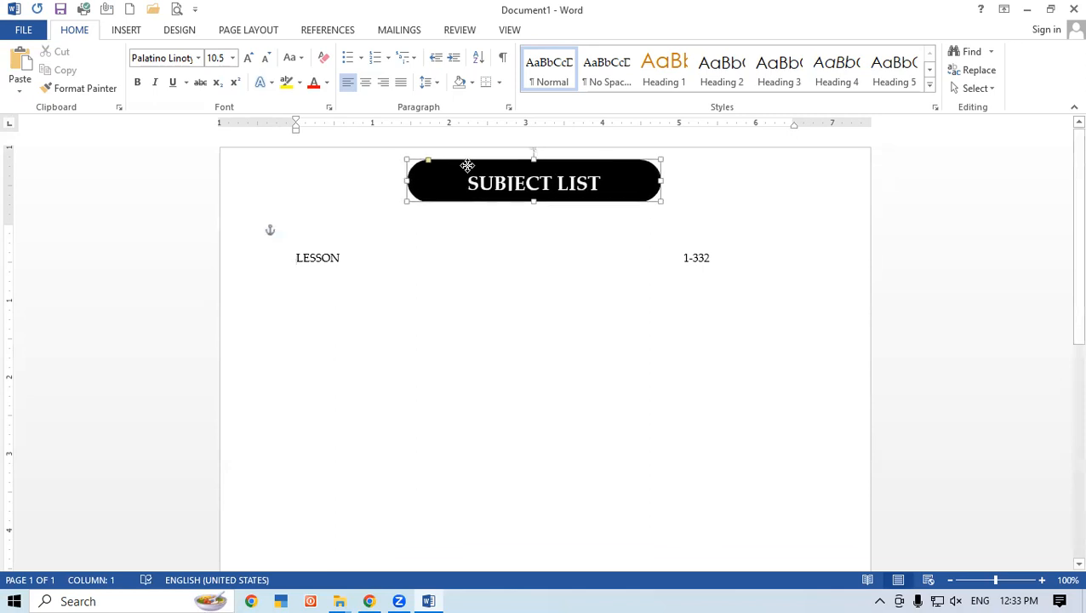
{"action": "left_click", "coordinate": [443, 255]}
Step: Set the LESSON line to 12 pt and make it bold
{"action": "left_click_drag", "start_coordinate": [290, 252], "coordinate": [807, 265]}
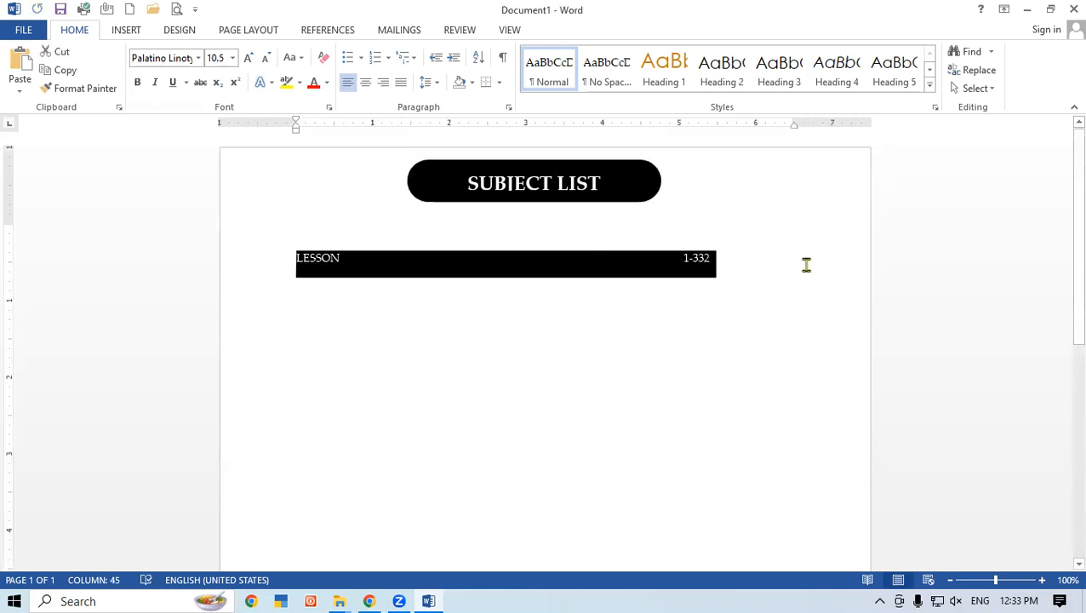
{"action": "left_click", "coordinate": [249, 60]}
{"action": "left_click", "coordinate": [249, 60]}
{"action": "left_click", "coordinate": [248, 60]}
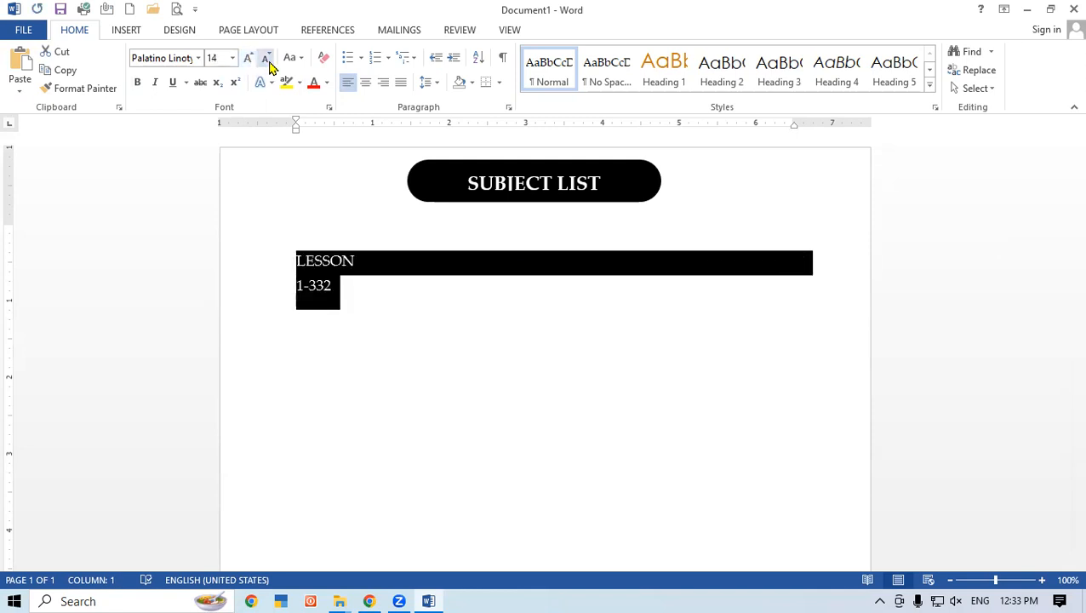
{"action": "left_click", "coordinate": [265, 60]}
{"action": "left_click", "coordinate": [136, 82]}
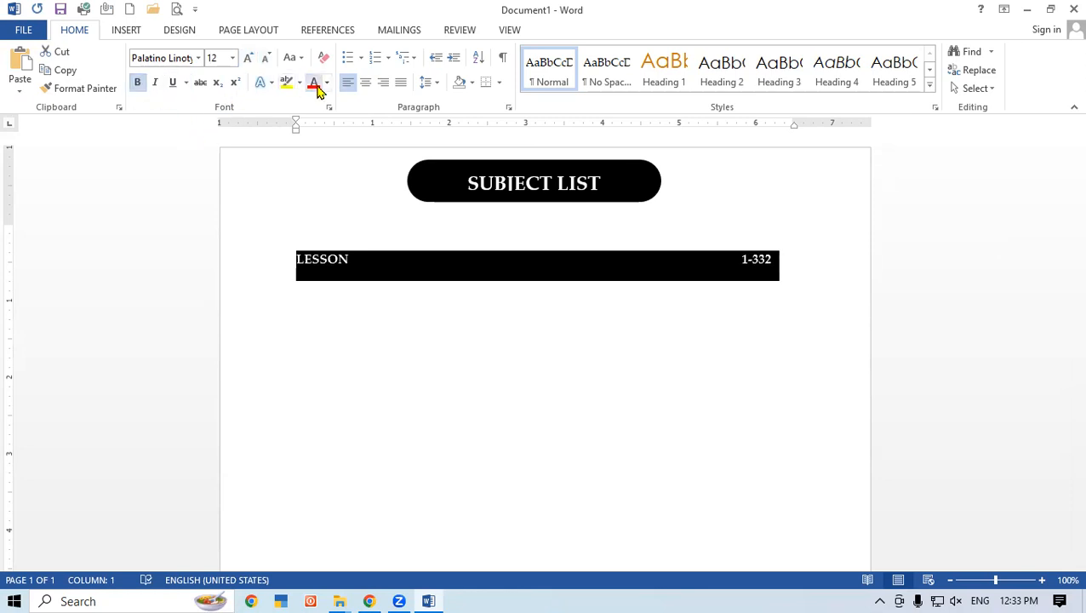
Step: Shorten the gap between "LESSON" and "1-332" by deleting spaces before the number range
{"action": "left_click", "coordinate": [733, 263]}
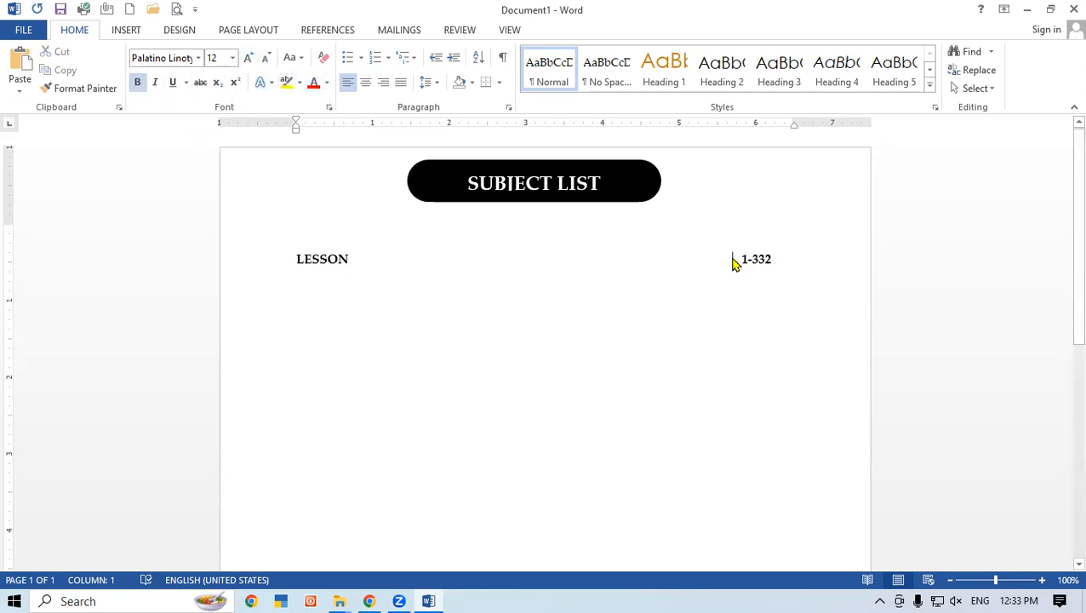
{"action": "key", "text": "BackSpace"}
{"action": "key", "text": "BackSpace"}
{"action": "key", "text": "BackSpace"}
{"action": "key", "text": "BackSpace"}
{"action": "key", "text": "BackSpace"}
{"action": "key", "text": "BackSpace"}
{"action": "key", "text": "BackSpace"}
{"action": "key", "text": "BackSpace"}
{"action": "key", "text": "BackSpace"}
{"action": "key", "text": "BackSpace"}
{"action": "key", "text": "BackSpace"}
{"action": "key", "text": "BackSpace"}
{"action": "key", "text": "BackSpace"}
{"action": "key", "text": "BackSpace"}
{"action": "key", "text": "BackSpace"}
{"action": "key", "text": "BackSpace"}
{"action": "key", "text": "BackSpace"}
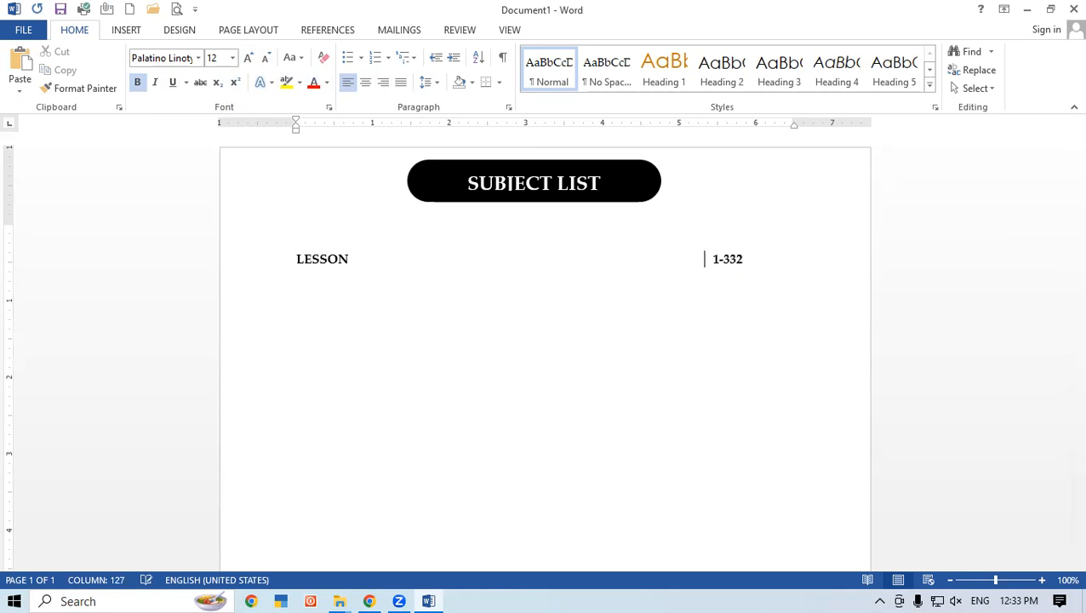
Step: Indent "LESSON" with a tab and remove more spaces before "1-332" so both stay on one line
{"action": "left_click", "coordinate": [298, 258]}
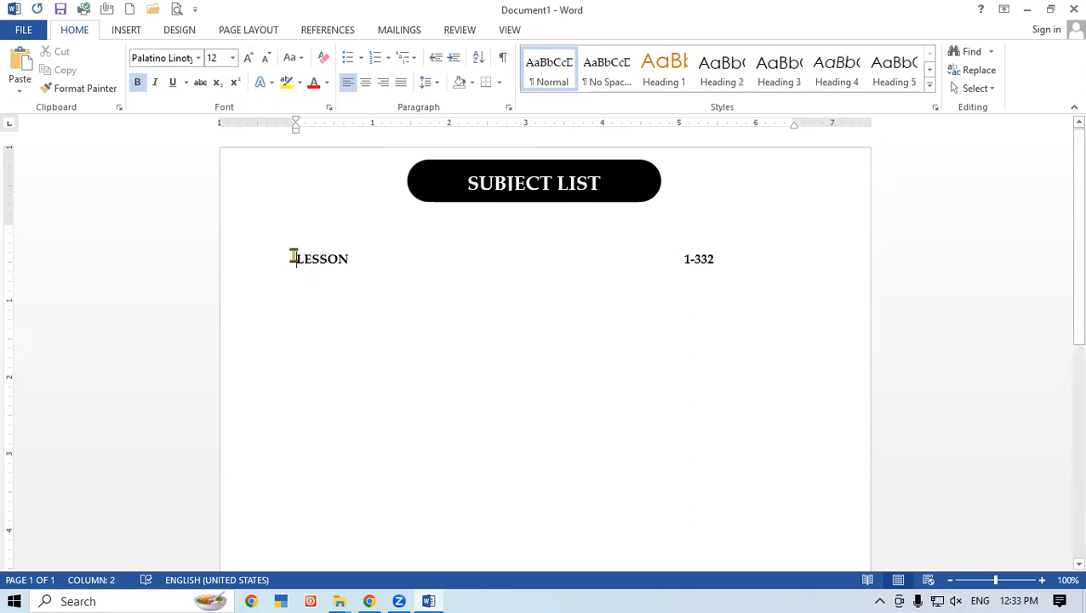
{"action": "key", "text": "Tab"}
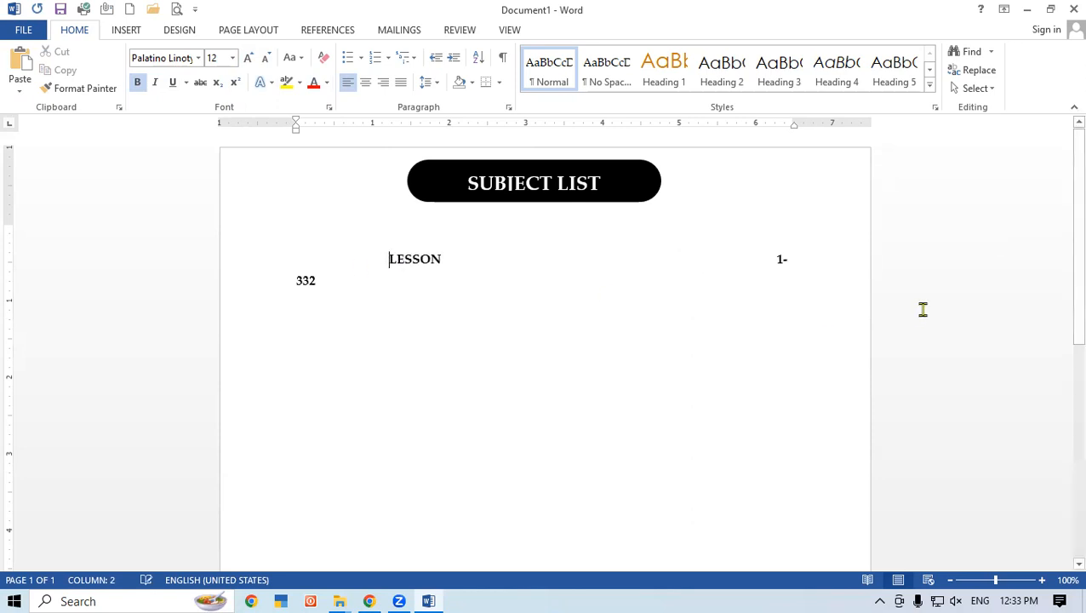
{"action": "left_click", "coordinate": [776, 263]}
{"action": "key", "text": "BackSpace"}
{"action": "key", "text": "BackSpace"}
{"action": "key", "text": "BackSpace"}
{"action": "key", "text": "BackSpace"}
{"action": "key", "text": "BackSpace"}
{"action": "key", "text": "BackSpace"}
{"action": "key", "text": "BackSpace"}
{"action": "key", "text": "BackSpace"}
{"action": "key", "text": "BackSpace"}
{"action": "key", "text": "BackSpace"}
{"action": "key", "text": "BackSpace"}
{"action": "key", "text": "BackSpace"}
{"action": "key", "text": "BackSpace"}
{"action": "key", "text": "BackSpace"}
{"action": "key", "text": "BackSpace"}
{"action": "key", "text": "BackSpace"}
{"action": "key", "text": "BackSpace"}
{"action": "key", "text": "BackSpace"}
{"action": "key", "text": "BackSpace"}
{"action": "key", "text": "BackSpace"}
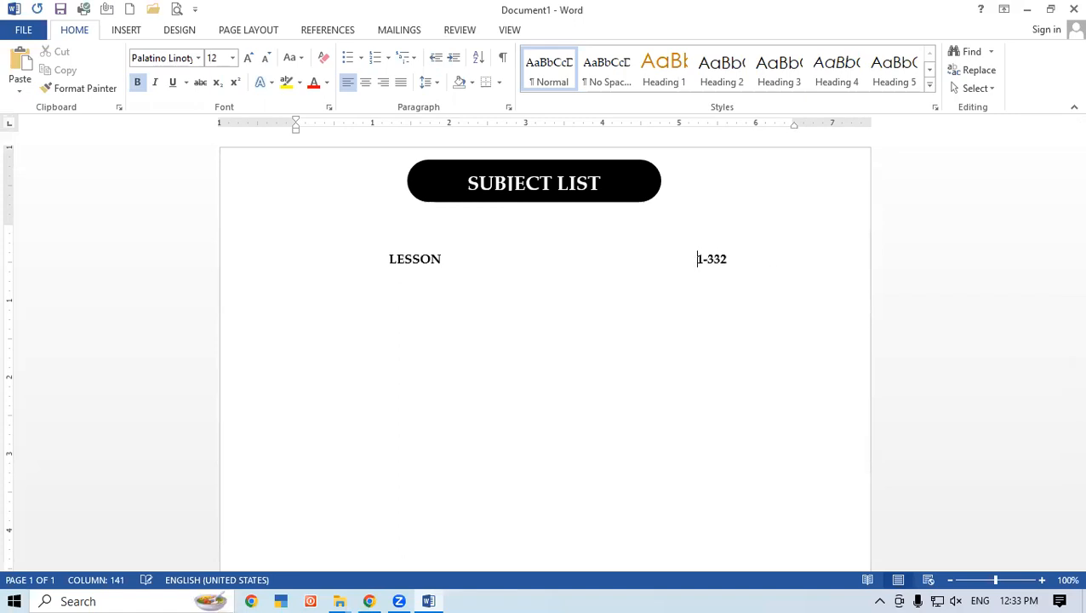
Step: Select the text from "LESSON" to "1-332" and increase its font size to 16 pt
{"action": "left_click_drag", "start_coordinate": [389, 254], "coordinate": [897, 279]}
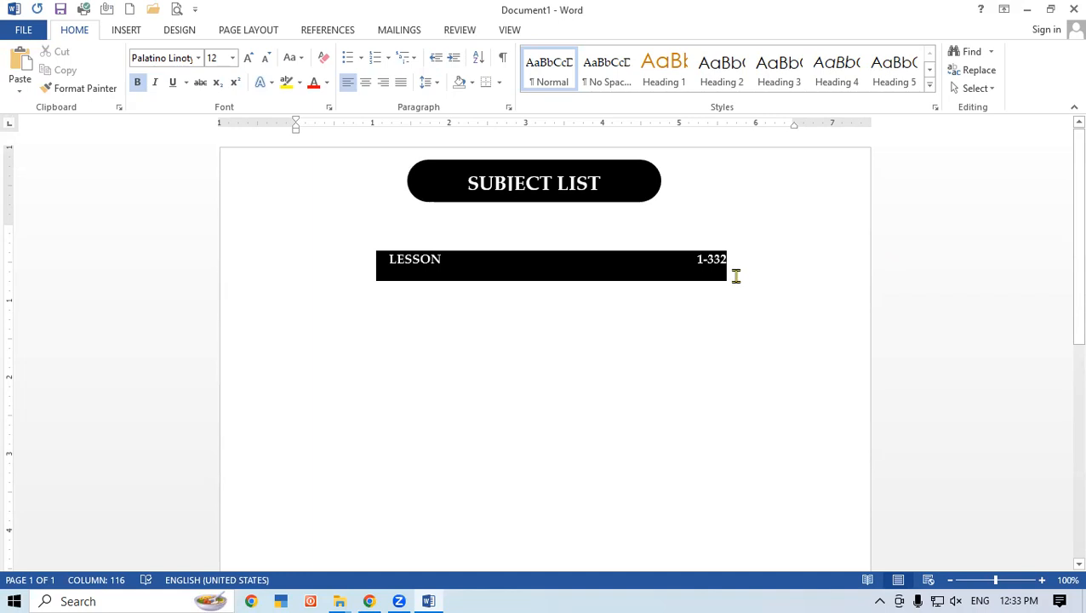
{"action": "left_click", "coordinate": [638, 332]}
{"action": "left_click_drag", "start_coordinate": [732, 254], "coordinate": [494, 268]}
{"action": "left_click", "coordinate": [250, 60]}
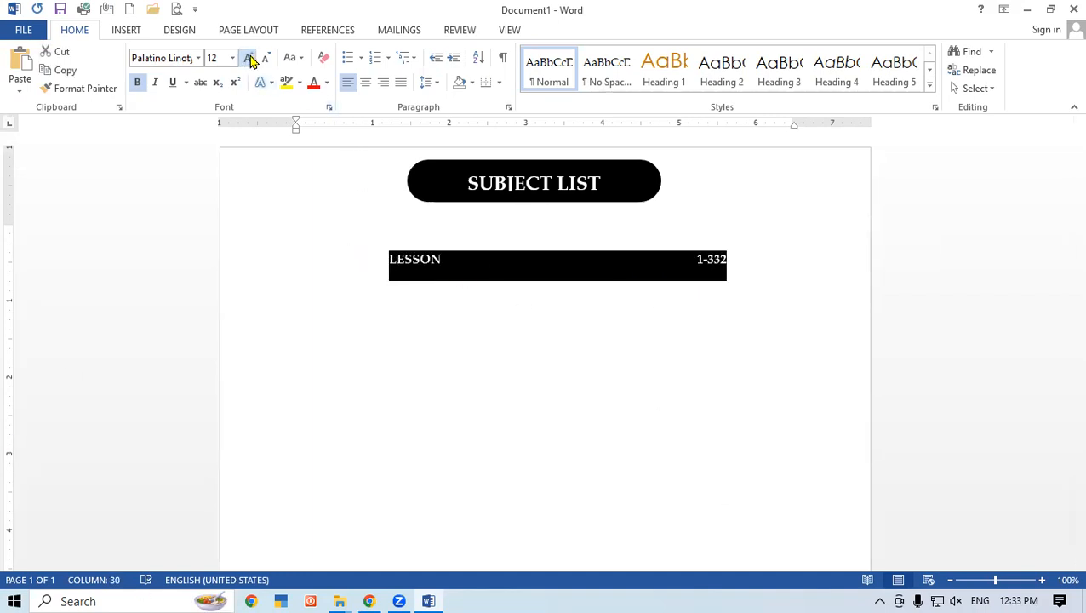
{"action": "left_click", "coordinate": [250, 60]}
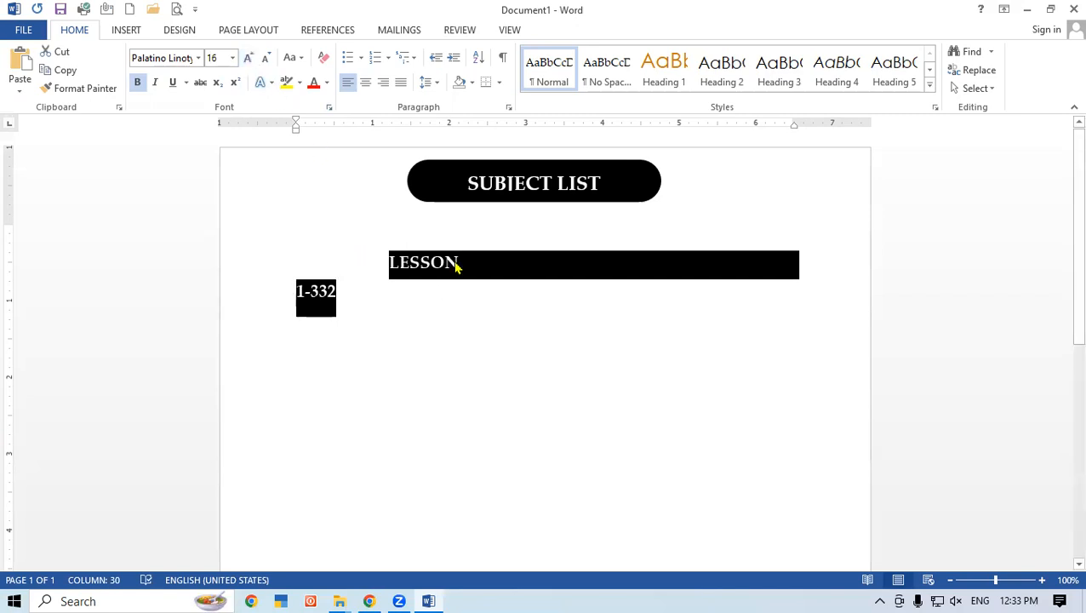
Step: Reduce the indent before "LESSON" so that "1-332" fits back on the same line
{"action": "left_click", "coordinate": [391, 269]}
{"action": "key", "text": "BackSpace"}
{"action": "key", "text": "BackSpace"}
{"action": "key", "text": "BackSpace"}
{"action": "key", "text": "BackSpace"}
{"action": "key", "text": "BackSpace"}
{"action": "key", "text": "BackSpace"}
{"action": "key", "text": "BackSpace"}
{"action": "key", "text": "BackSpace"}
{"action": "key", "text": "BackSpace"}
{"action": "key", "text": "BackSpace"}
{"action": "key", "text": "BackSpace"}
{"action": "key", "text": "BackSpace"}
{"action": "key", "text": "BackSpace"}
{"action": "key", "text": "BackSpace"}
{"action": "key", "text": "BackSpace"}
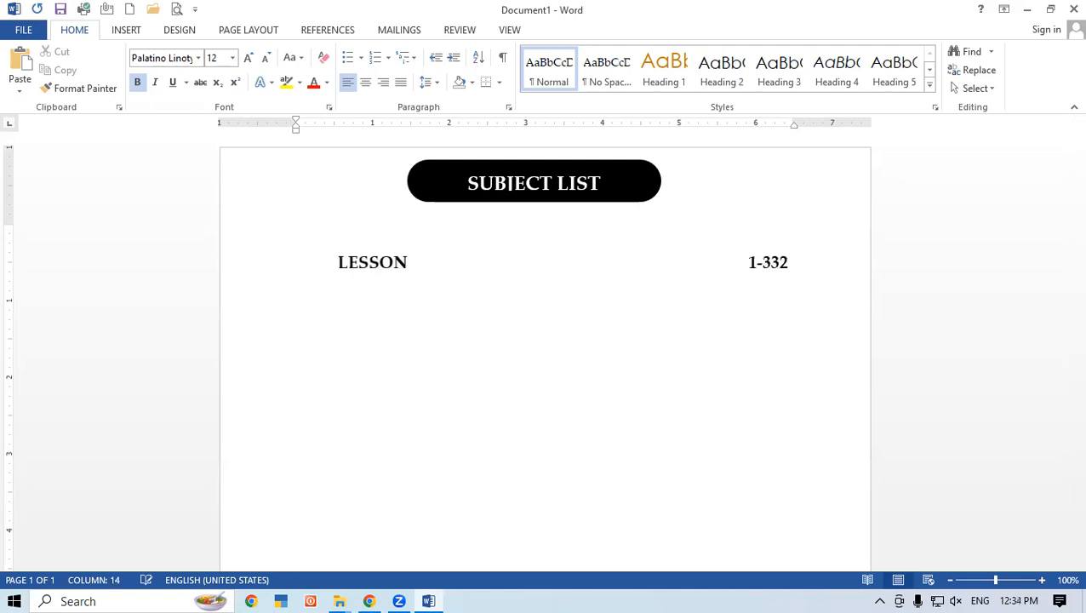
Step: Highlight the line from "LESSON" to "1-332" in light gray and move the SUBJECT LIST banner slightly down and right, closer above it
{"action": "left_click_drag", "start_coordinate": [337, 257], "coordinate": [800, 255]}
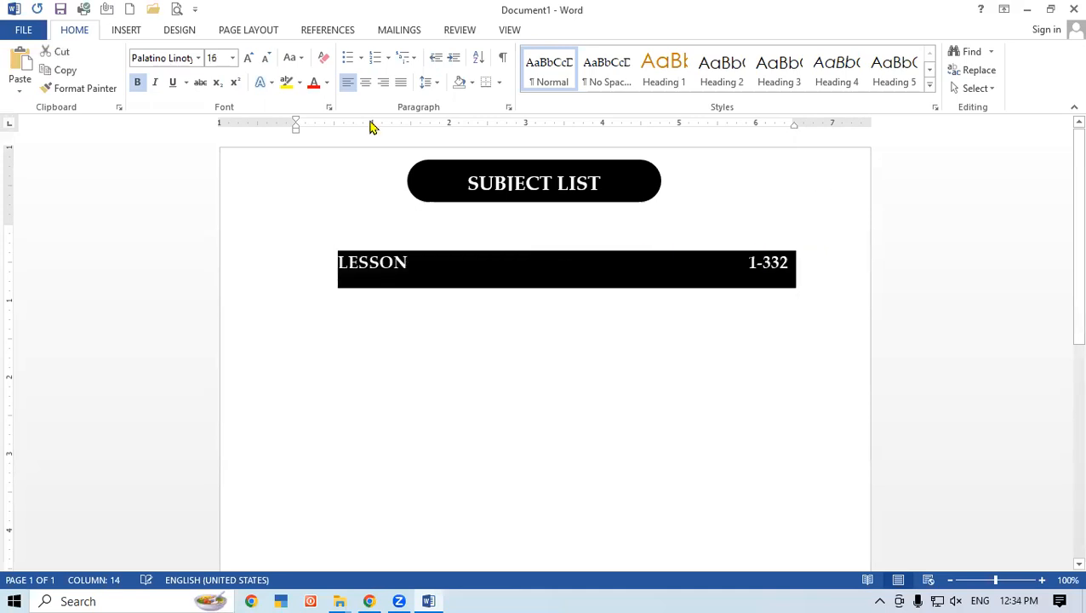
{"action": "left_click", "coordinate": [300, 82]}
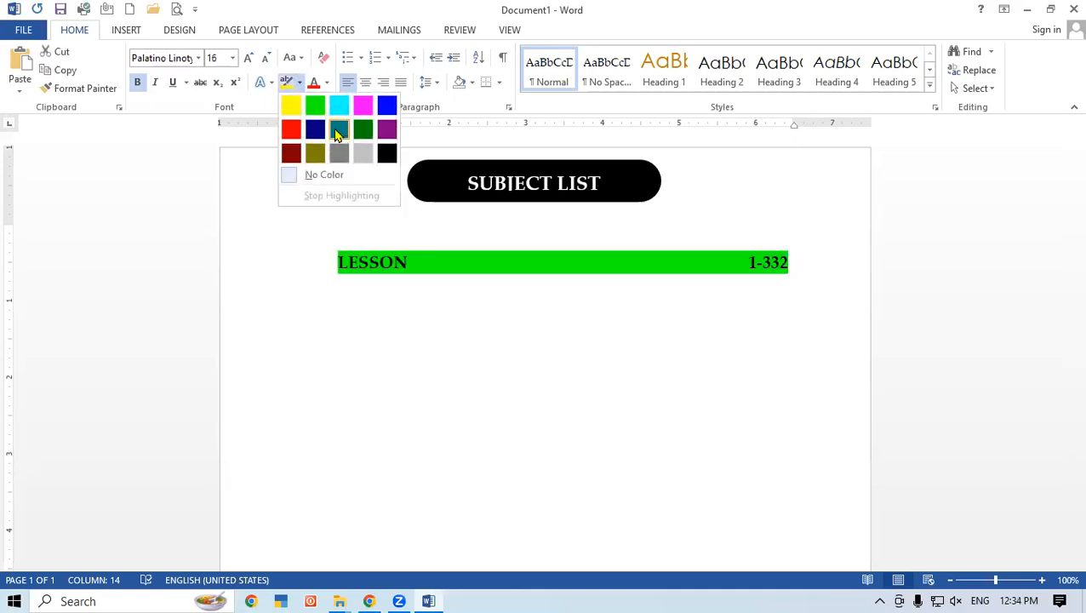
{"action": "left_click", "coordinate": [600, 387]}
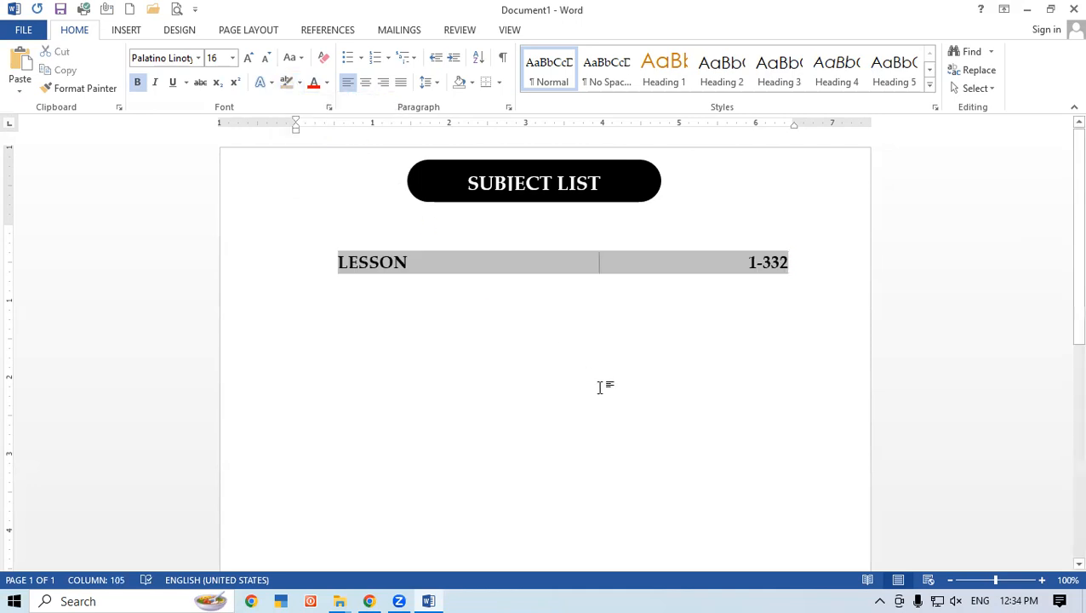
{"action": "left_click", "coordinate": [832, 271]}
{"action": "key", "text": "Down"}
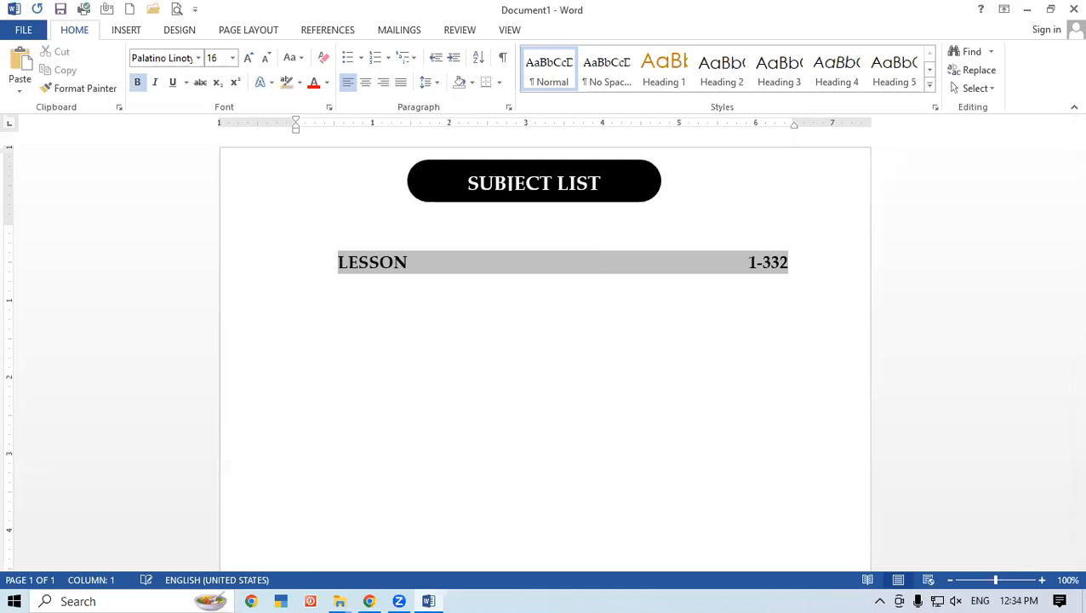
{"action": "left_click_drag", "start_coordinate": [645, 201], "coordinate": [666, 223]}
Step: Set the font size to 20 pt on the empty line below the LESSON heading
{"action": "left_click", "coordinate": [302, 315]}
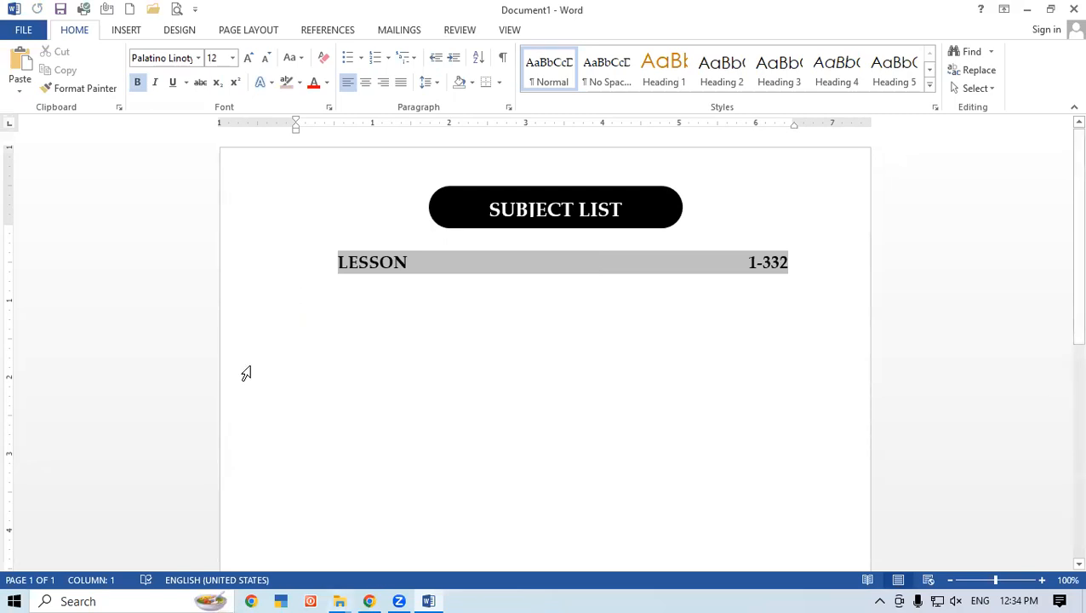
{"action": "left_click", "coordinate": [249, 59]}
{"action": "left_click", "coordinate": [249, 59]}
{"action": "left_click", "coordinate": [249, 58]}
{"action": "left_click", "coordinate": [250, 59]}
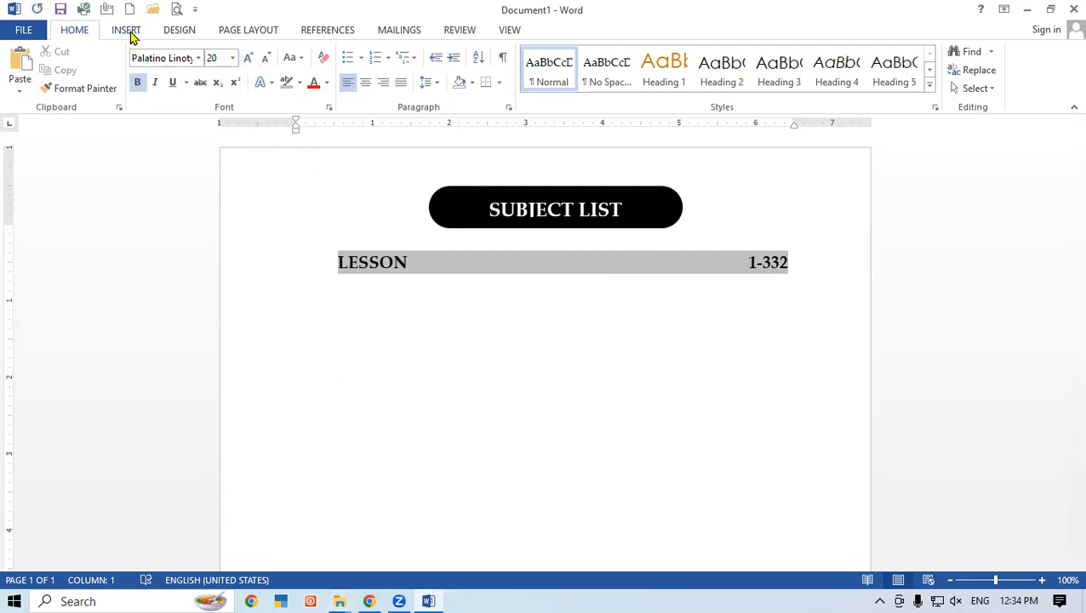
Step: Start a multilevel list in the 1., 1.1., 1.1.1. numbering format on the empty line
{"action": "left_click", "coordinate": [409, 62]}
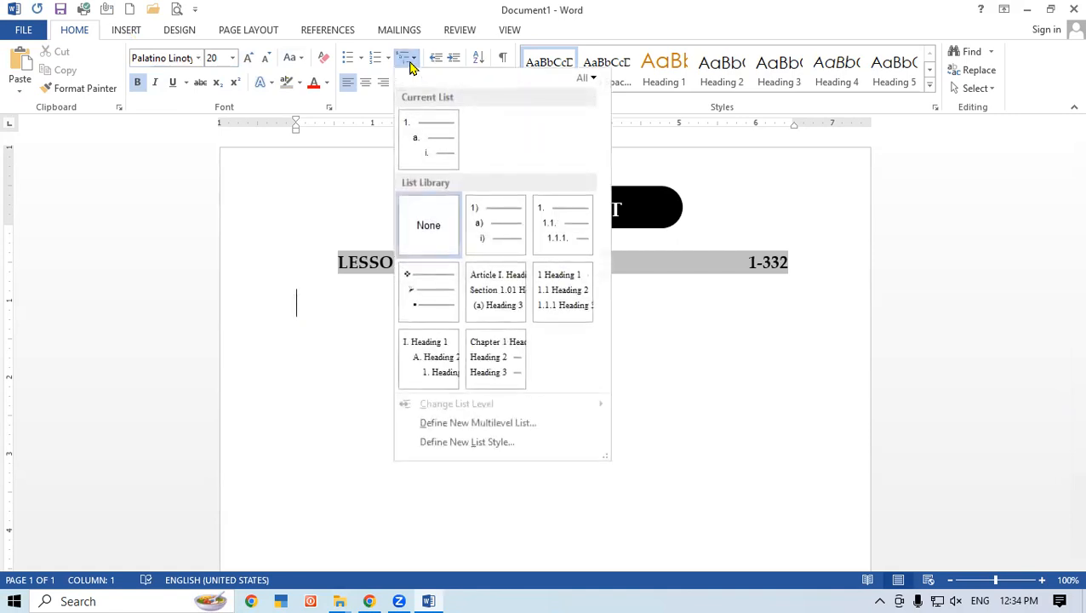
{"action": "mouse_move", "coordinate": [551, 215]}
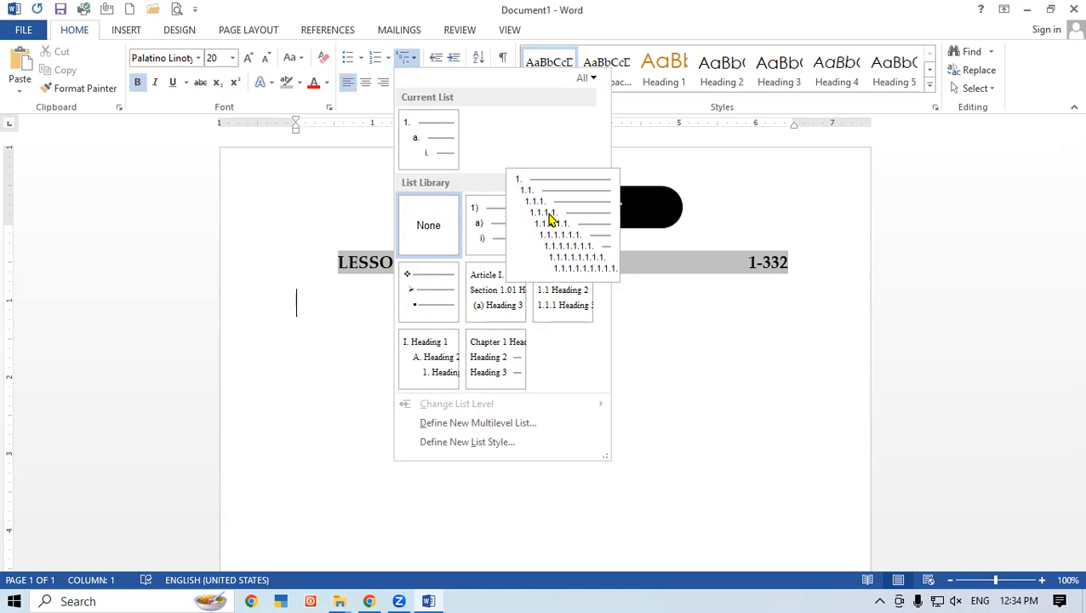
{"action": "mouse_move", "coordinate": [497, 211]}
{"action": "left_click", "coordinate": [552, 225]}
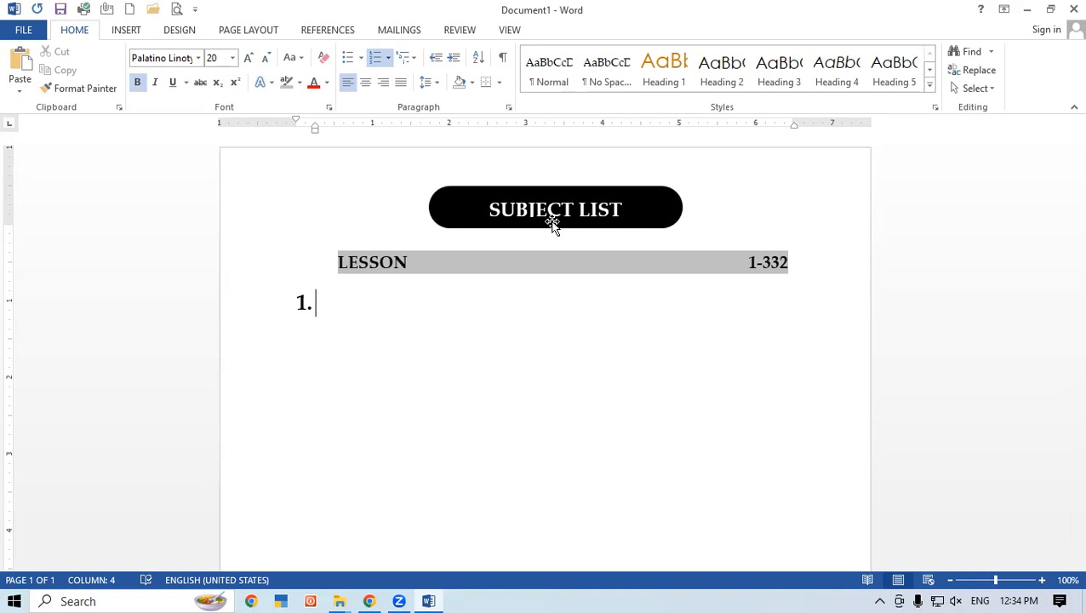
Step: Enter "Introduction of Computer" as the first list item and start a second item
{"action": "type", "text": "Introducti"}
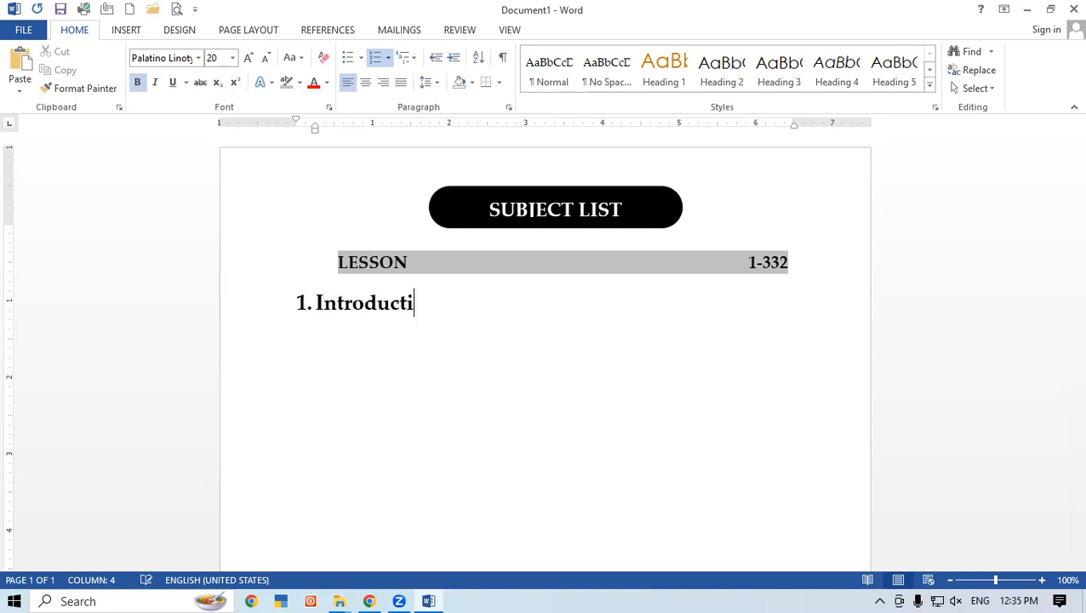
{"action": "type", "text": "on of Compy"}
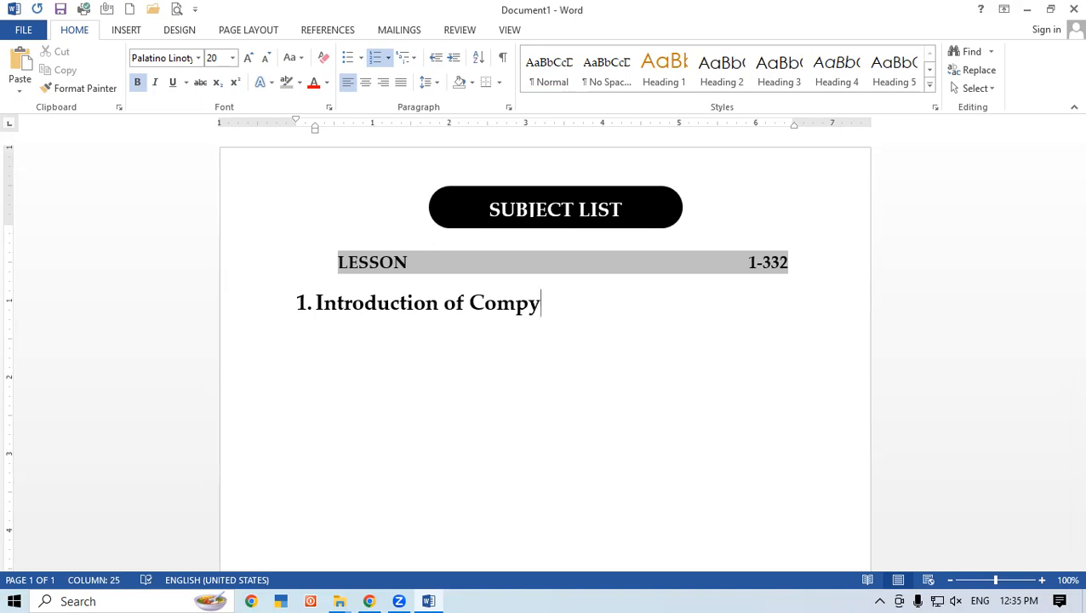
{"action": "key", "text": "BackSpace"}
{"action": "type", "text": "uter?"}
{"action": "key", "text": "BackSpace"}
{"action": "key", "text": "Return"}
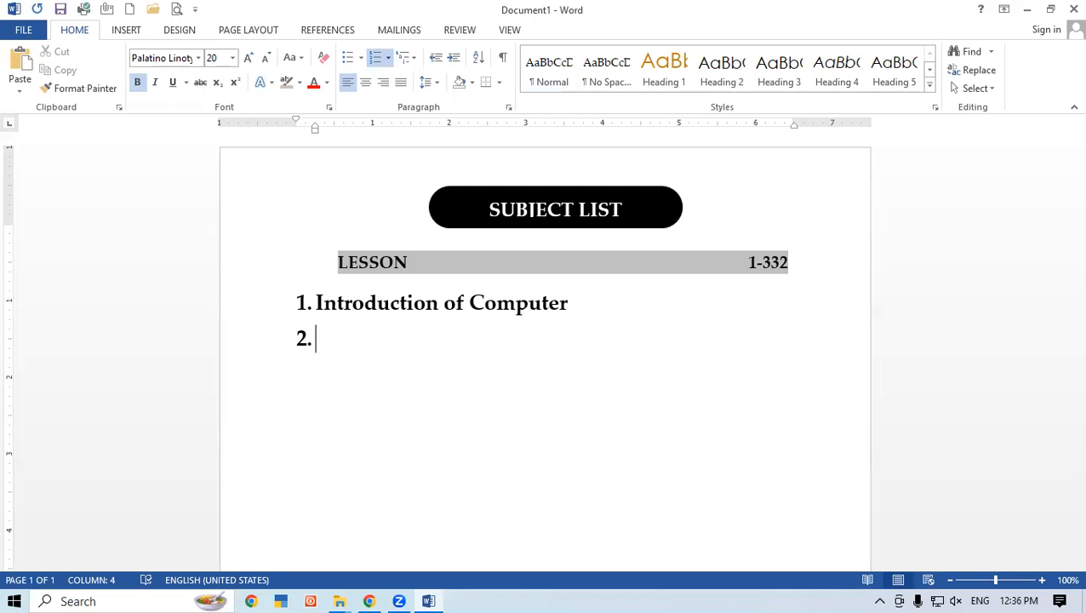
Step: Enter "Introduction to Operating System" as item 2 and "LibreOffice Writer" as item 3
{"action": "type", "text": "Introduction to Operating System"}
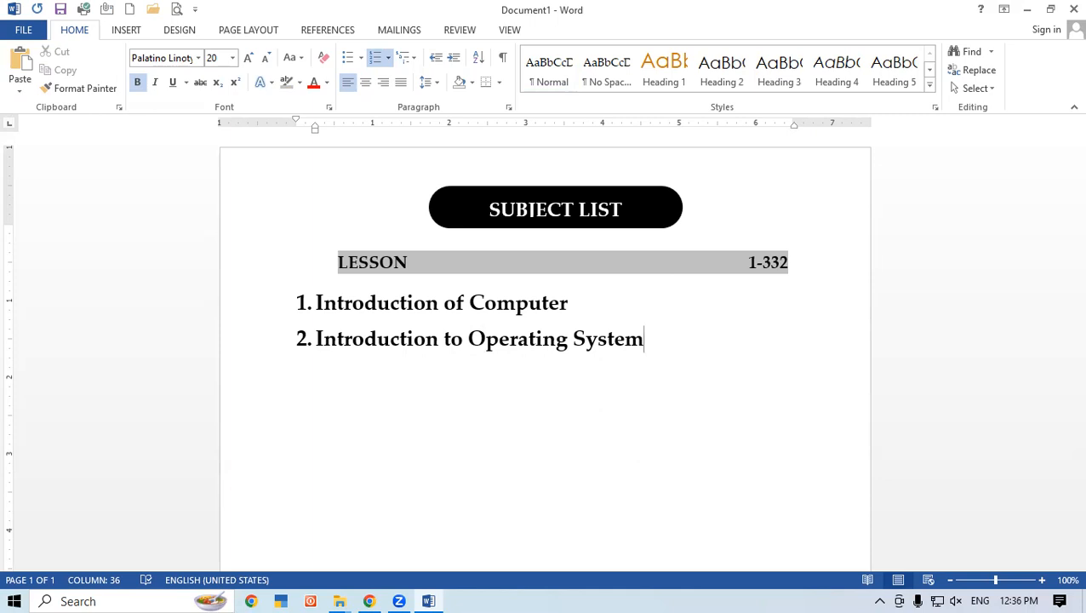
{"action": "key", "text": "Return"}
{"action": "type", "text": "Libre"}
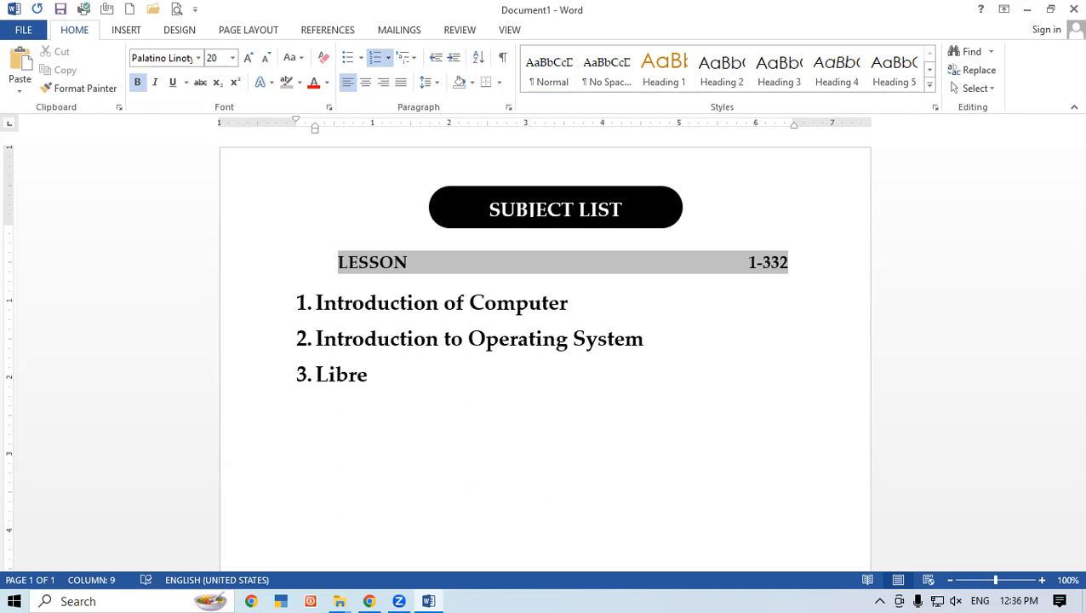
{"action": "type", "text": "Office "}
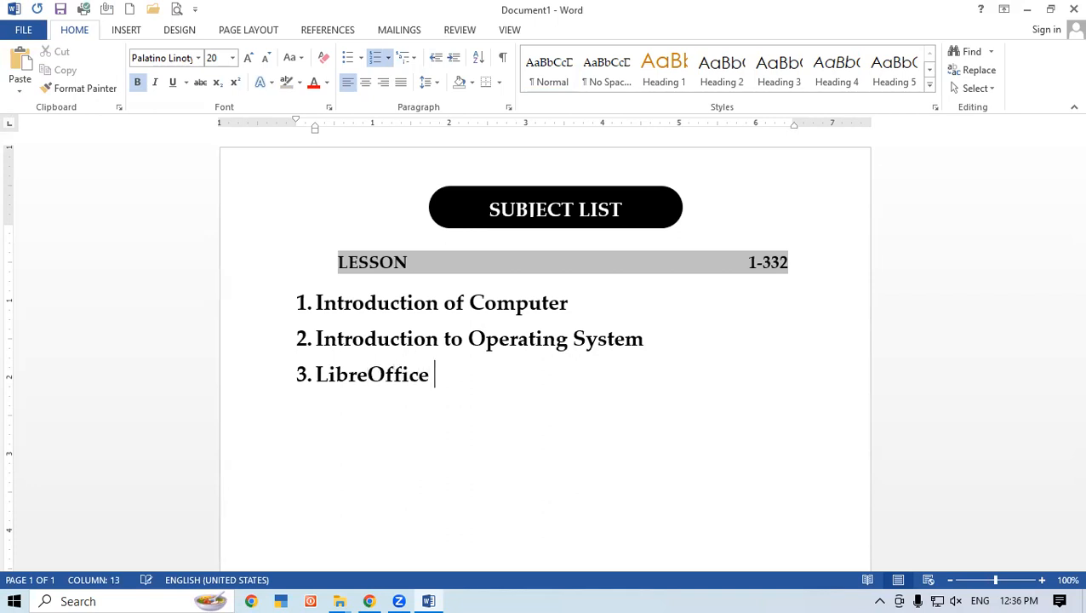
{"action": "type", "text": "Writer"}
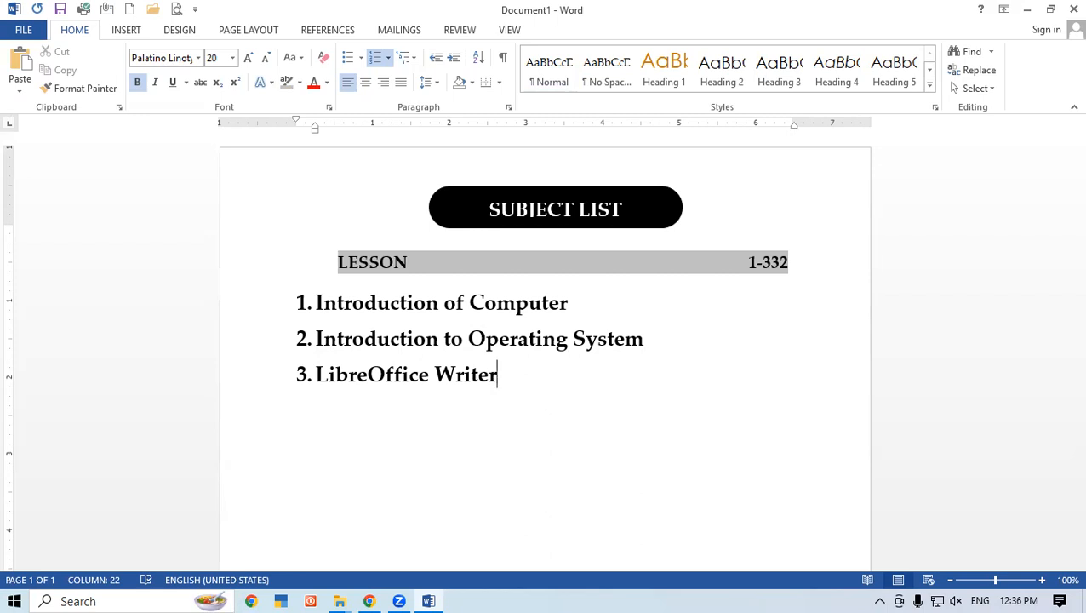
Step: Insert sub-item 1.1 "Objectives" under "Introduction of Computer" and start the following sub-item
{"action": "left_click", "coordinate": [633, 291]}
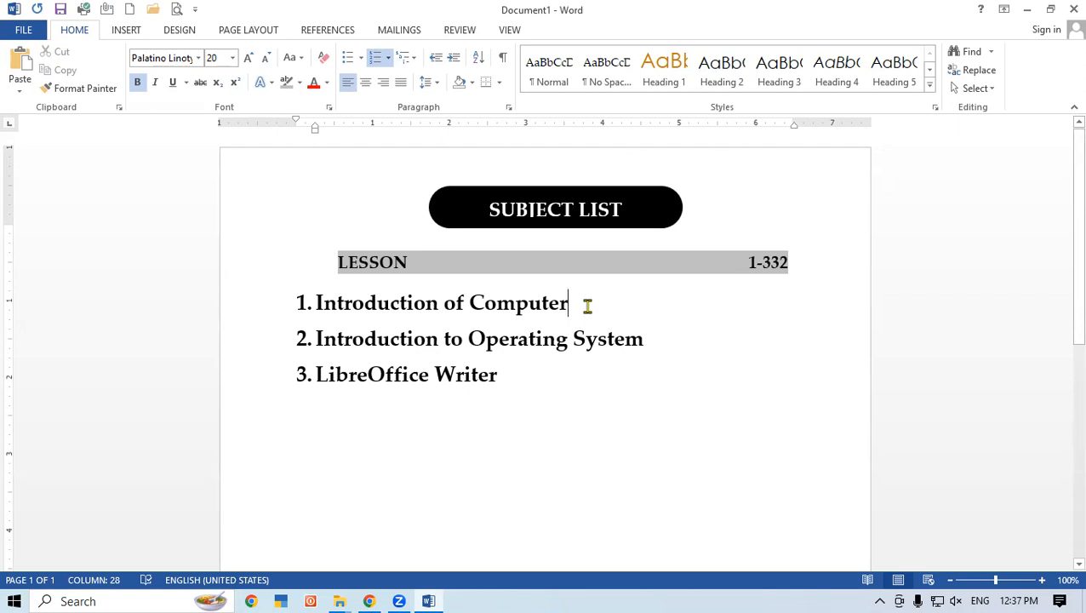
{"action": "key", "text": "Return"}
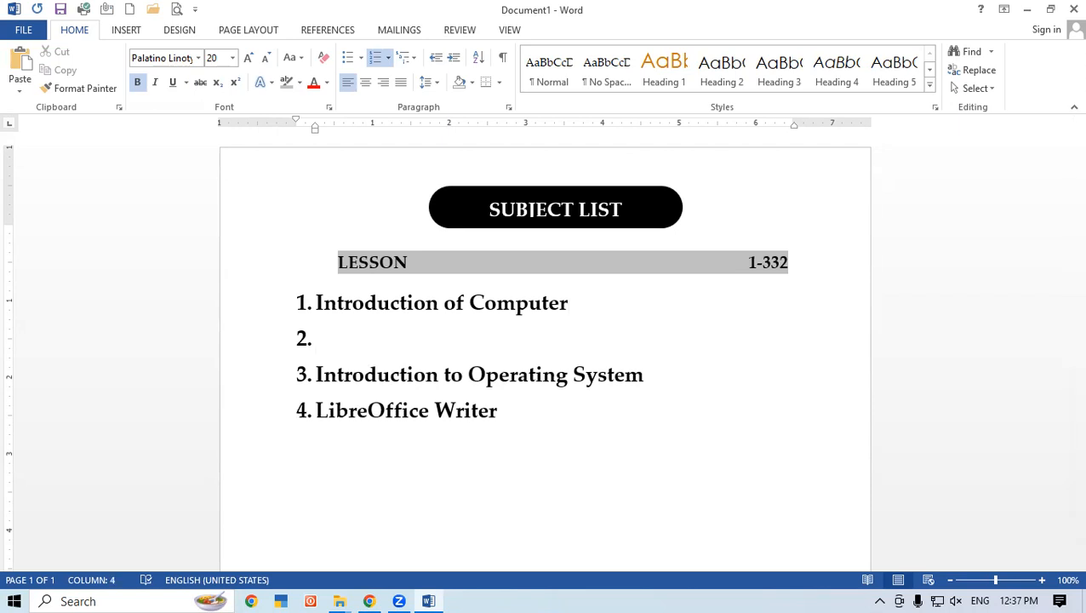
{"action": "key", "text": "Tab"}
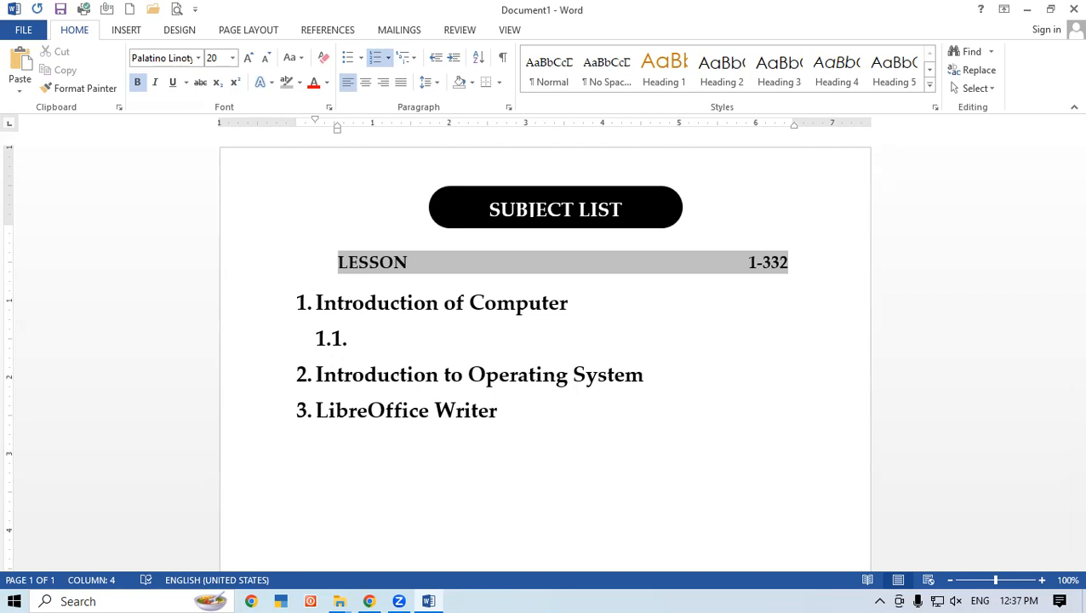
{"action": "type", "text": "Objectiv"}
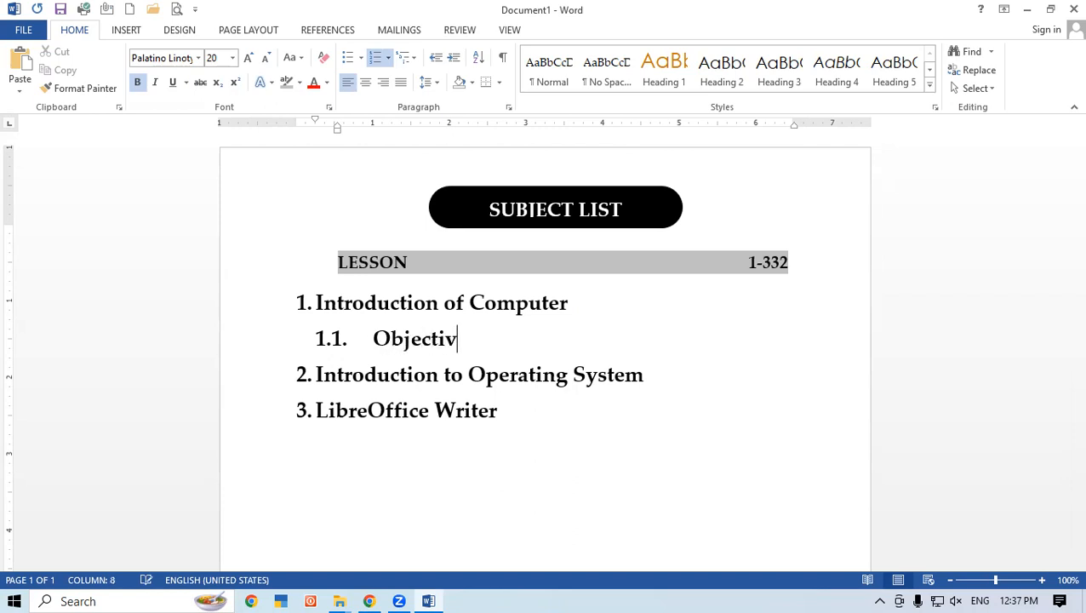
{"action": "type", "text": "es"}
{"action": "key", "text": "Return"}
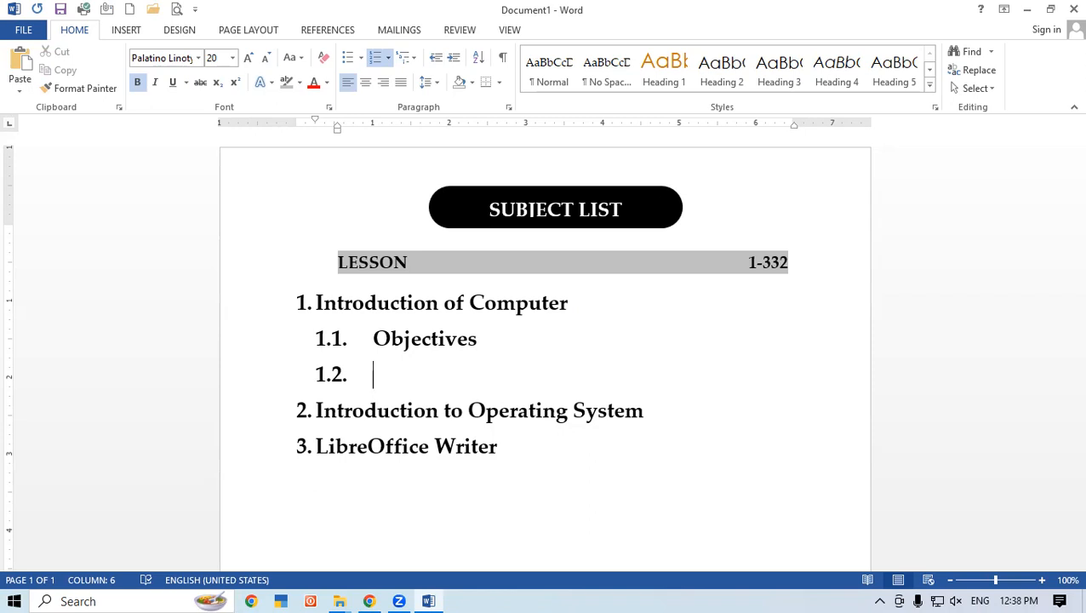
Step: Enter "Computer and Latest IT Gadgets" as sub-item 1.2
{"action": "type", "text": "Compuuuuuuu"}
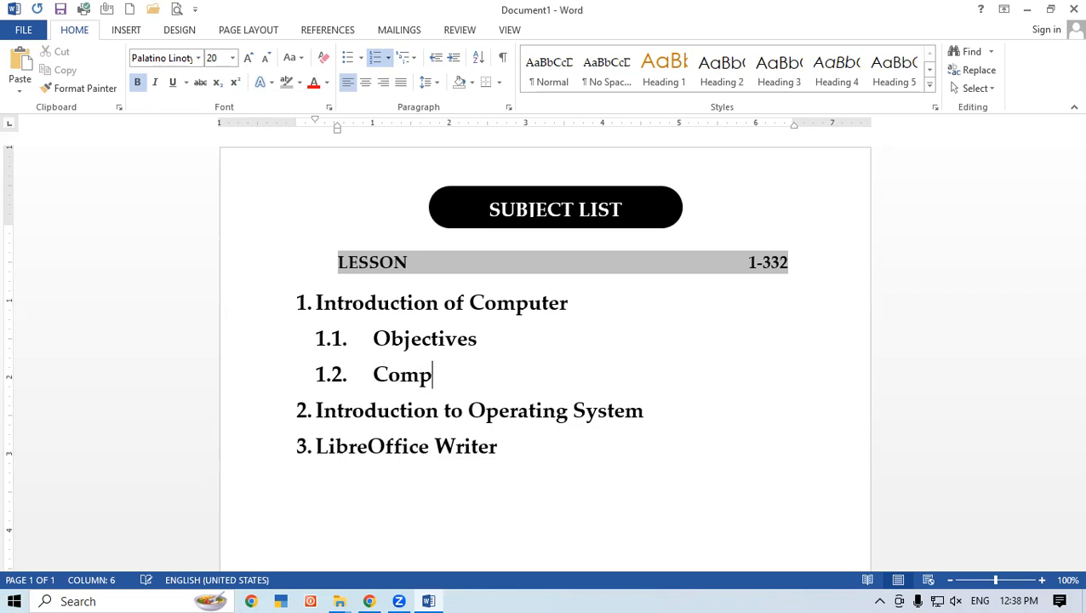
{"action": "key", "text": "BackSpace"}
{"action": "key", "text": "BackSpace"}
{"action": "key", "text": "BackSpace"}
{"action": "key", "text": "BackSpace"}
{"action": "key", "text": "BackSpace"}
{"action": "key", "text": "BackSpace"}
{"action": "key", "text": "BackSpace"}
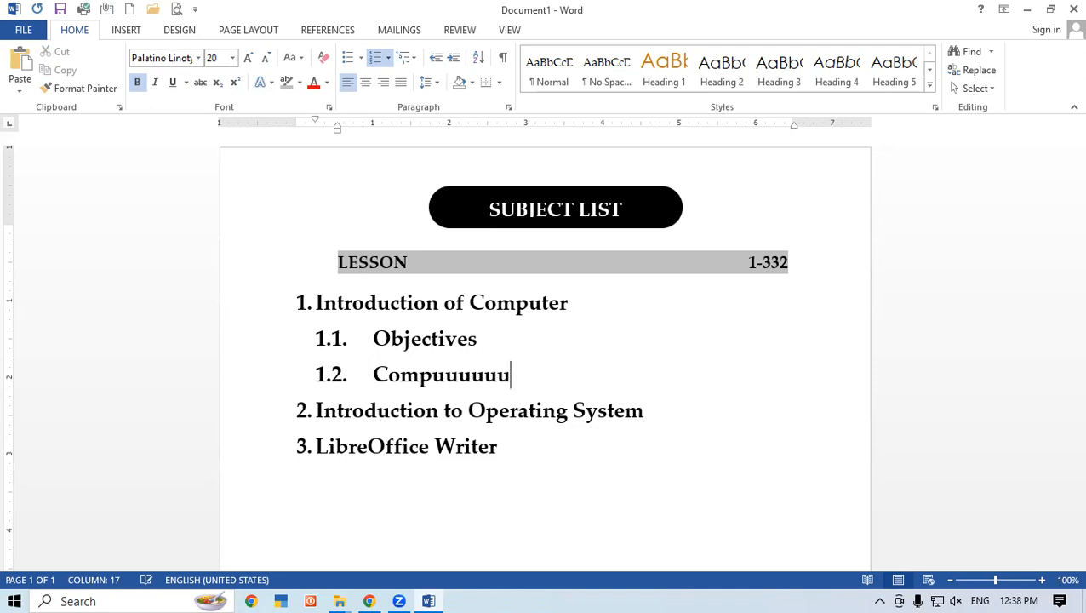
{"action": "type", "text": "uter"}
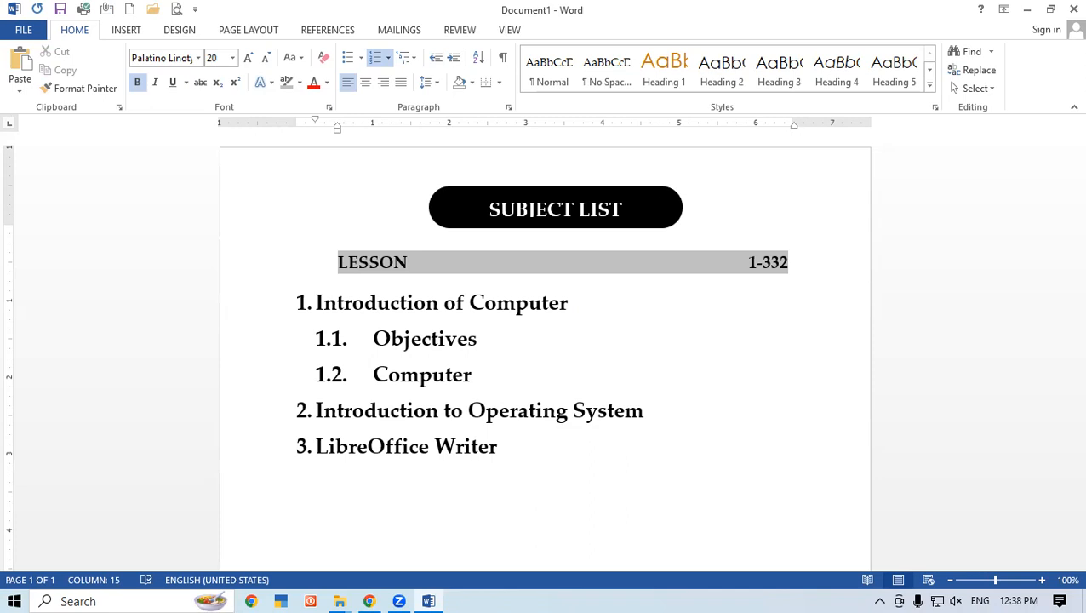
{"action": "type", "text": " and Latest "}
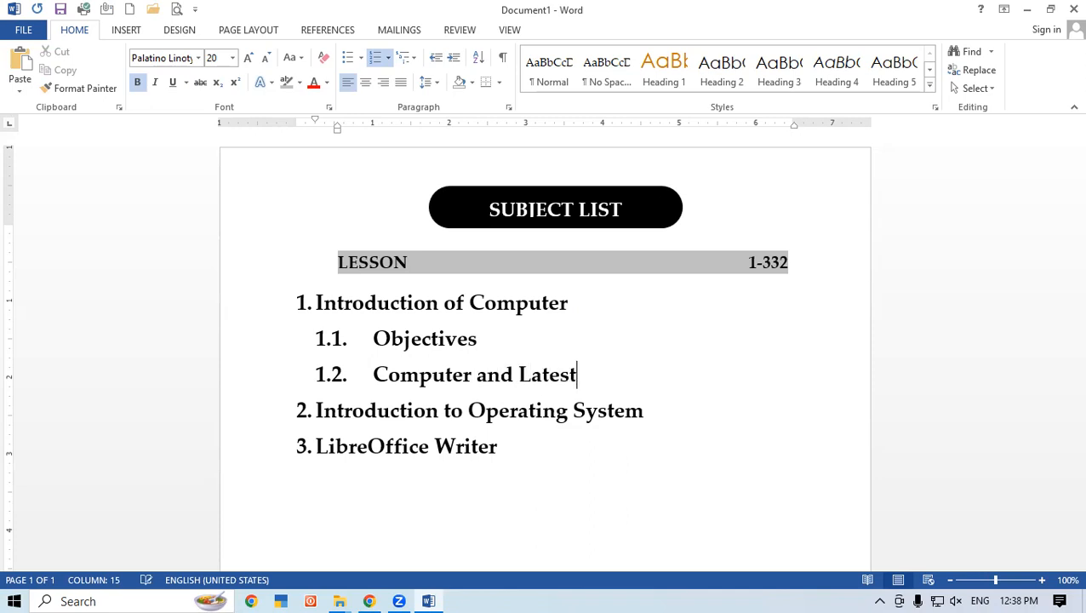
{"action": "type", "text": "IT Gad"}
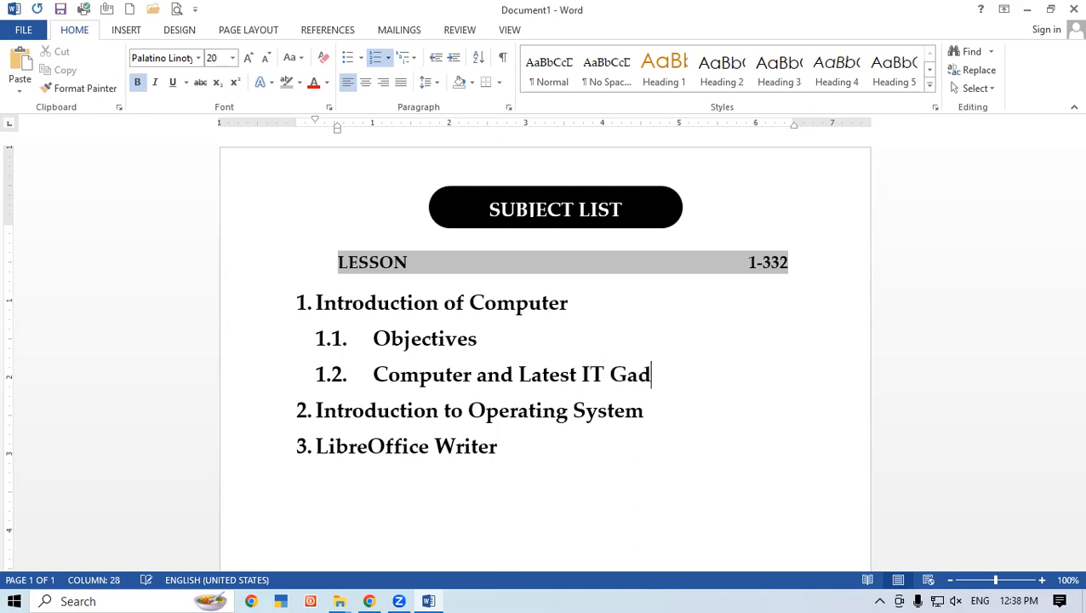
{"action": "type", "text": "gets"}
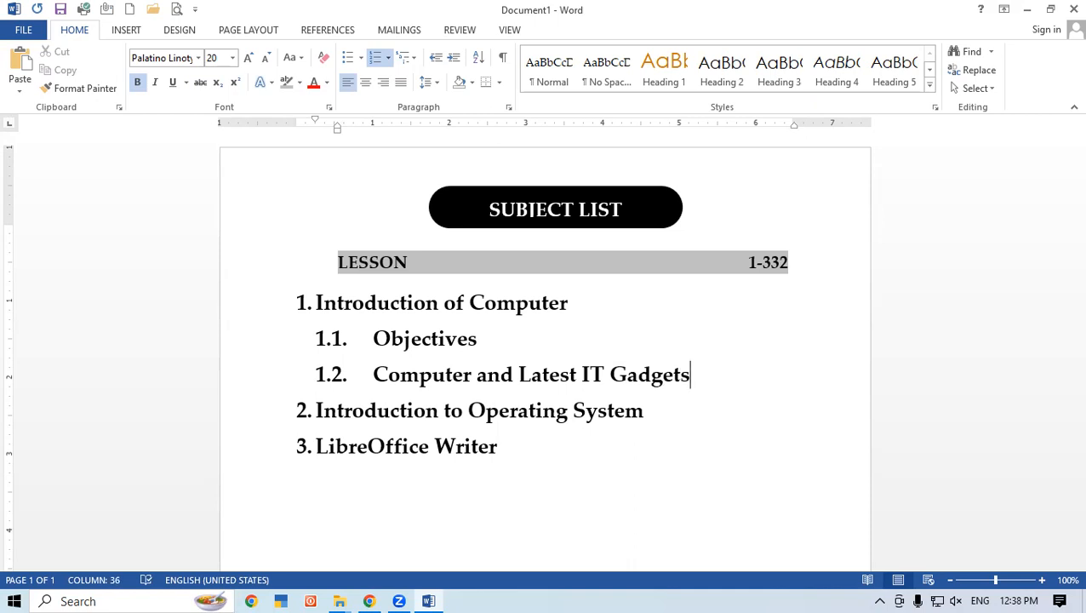
Step: Add sub-items 1.3 "Basic of Hardware and Software" and 1.4 "Programming Languages", and start an empty sub-item 1.5
{"action": "key", "text": "Return"}
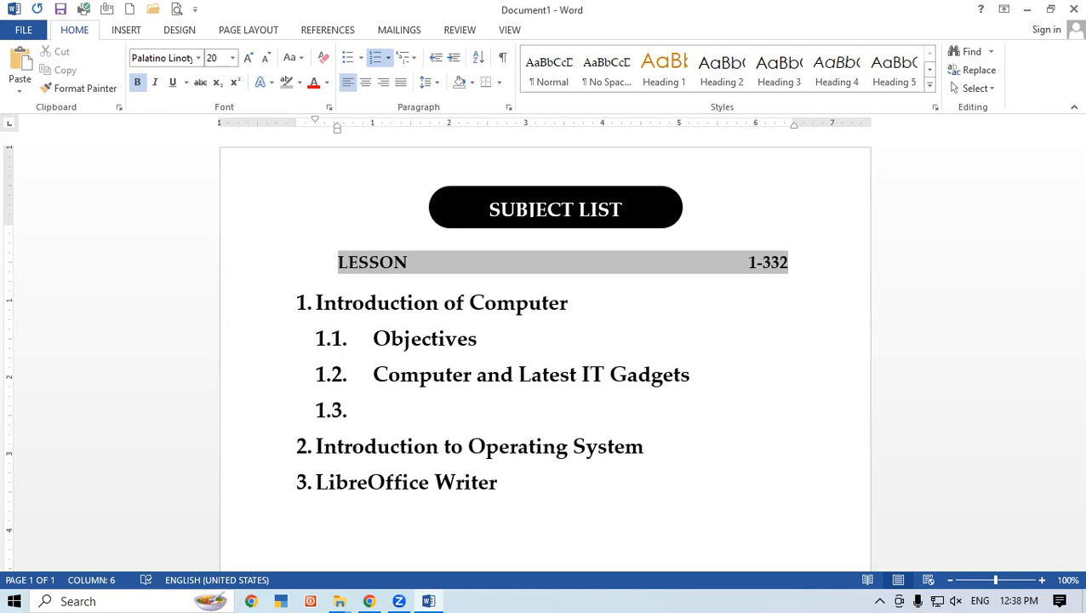
{"action": "type", "text": "Basic of Hardware and Software"}
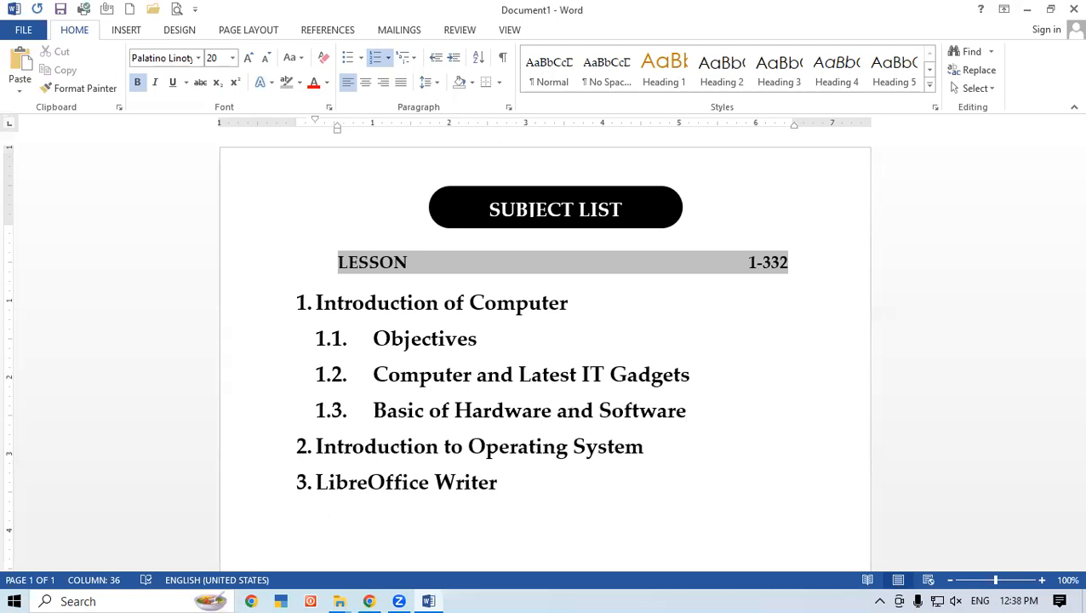
{"action": "key", "text": "Return"}
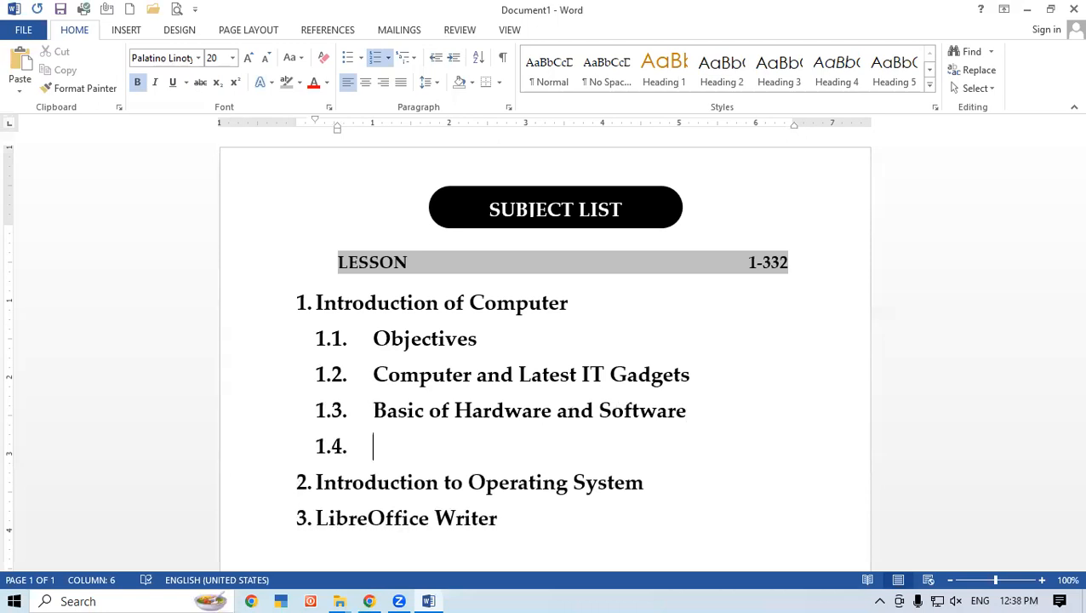
{"action": "type", "text": "Programming Language"}
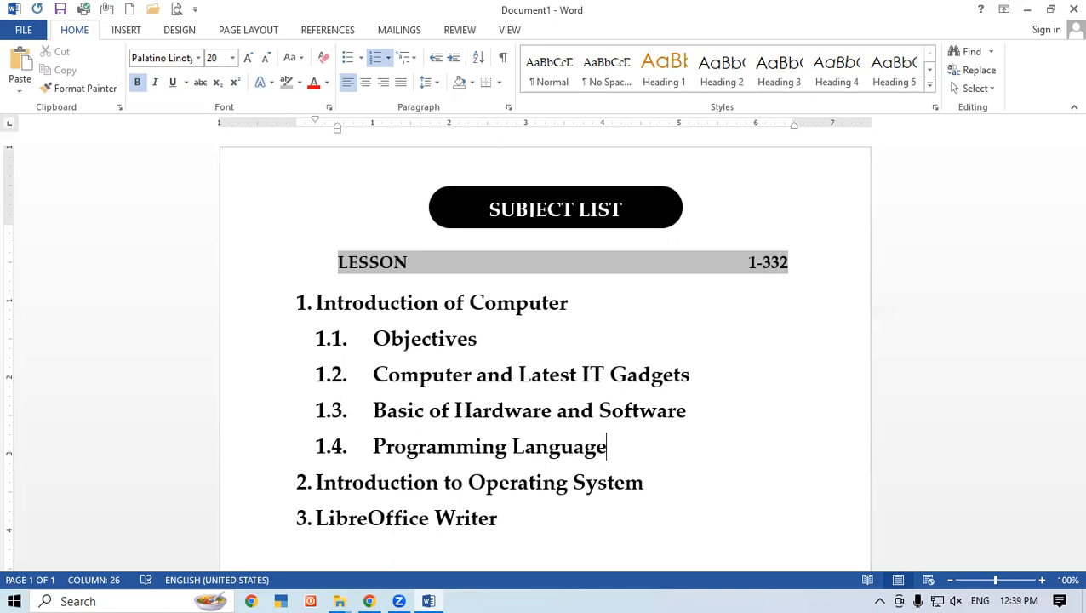
{"action": "key", "text": "Return"}
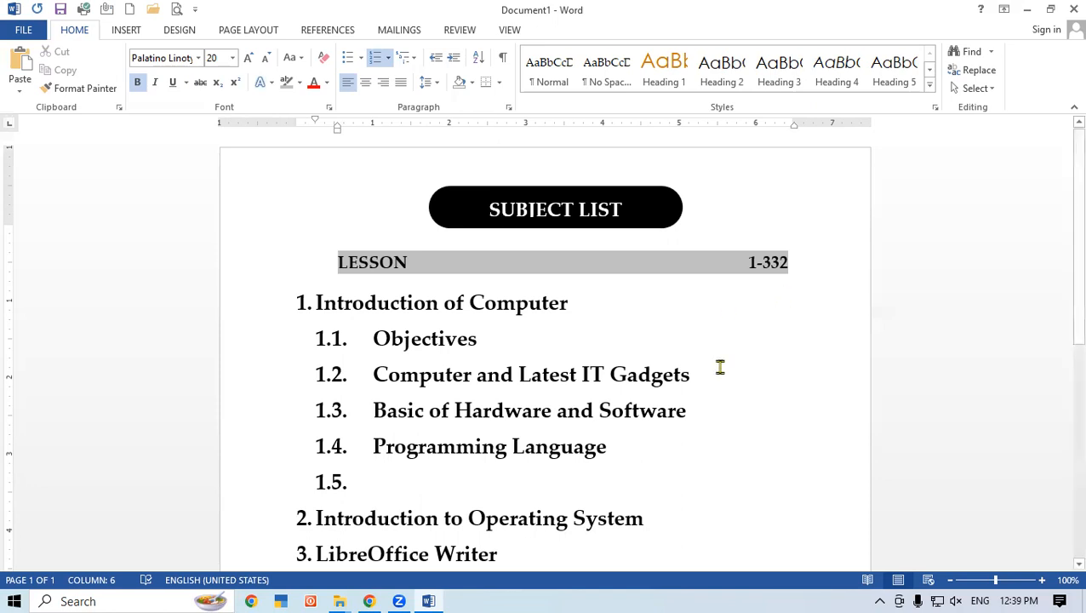
{"action": "left_click", "coordinate": [619, 458]}
{"action": "type", "text": "s"}
Step: Enter "Representation of Data and Instructions" as sub-item 1.5
{"action": "left_click", "coordinate": [435, 482]}
{"action": "type", "text": "Re"}
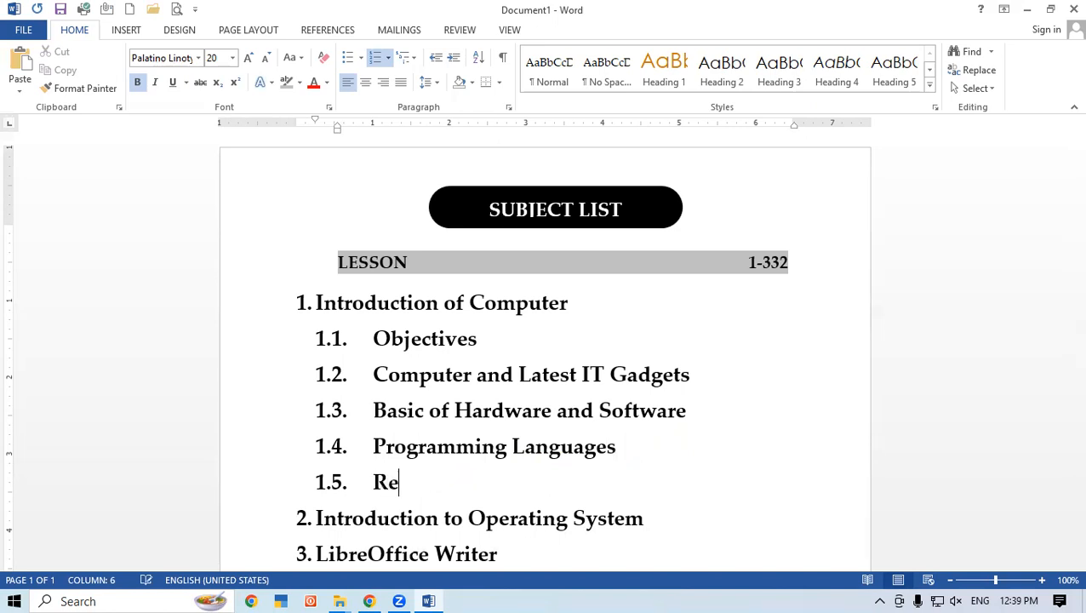
{"action": "type", "text": "prese"}
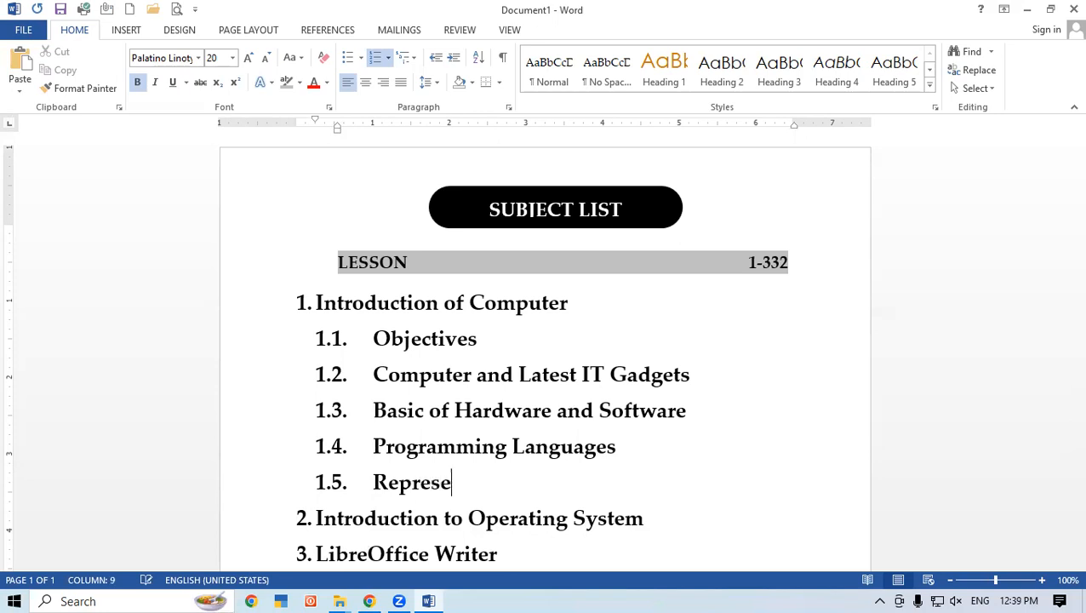
{"action": "type", "text": "ntation"}
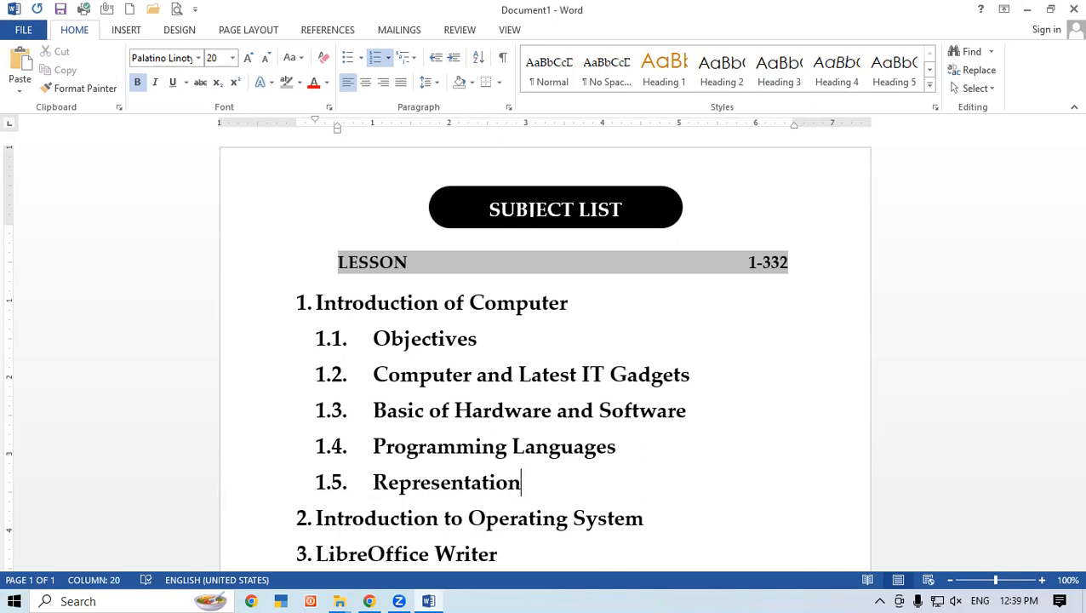
{"action": "type", "text": " of Data and Instructions"}
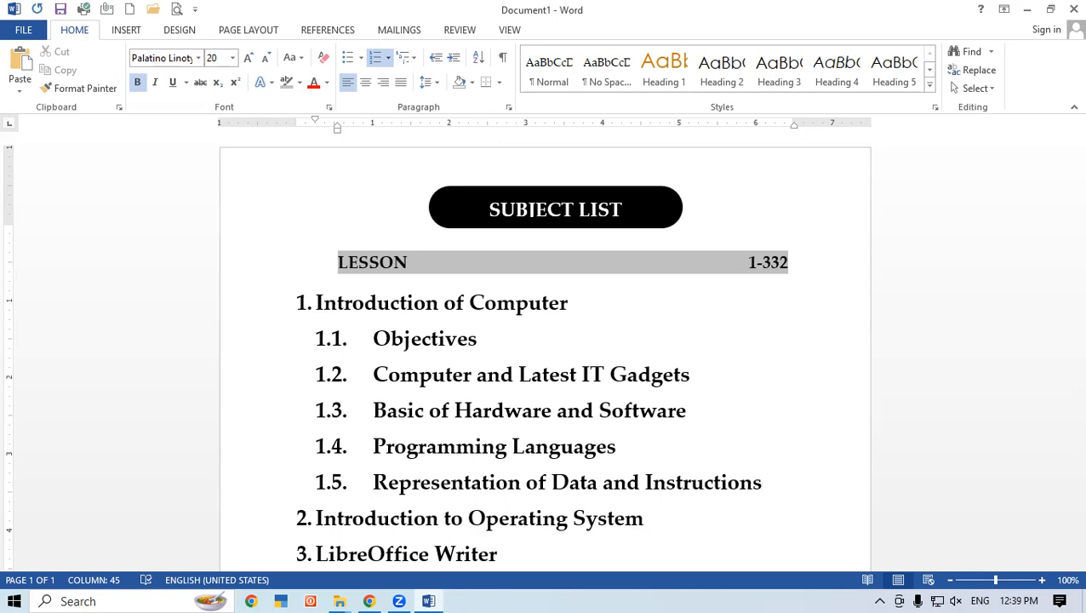
Step: Add third-level items 1.1.1 "Objectives" and 1.1.2 "Limitations" under sub-item 1.1 "Objectives"
{"action": "scroll", "coordinate": [438, 500], "scroll_direction": "down", "scroll_amount": 1}
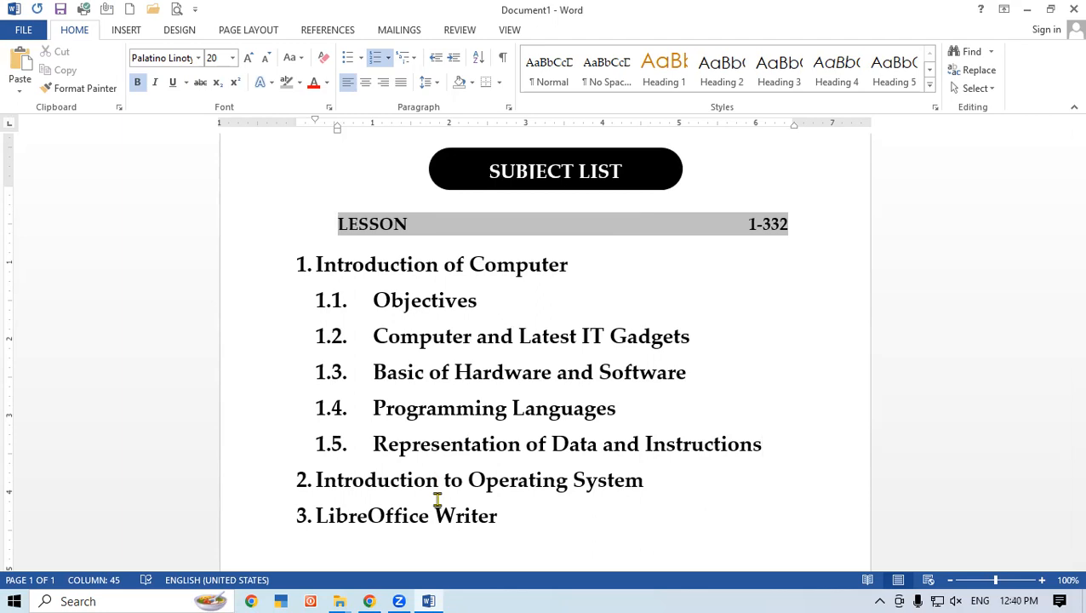
{"action": "left_click", "coordinate": [502, 296]}
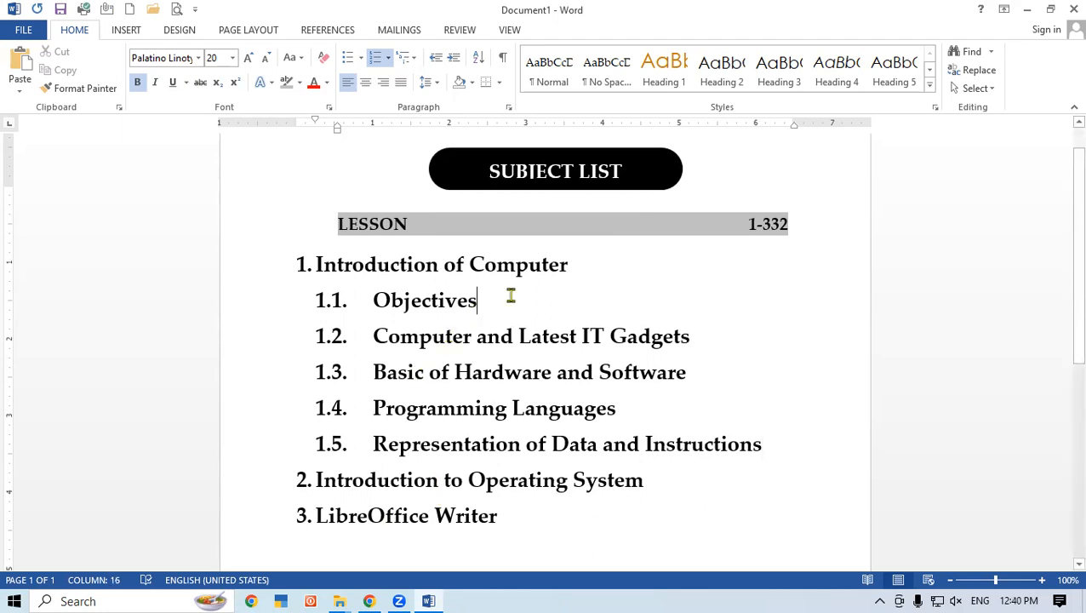
{"action": "key", "text": "Return"}
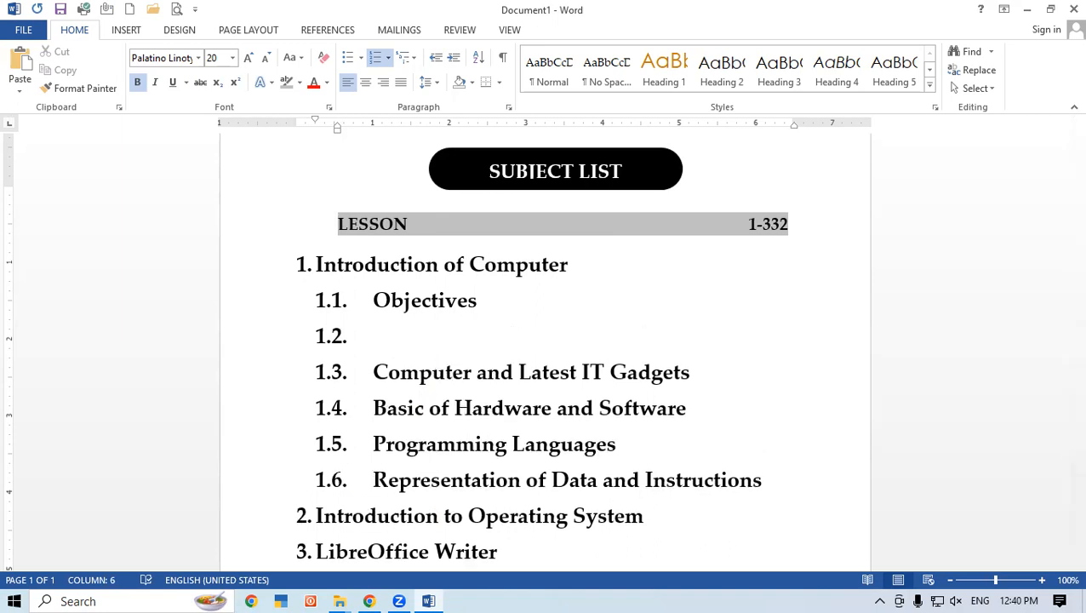
{"action": "key", "text": "Tab"}
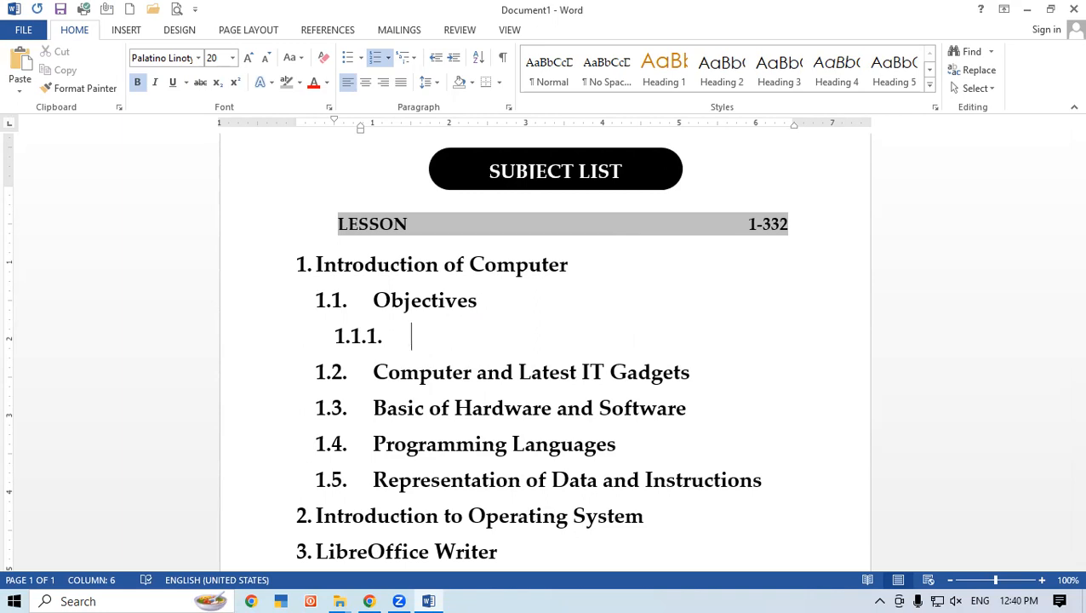
{"action": "type", "text": "Objecti"}
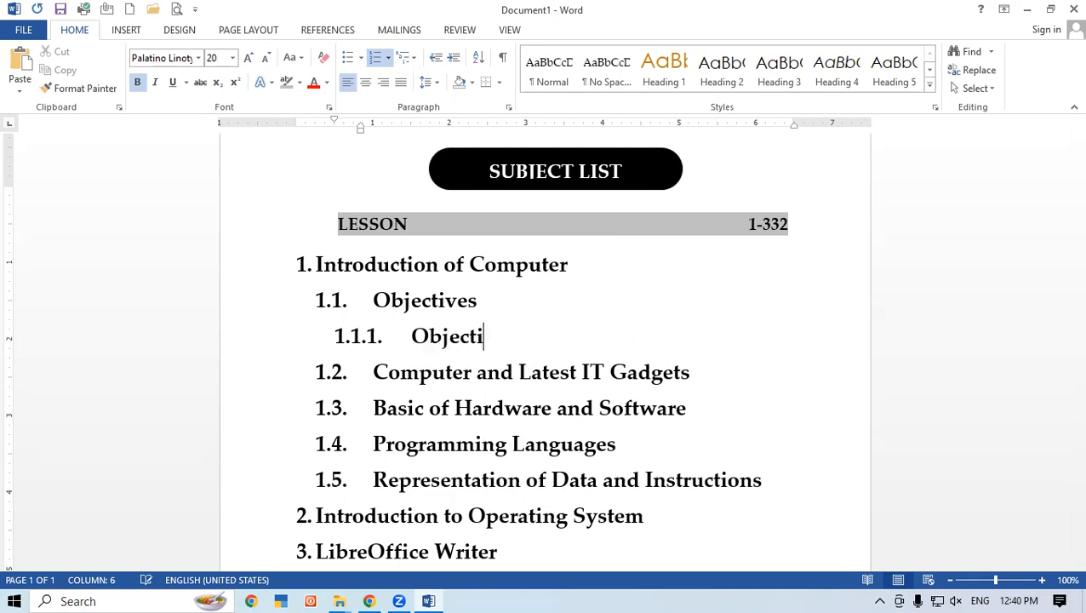
{"action": "type", "text": "ves"}
{"action": "key", "text": "Return"}
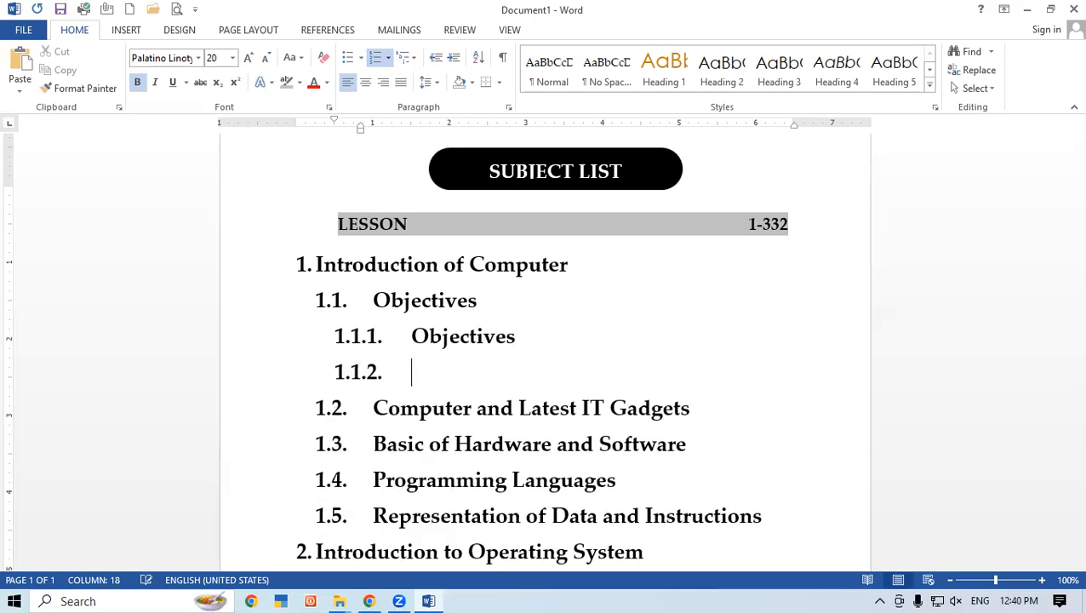
{"action": "type", "text": "Limitations"}
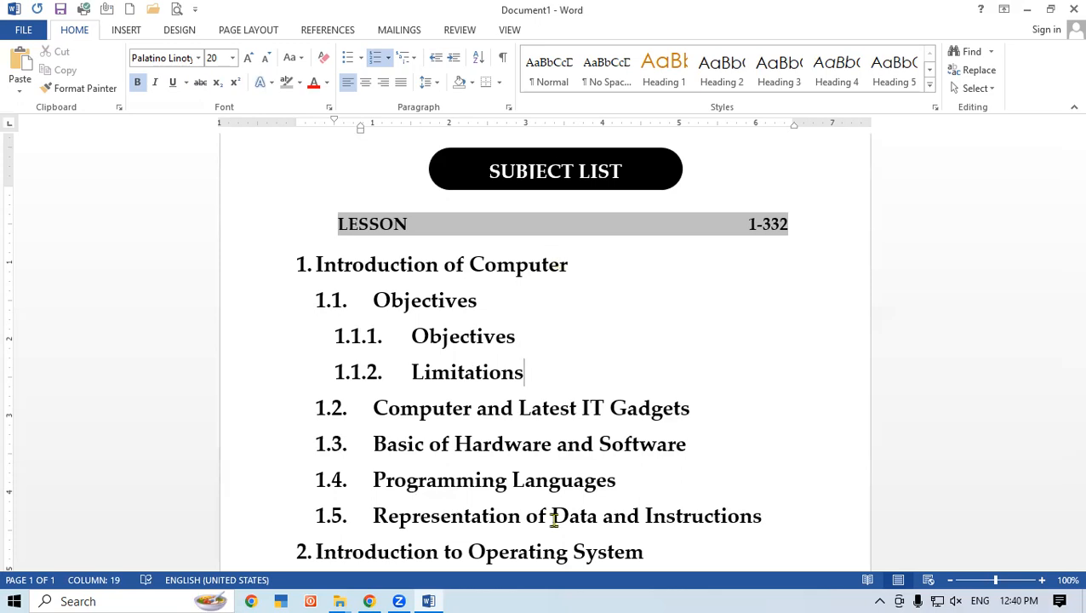
Step: Add third-level item 1.2.1 "Evolution of Computer & its applications" under "Computer and Latest IT Gadgets" and reduce its font size to 18
{"action": "left_click", "coordinate": [705, 408]}
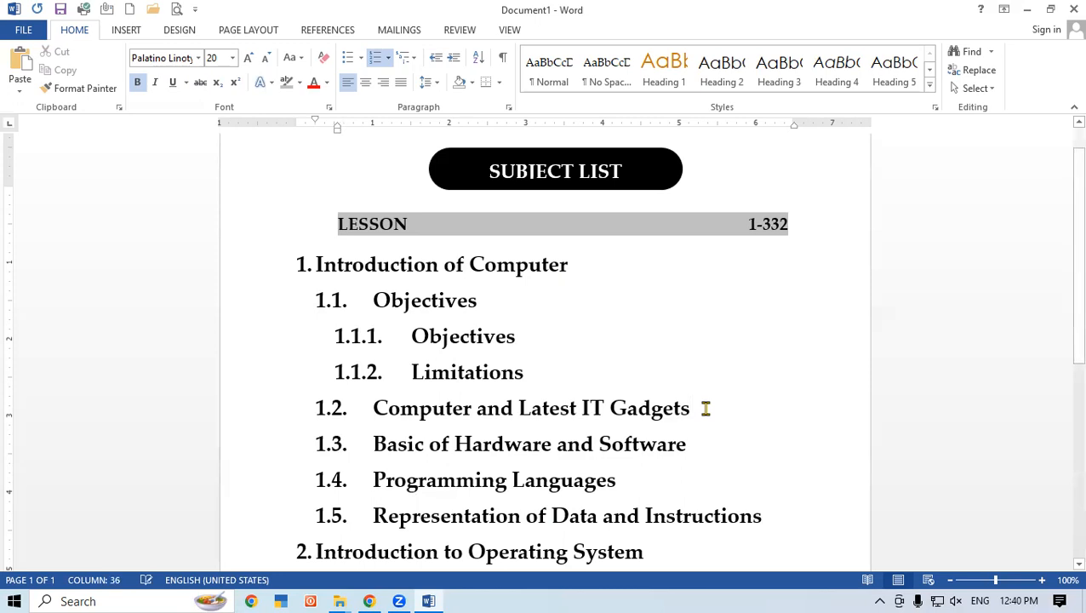
{"action": "key", "text": "Return"}
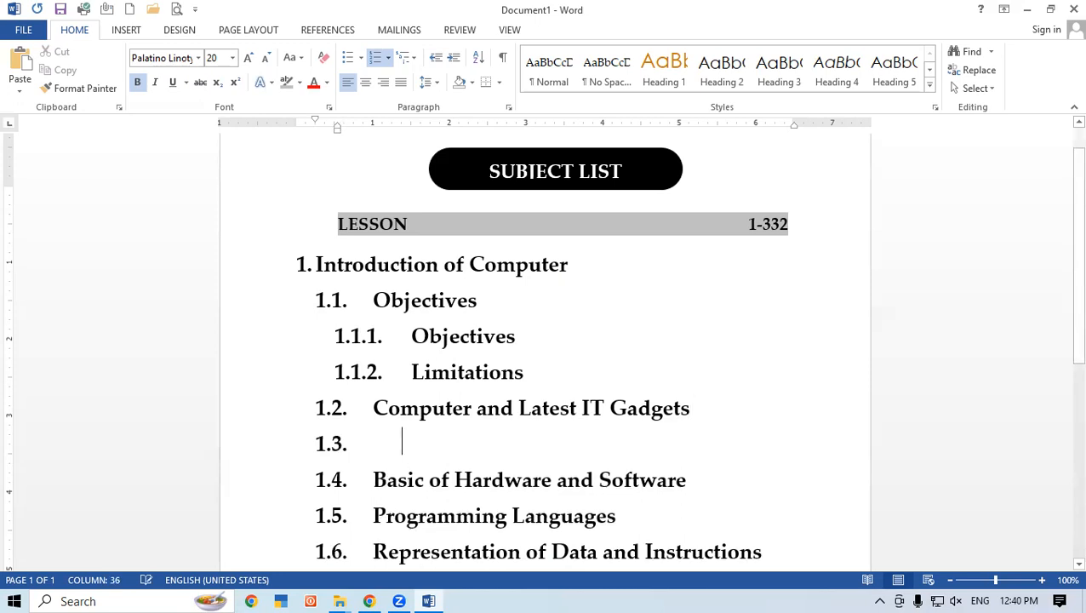
{"action": "key", "text": "Tab"}
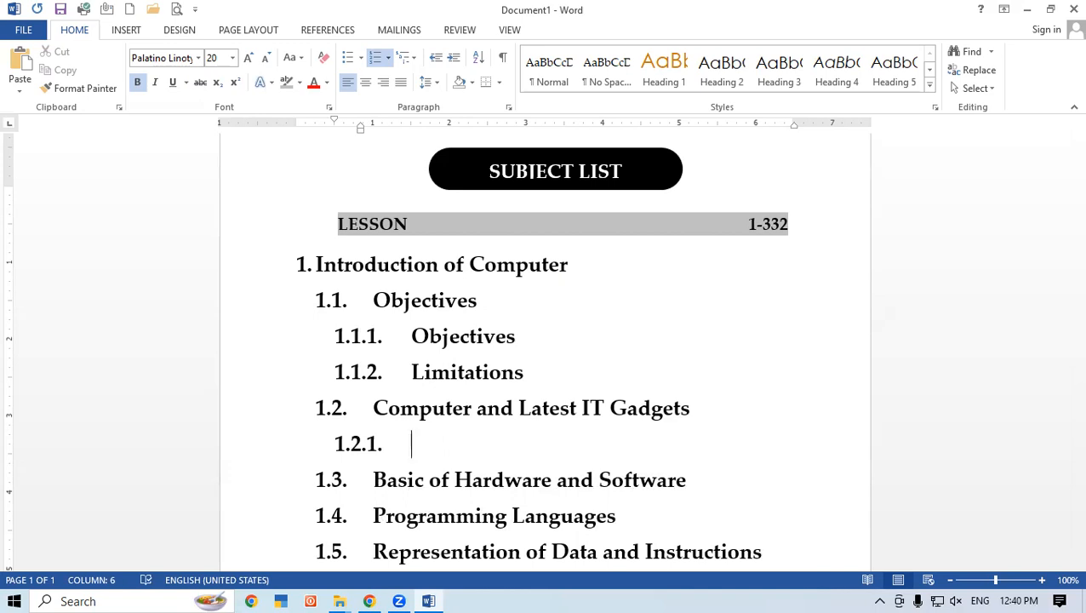
{"action": "type", "text": "Evolution"}
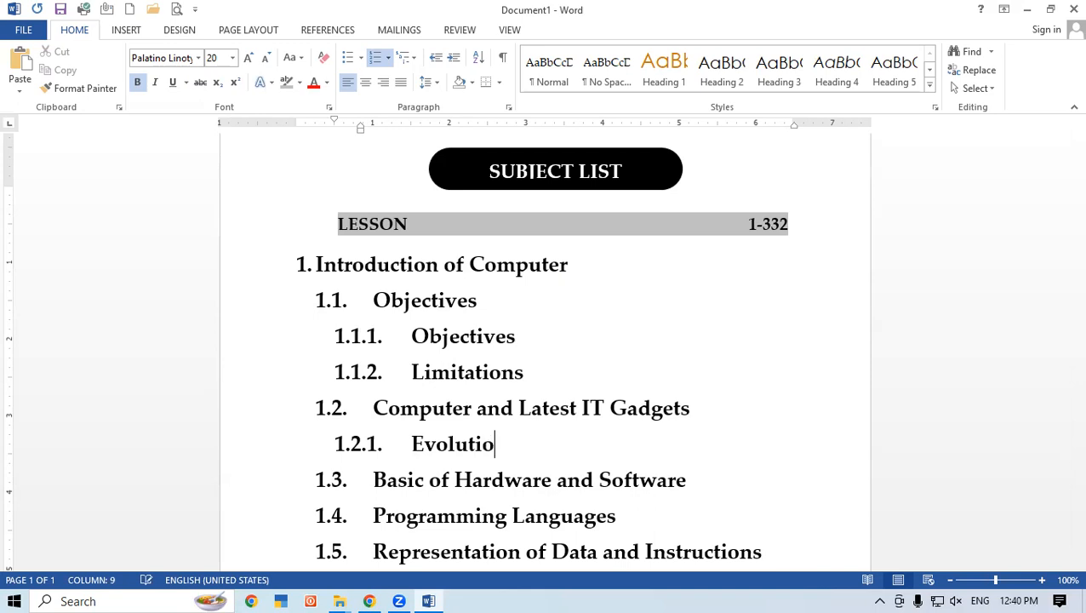
{"action": "type", "text": "of Compute"}
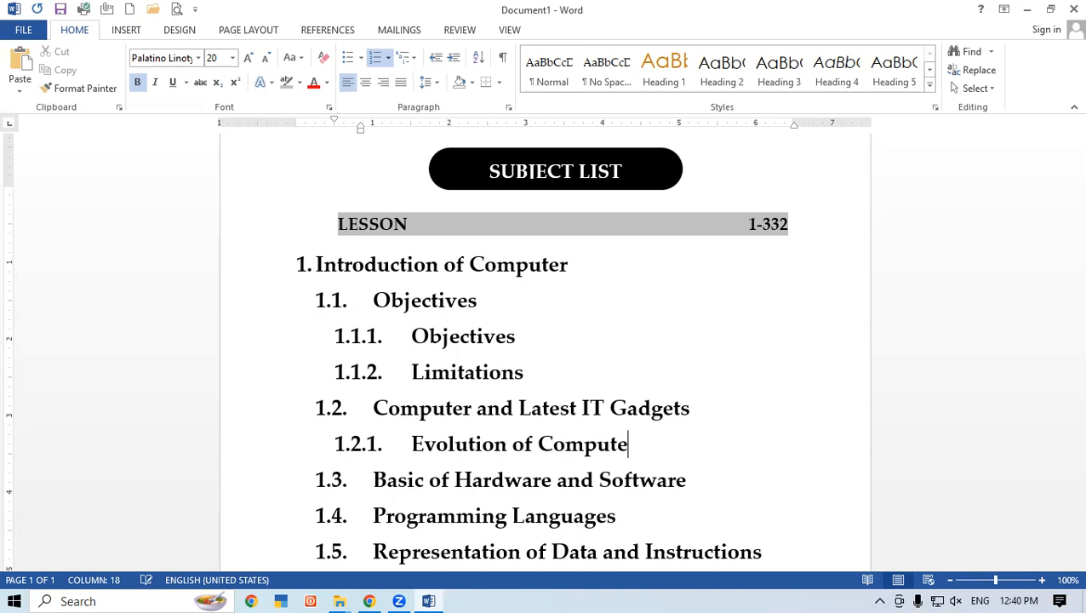
{"action": "type", "text": "r & its applications"}
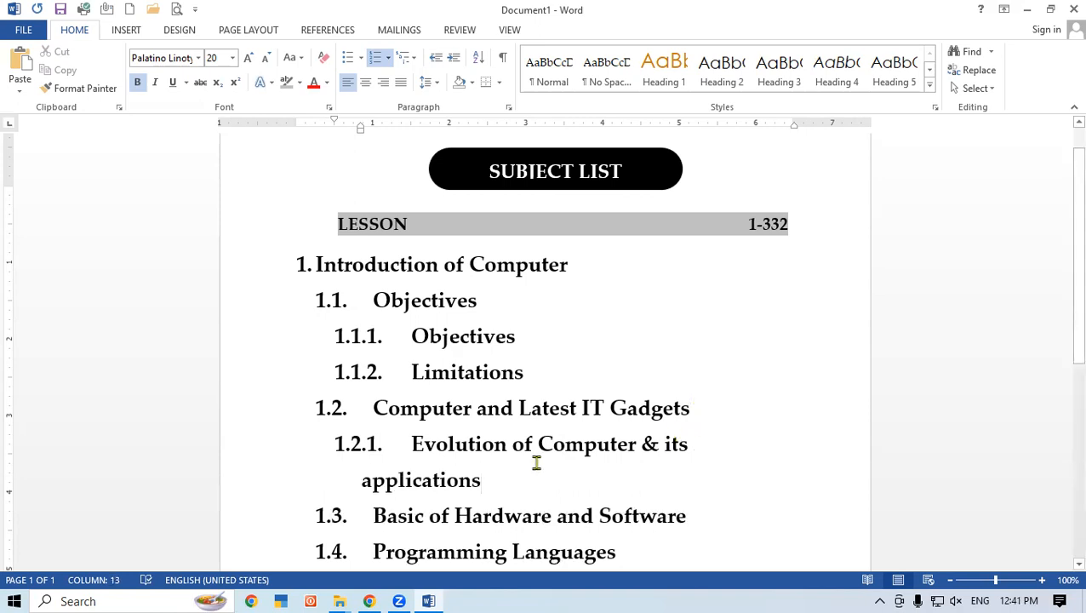
{"action": "left_click_drag", "start_coordinate": [466, 482], "coordinate": [298, 458]}
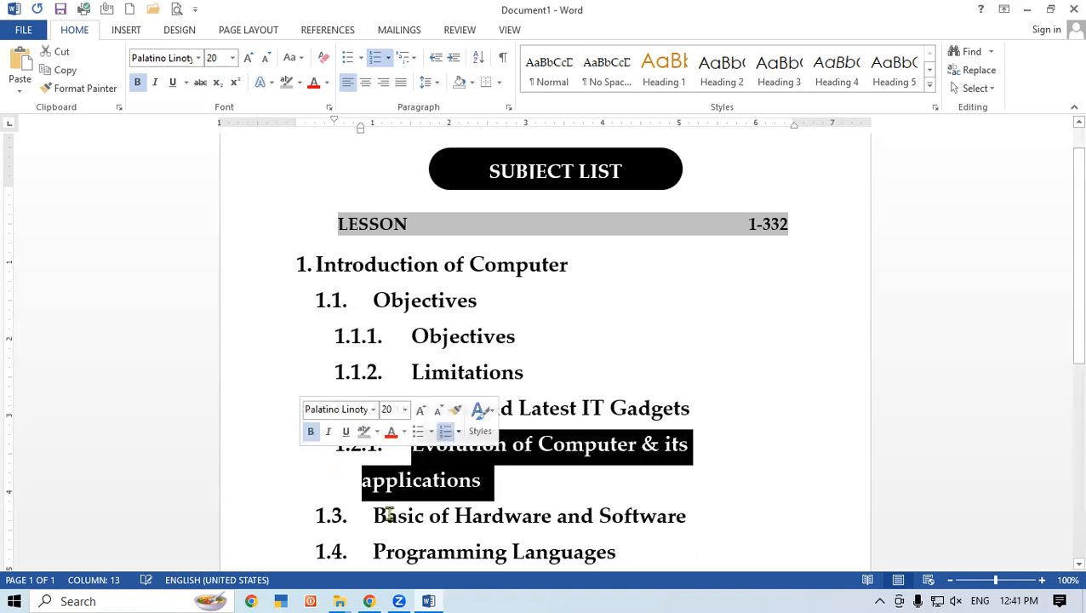
{"action": "key", "text": "ctrl+shift+comma"}
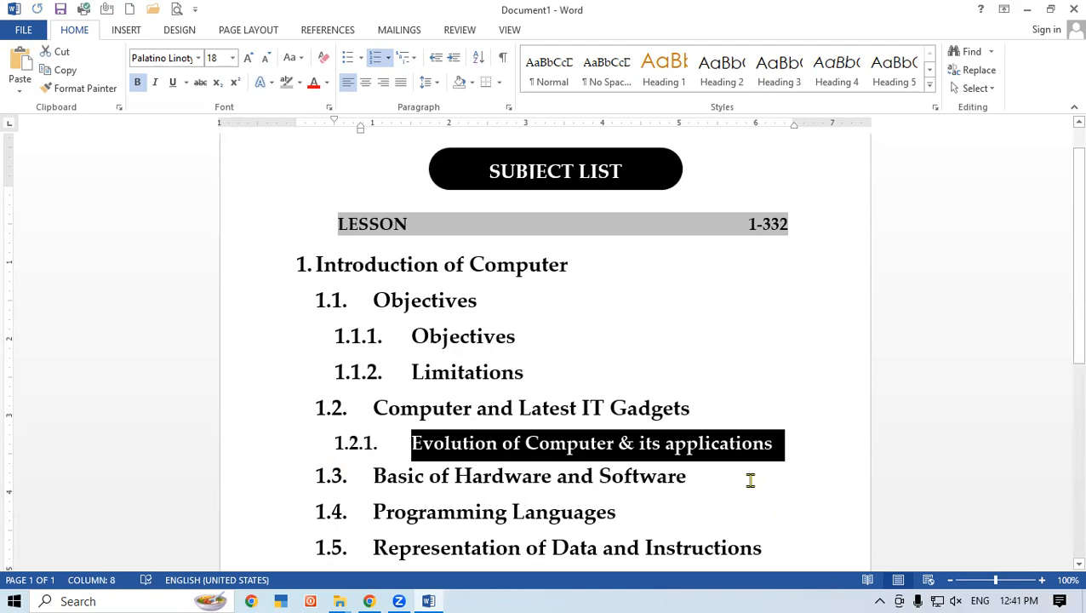
Step: Add item 1.2.2 "IT Gadgets and their applications" below item 1.2.1
{"action": "left_click", "coordinate": [796, 453]}
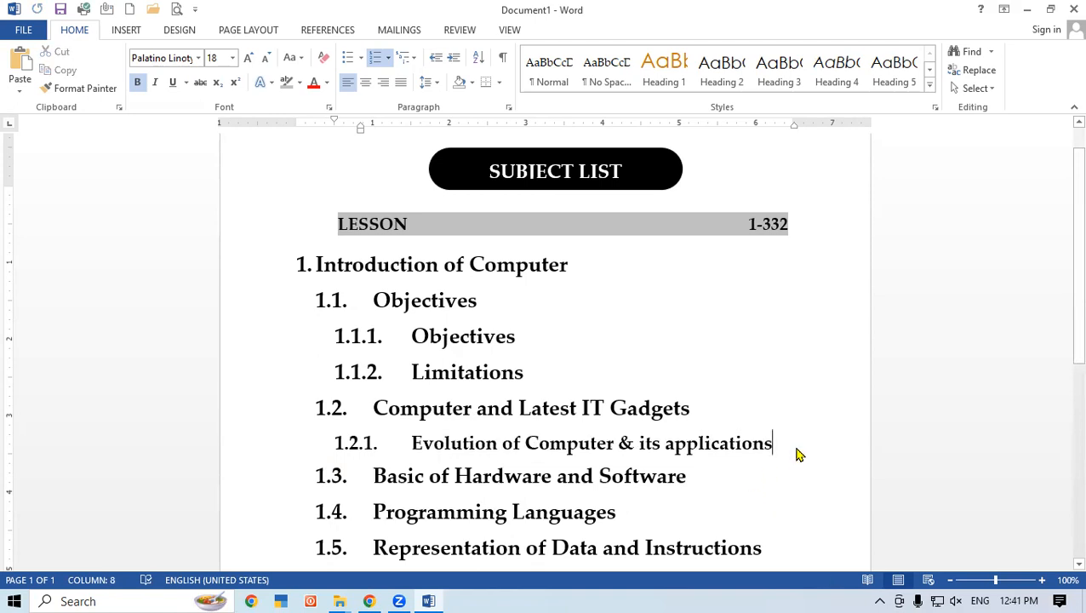
{"action": "key", "text": "Return"}
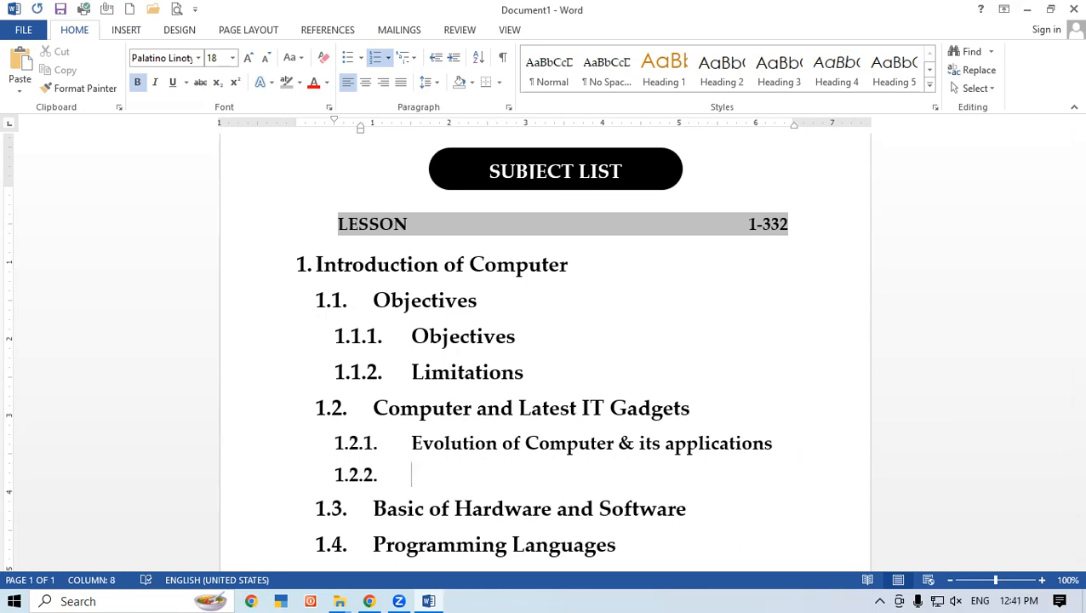
{"action": "type", "text": "IT Gad"}
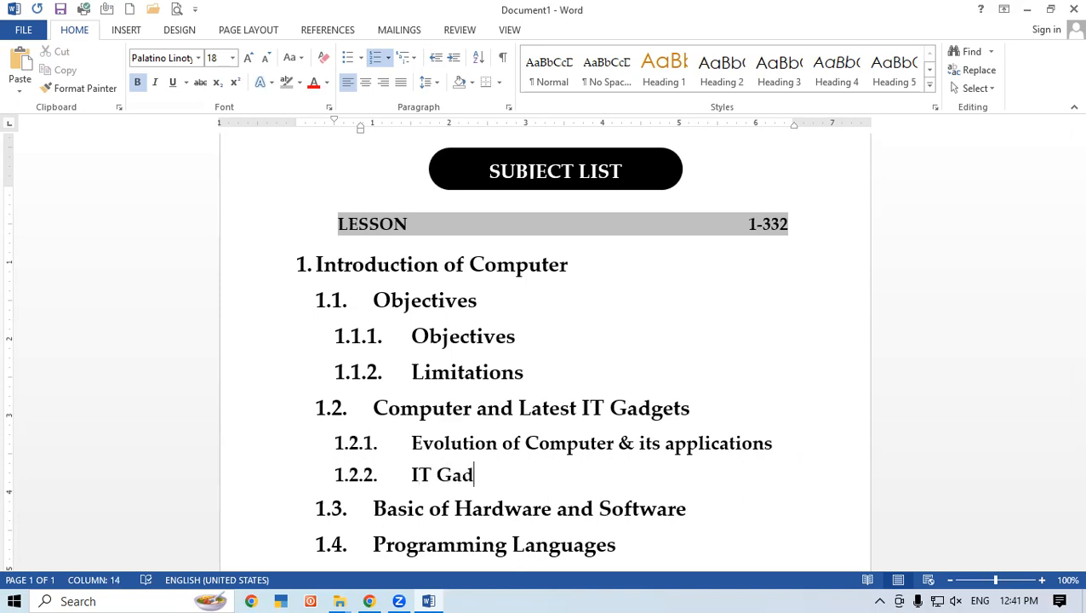
{"action": "type", "text": "ge"}
{"action": "key", "text": "BackSpace"}
{"action": "key", "text": "BackSpace"}
{"action": "type", "text": "gets and their ap"}
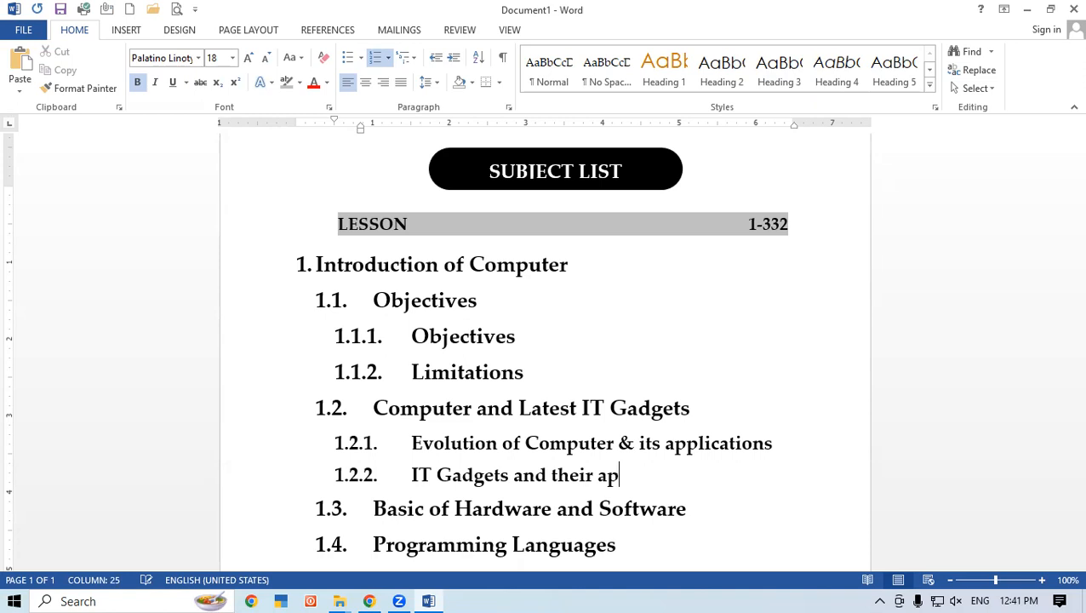
{"action": "type", "text": "plication"}
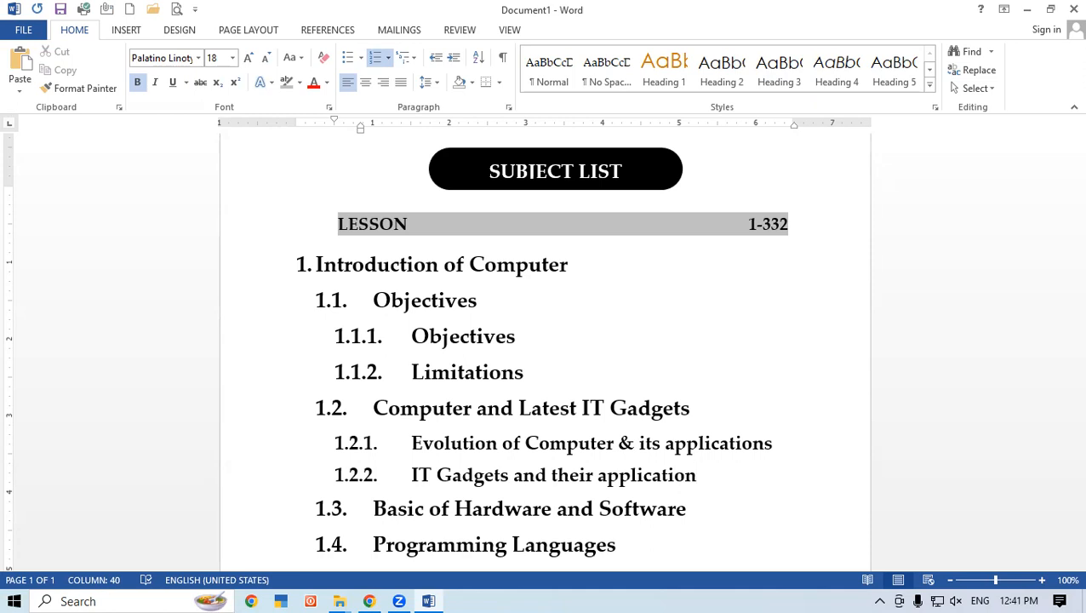
{"action": "type", "text": "s"}
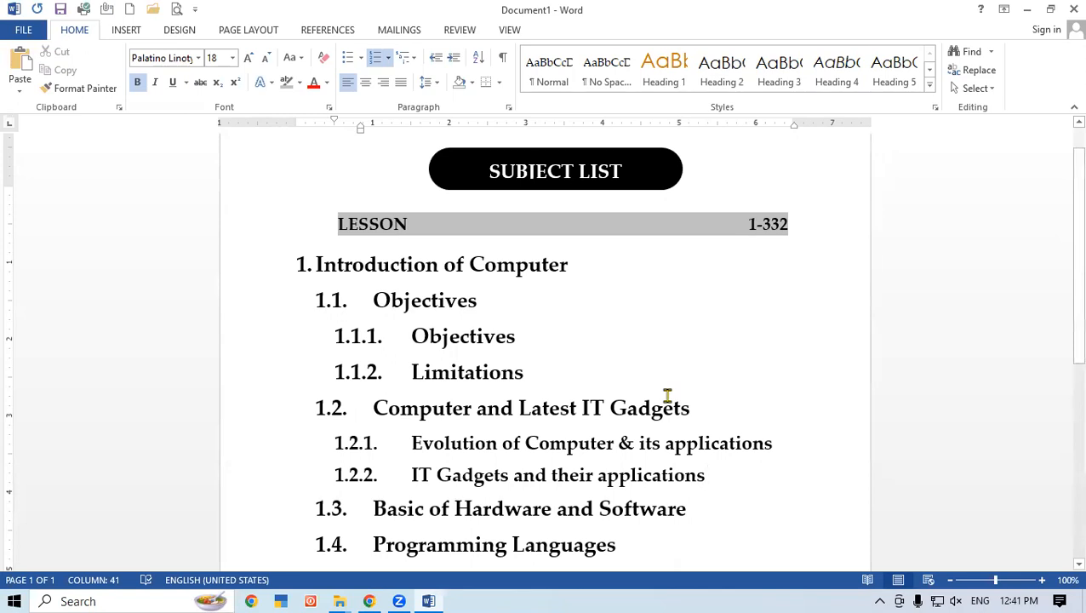
Step: Add third-level items 1.3.1 "Hardware" and 1.3.2 "Software" under "Basic of Hardware and Software"
{"action": "scroll", "coordinate": [642, 503], "scroll_direction": "down", "scroll_amount": 1}
{"action": "scroll", "coordinate": [671, 482], "scroll_direction": "up", "scroll_amount": 1}
{"action": "scroll", "coordinate": [1061, 257], "scroll_direction": "down", "scroll_amount": 2}
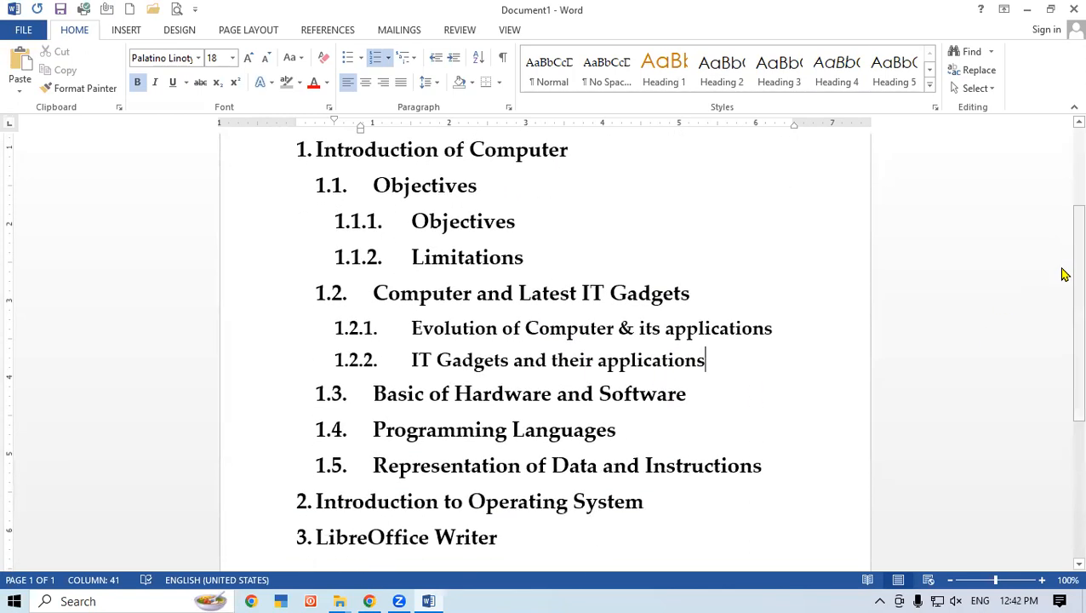
{"action": "scroll", "coordinate": [1062, 257], "scroll_direction": "down", "scroll_amount": 1}
{"action": "left_click", "coordinate": [692, 346]}
{"action": "key", "text": "Return"}
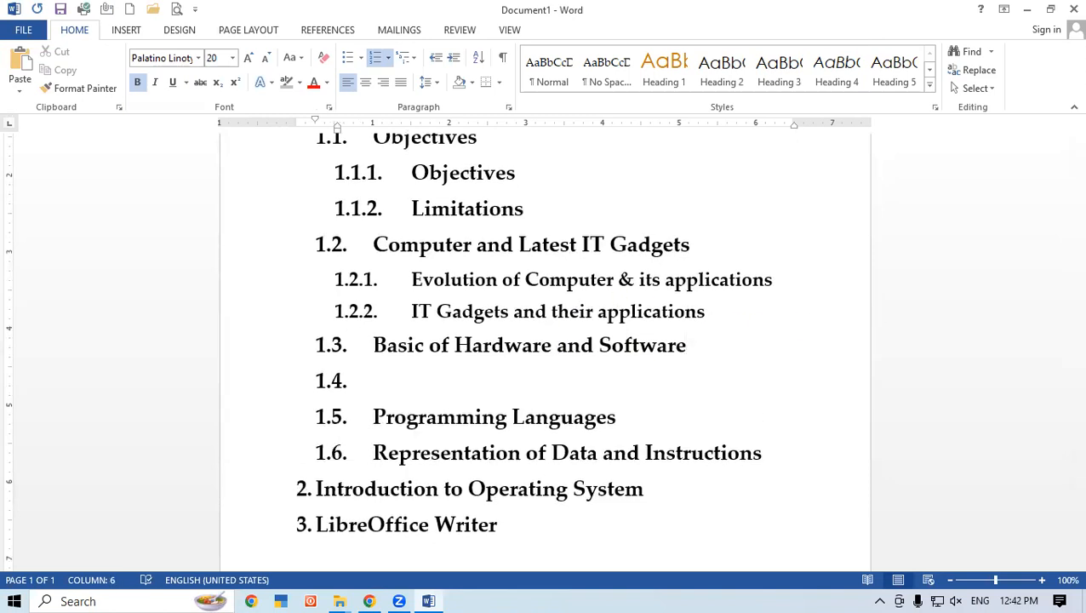
{"action": "key", "text": "Tab"}
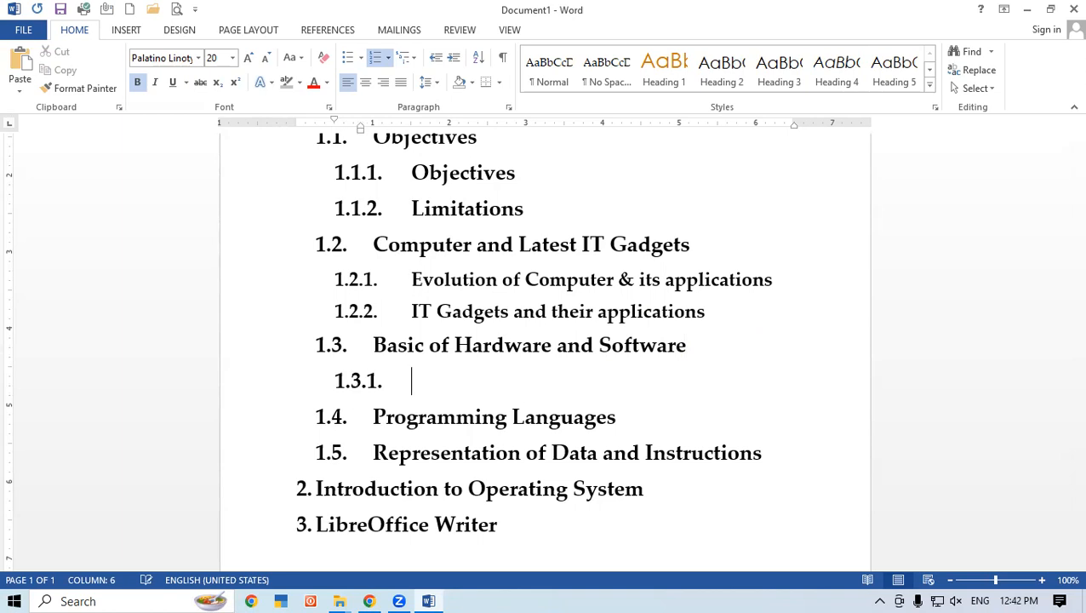
{"action": "type", "text": "Hardware"}
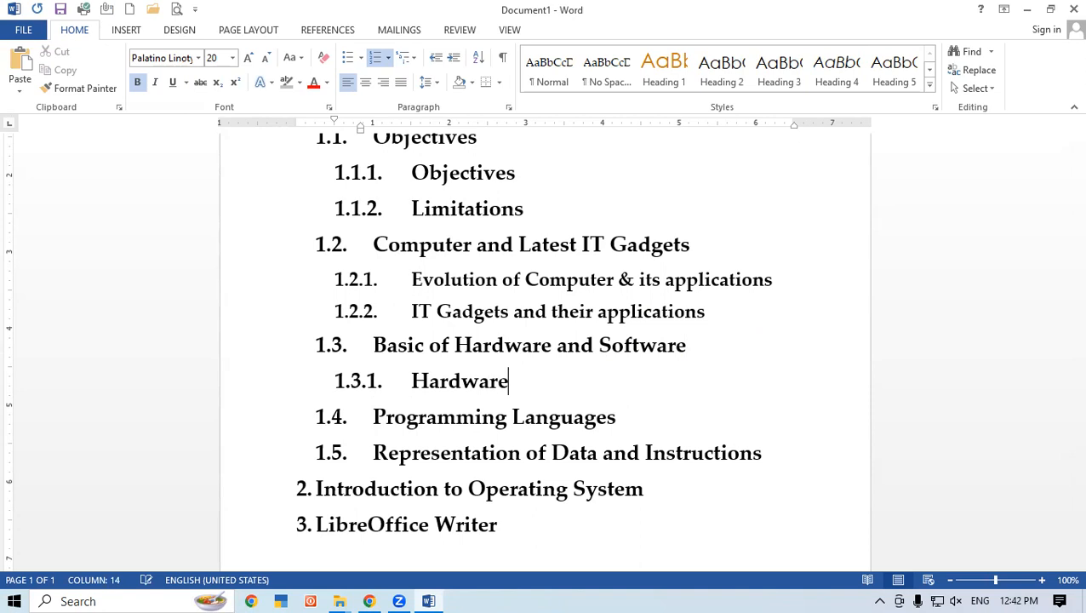
{"action": "key", "text": "Return"}
{"action": "type", "text": "Software"}
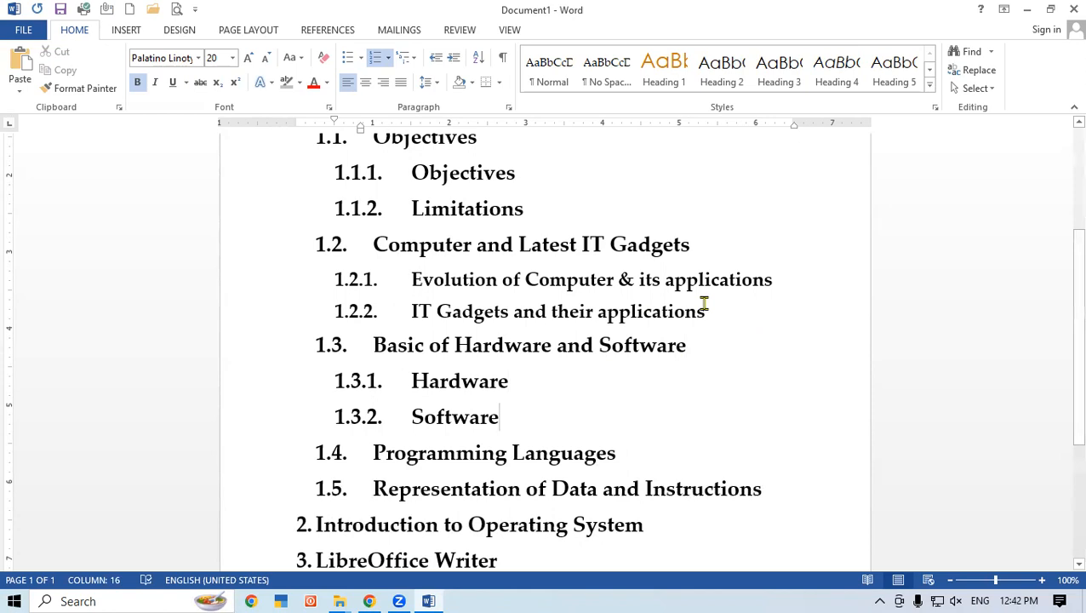
Step: Add third-level item 1.4.1 "Low Level Languages" under "Programming Languages" and start an empty item 1.4.2
{"action": "left_click", "coordinate": [644, 453]}
{"action": "key", "text": "Return"}
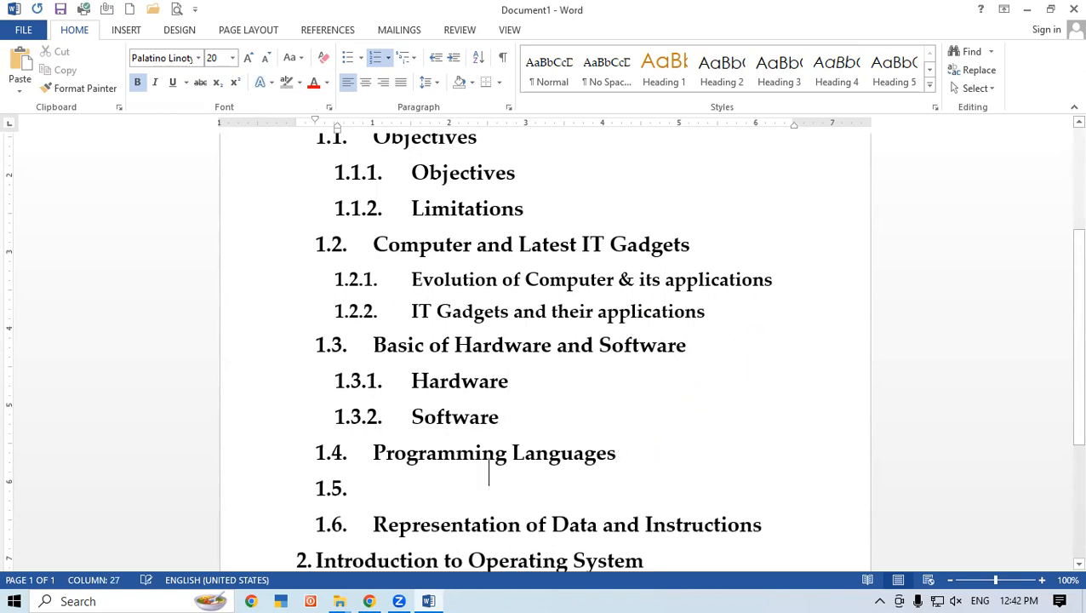
{"action": "key", "text": "Tab"}
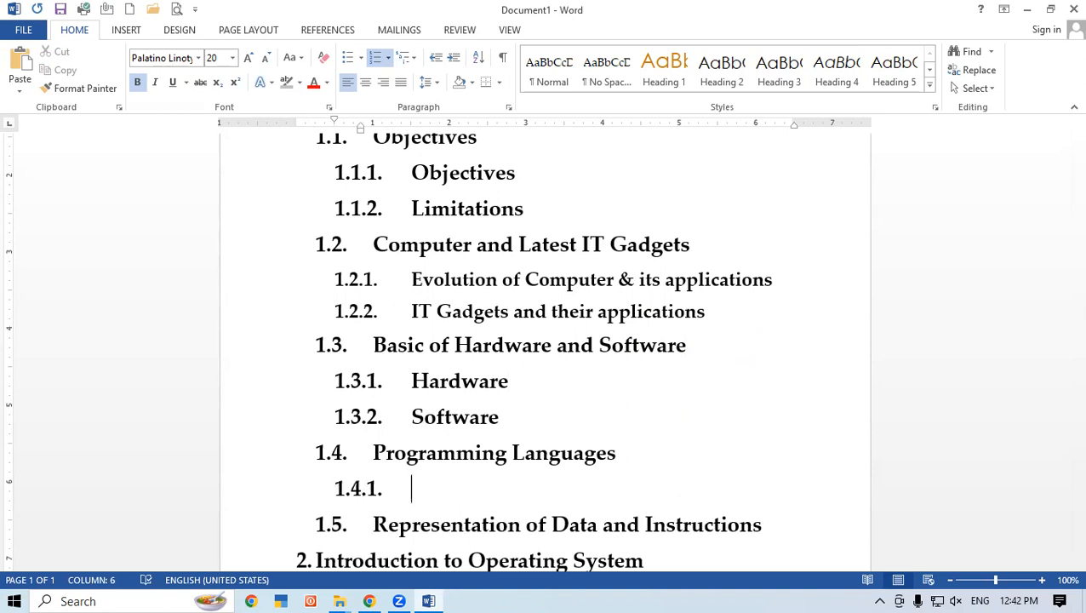
{"action": "type", "text": "Low Leve"}
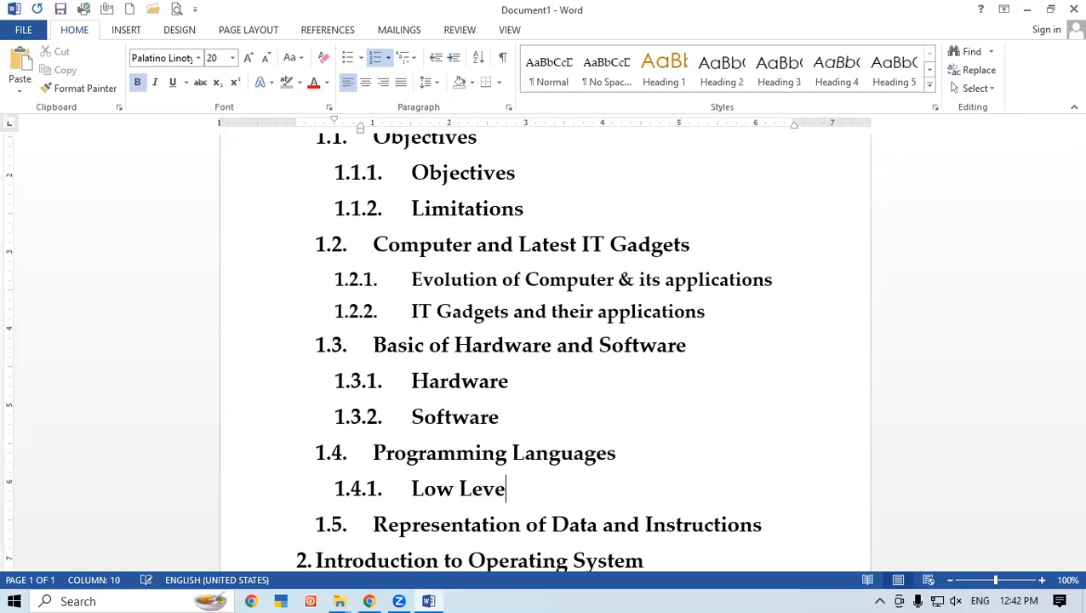
{"action": "type", "text": "l Language"}
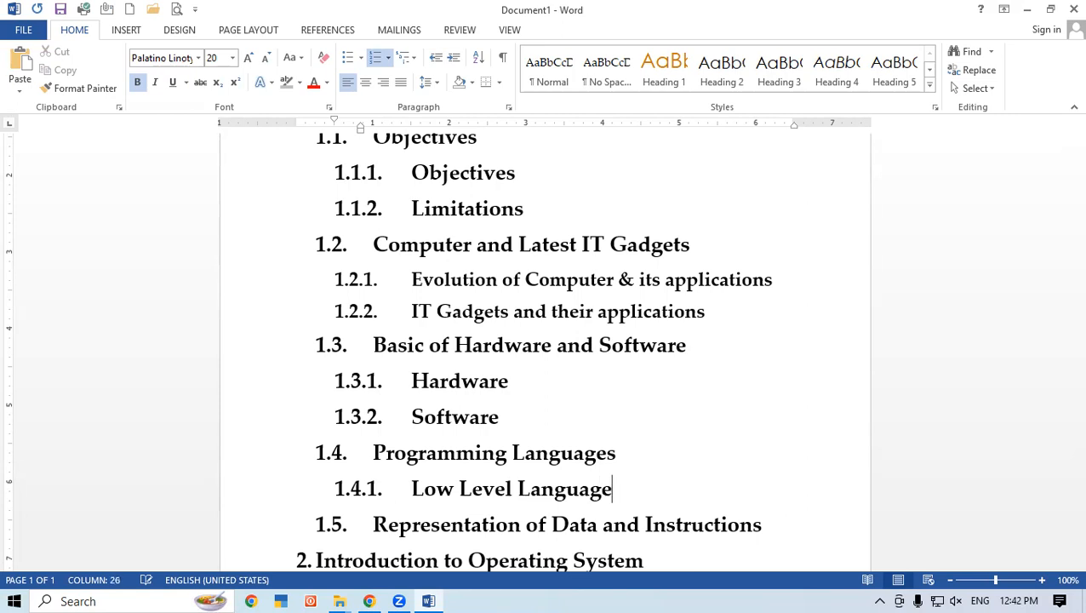
{"action": "type", "text": "s"}
{"action": "key", "text": "Return"}
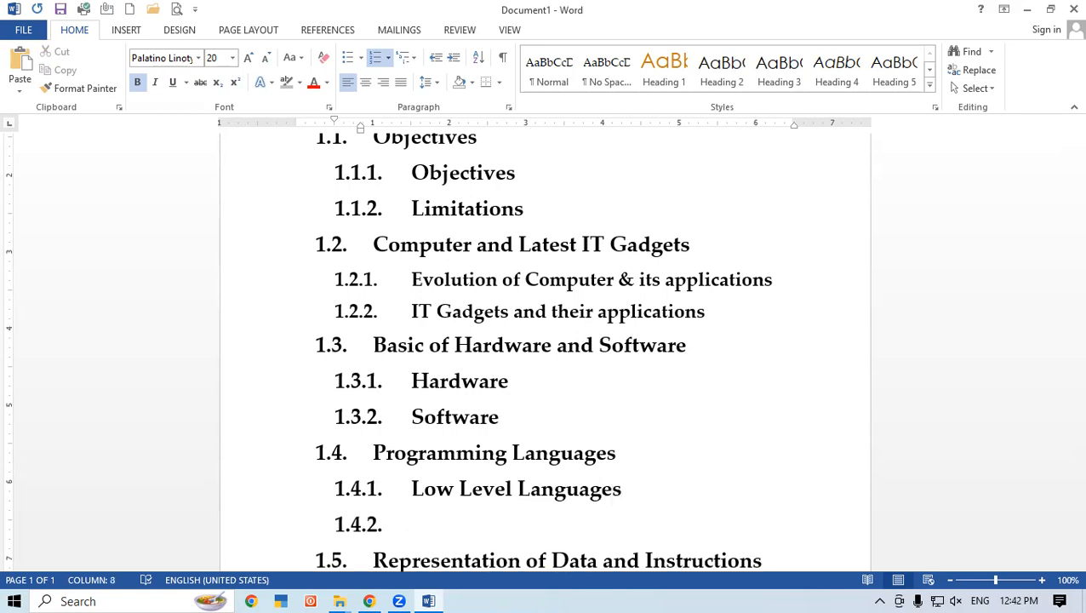
Step: Enter "High Level Language(HLL)" as item 1.4.2 under "Programming Languages"
{"action": "type", "text": "High "}
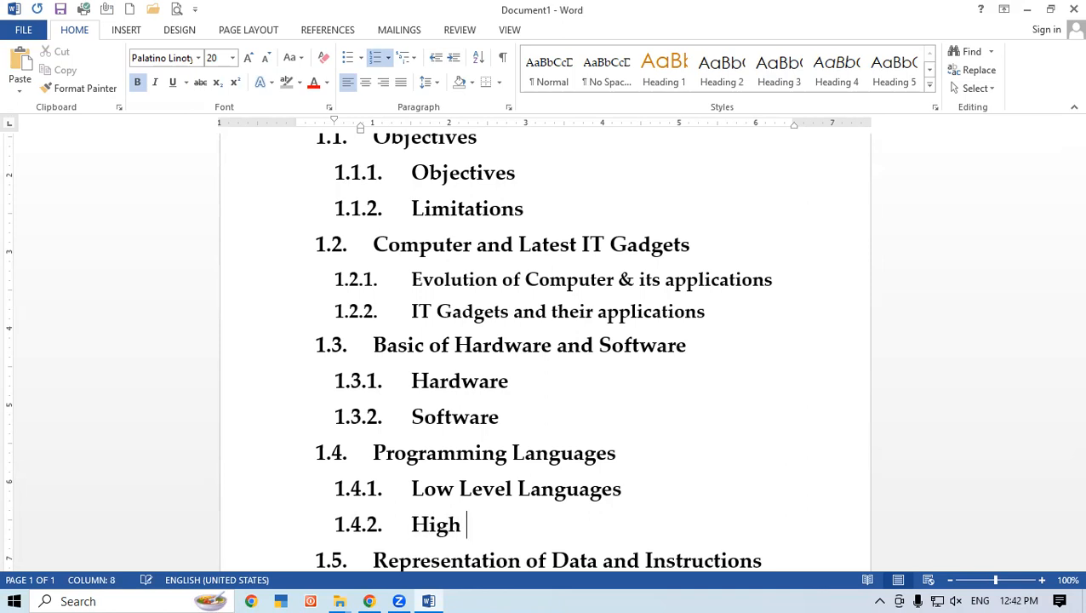
{"action": "type", "text": "Level "}
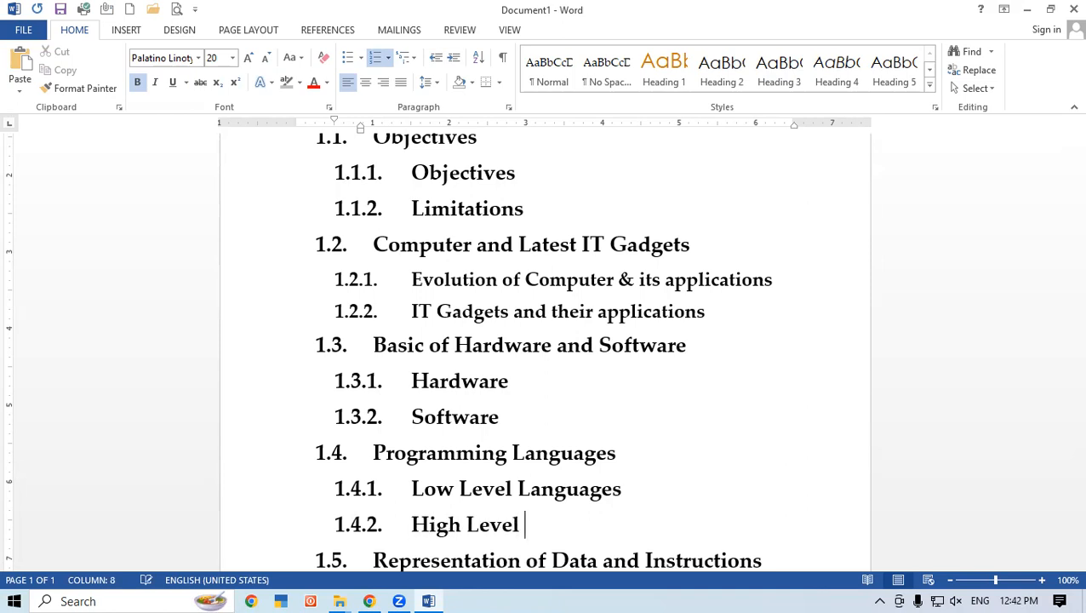
{"action": "type", "text": "Langu"}
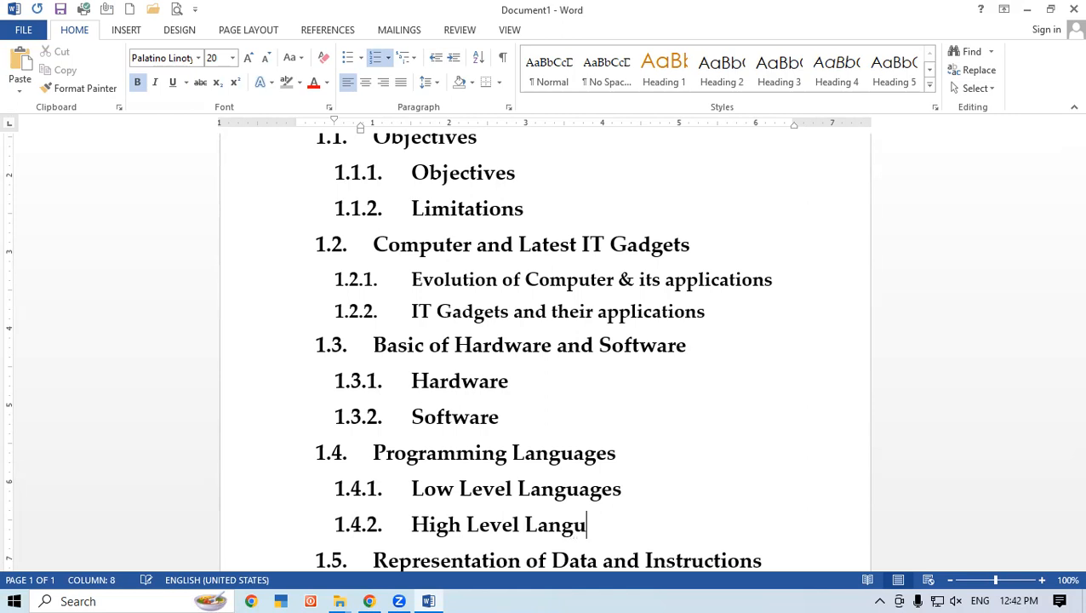
{"action": "type", "text": "age"}
{"action": "scroll", "coordinate": [679, 441], "scroll_direction": "up", "scroll_amount": 1}
{"action": "scroll", "coordinate": [1061, 315], "scroll_direction": "down", "scroll_amount": 1}
{"action": "scroll", "coordinate": [1061, 310], "scroll_direction": "up", "scroll_amount": 1}
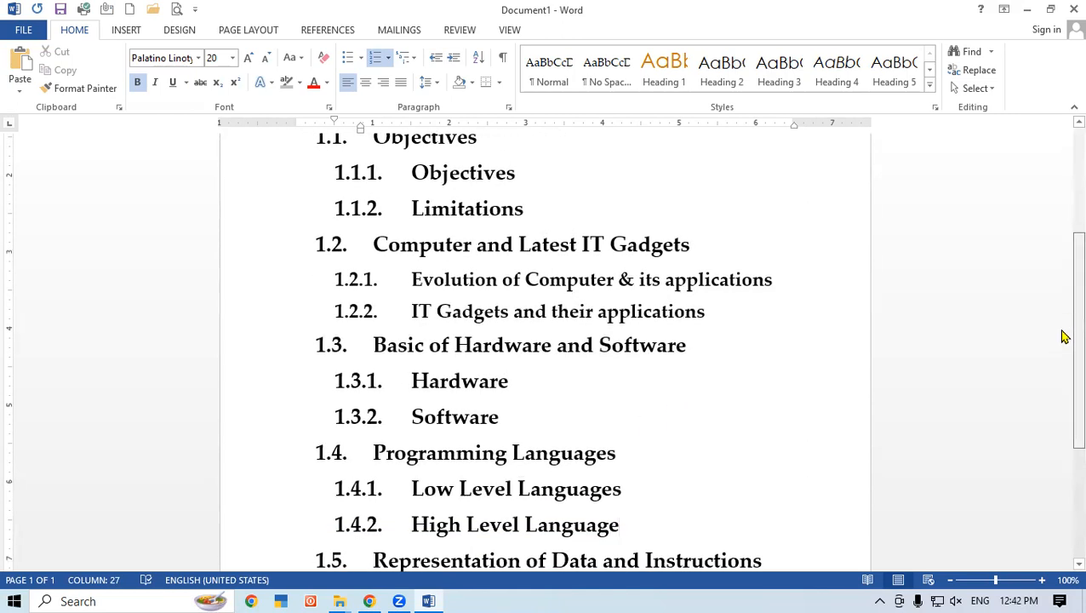
{"action": "scroll", "coordinate": [1062, 336], "scroll_direction": "down", "scroll_amount": 3}
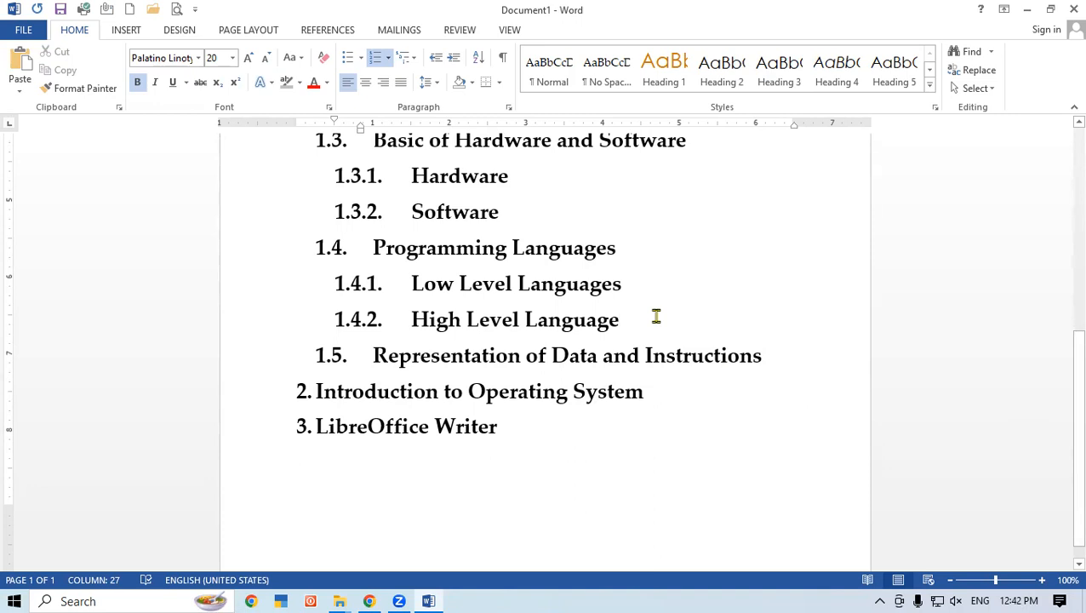
{"action": "type", "text": "("}
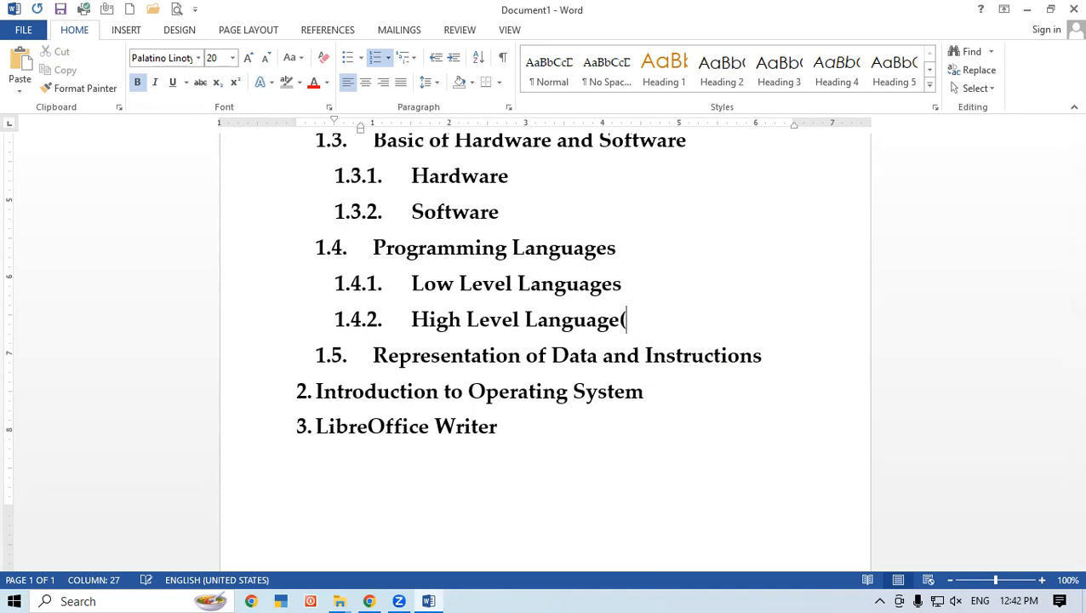
{"action": "type", "text": "HLL)"}
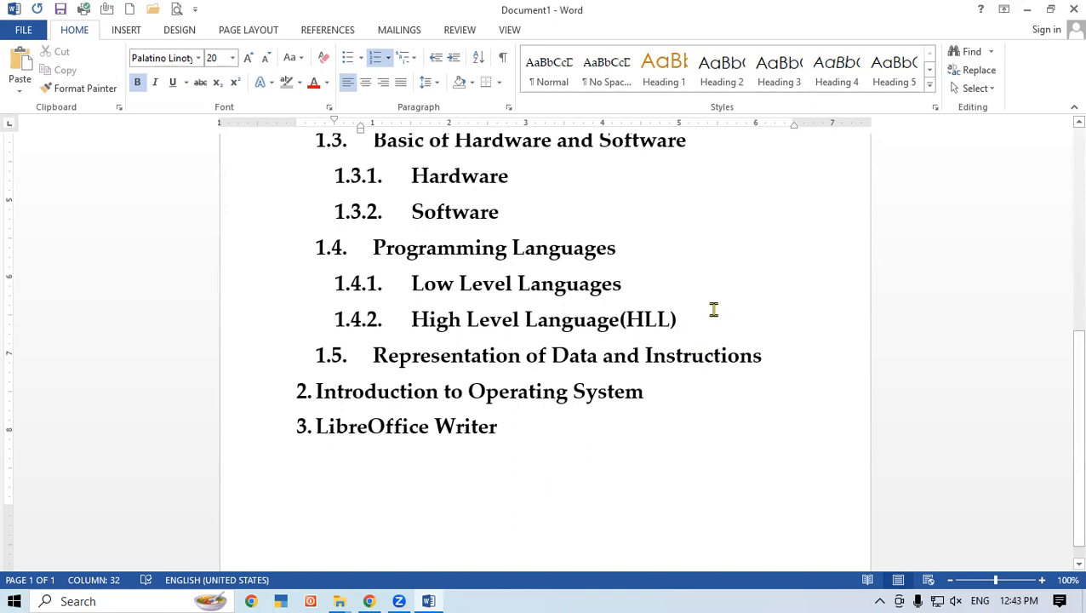
Step: Add third-level item 1.4.3 "Fourth Generation Language or 4GL" below item 1.4.2
{"action": "key", "text": "Return"}
{"action": "type", "text": "Fo"}
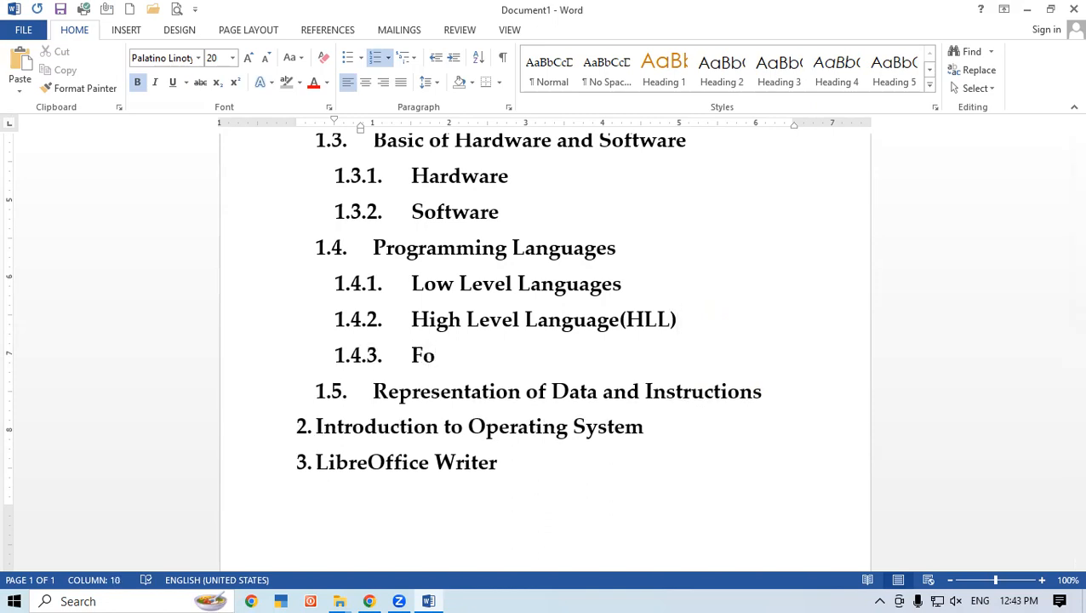
{"action": "type", "text": "urth Gen"}
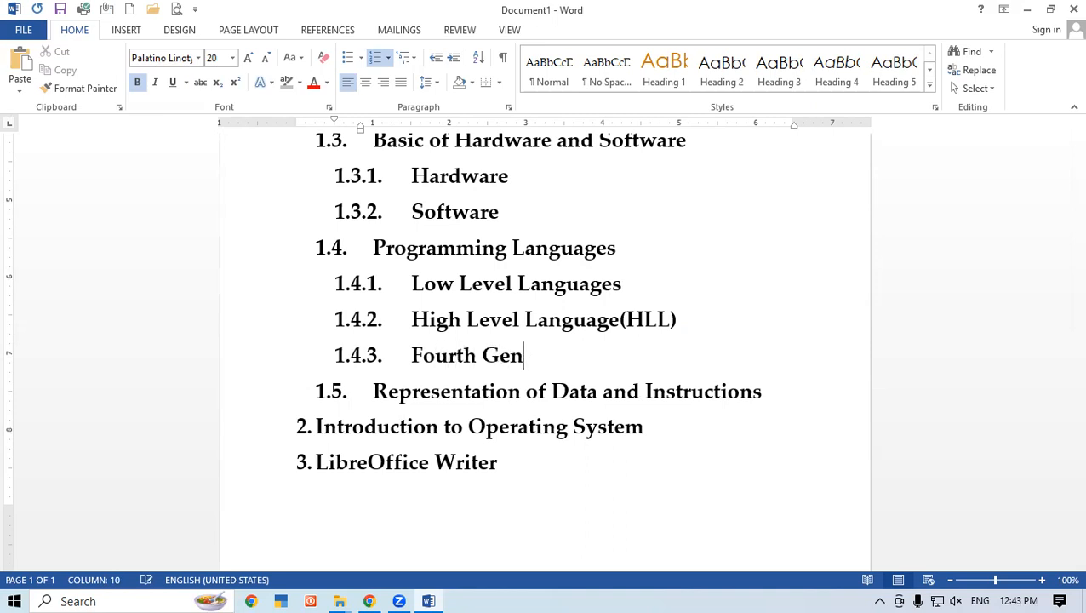
{"action": "type", "text": "eration "}
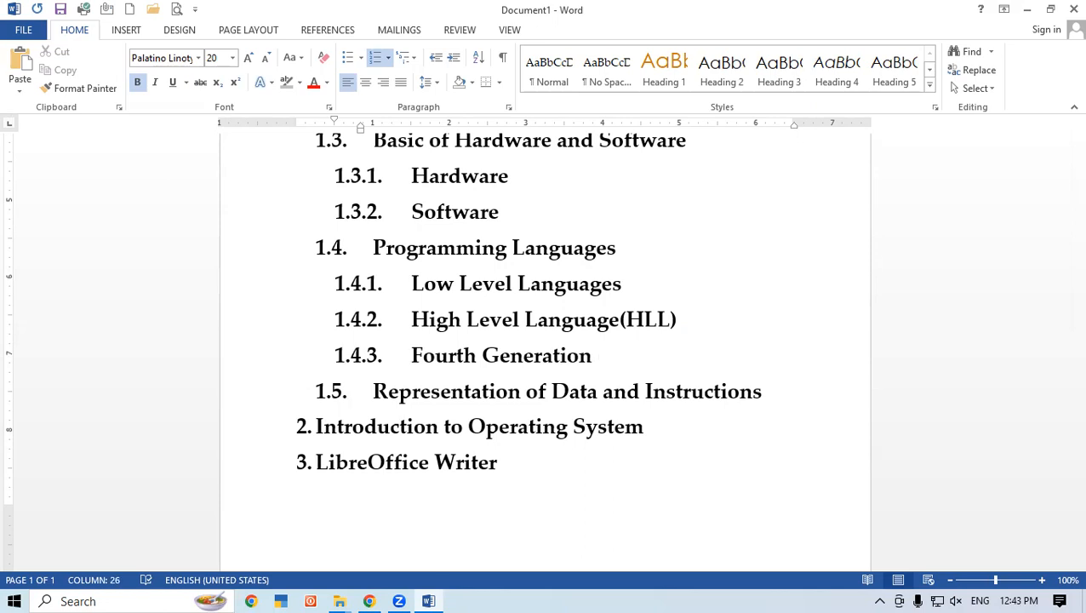
{"action": "type", "text": "Language"}
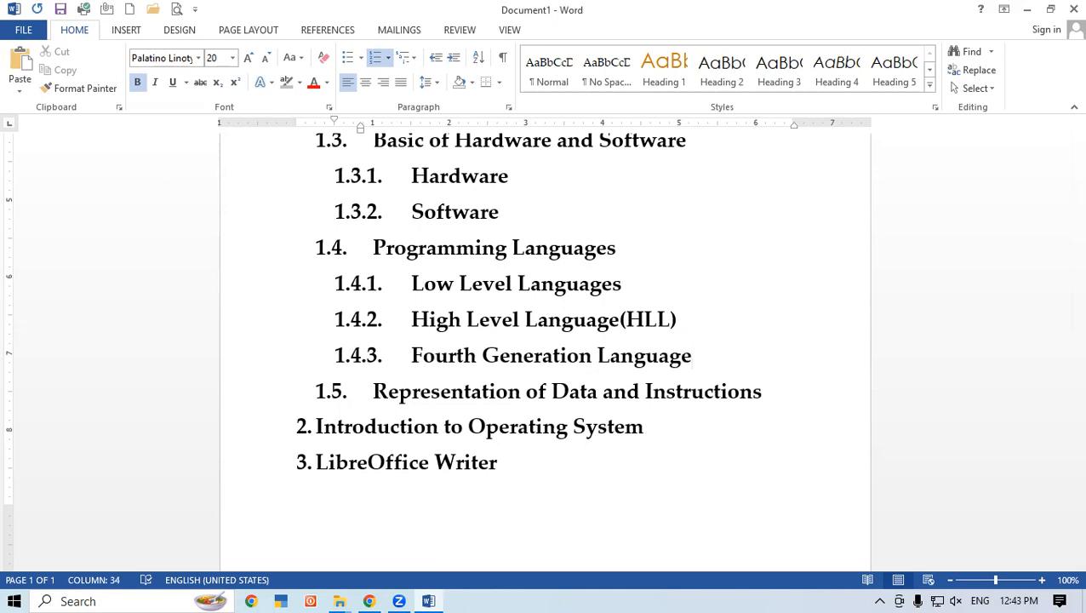
{"action": "type", "text": " or 4 GL"}
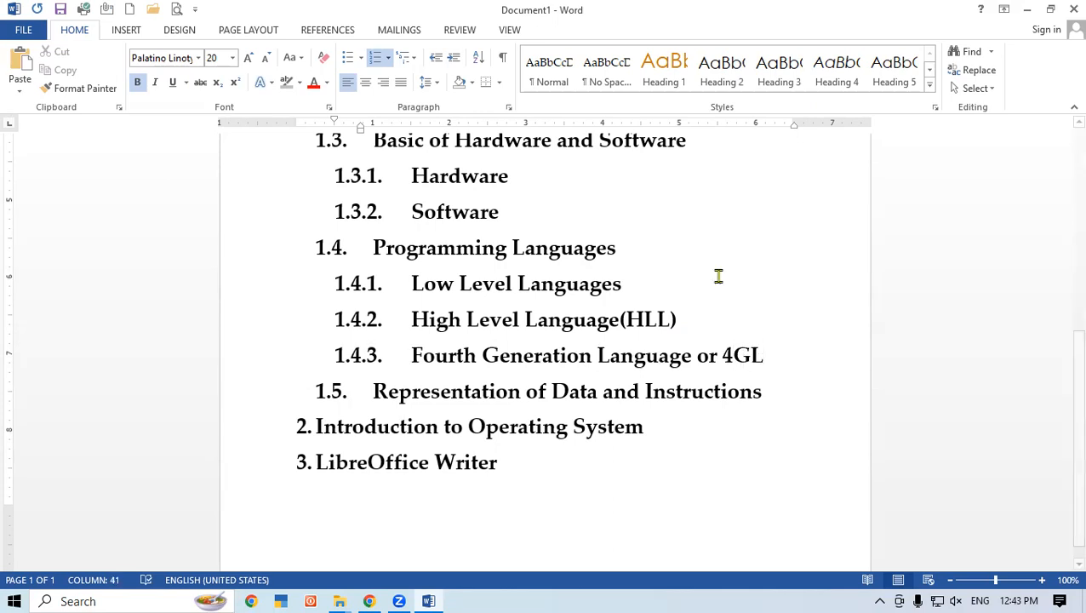
Step: Add third-level items 1.5.1 "Number System" and 1.5.2 "Conversion" under "Representation of Data and Instructions"
{"action": "left_click", "coordinate": [781, 401]}
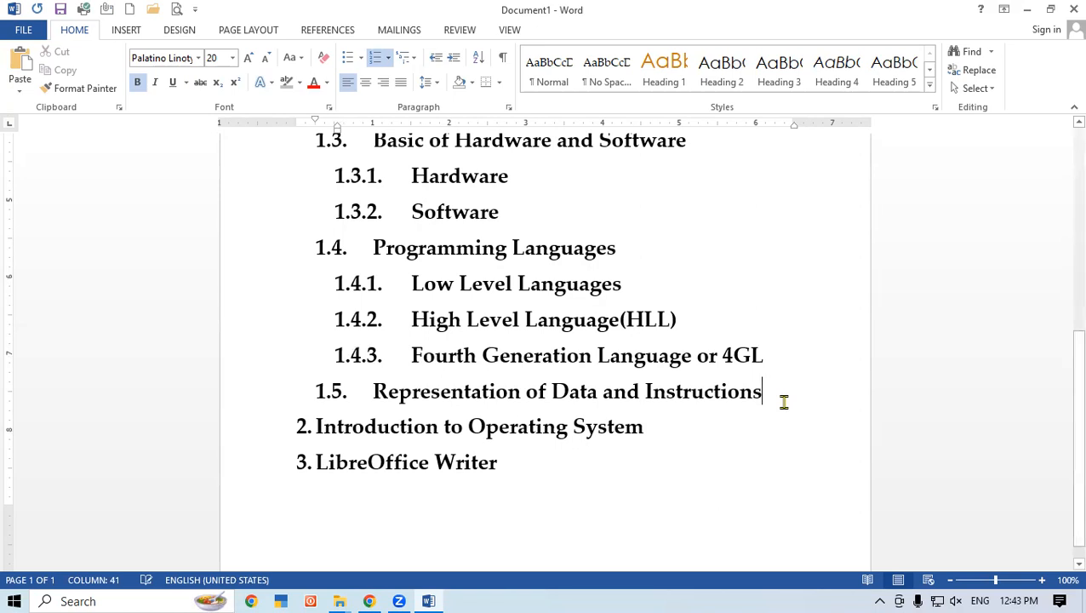
{"action": "key", "text": "Return"}
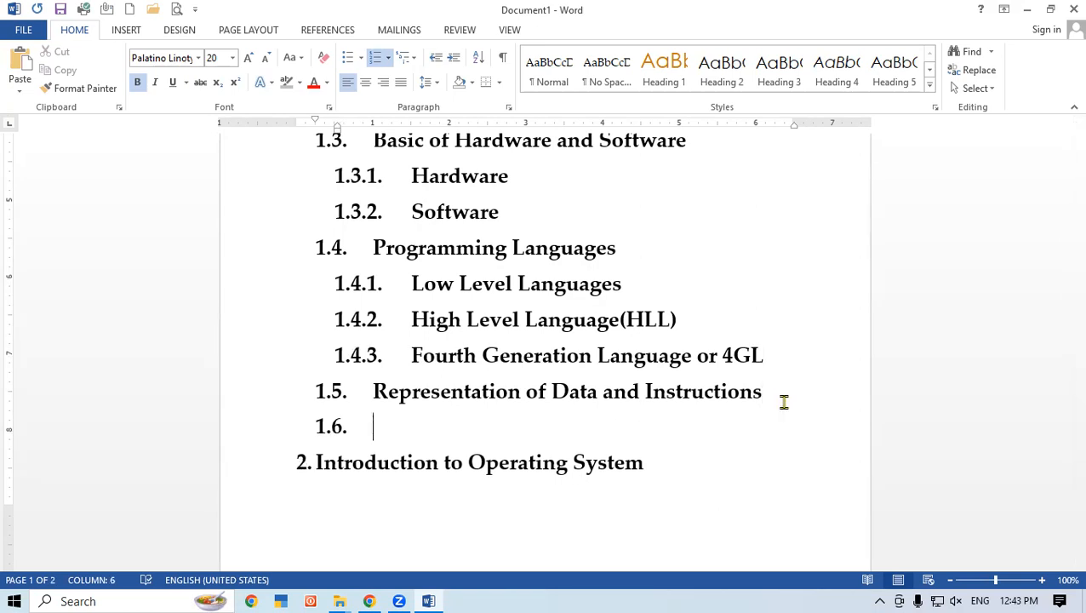
{"action": "key", "text": "Tab"}
{"action": "type", "text": "Numbe"}
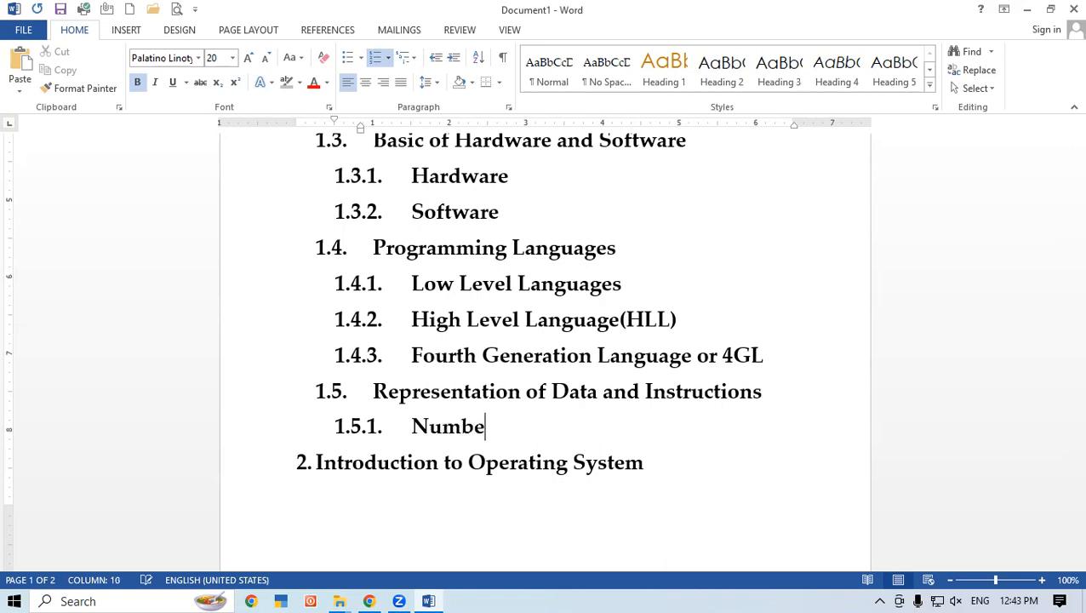
{"action": "type", "text": "r System"}
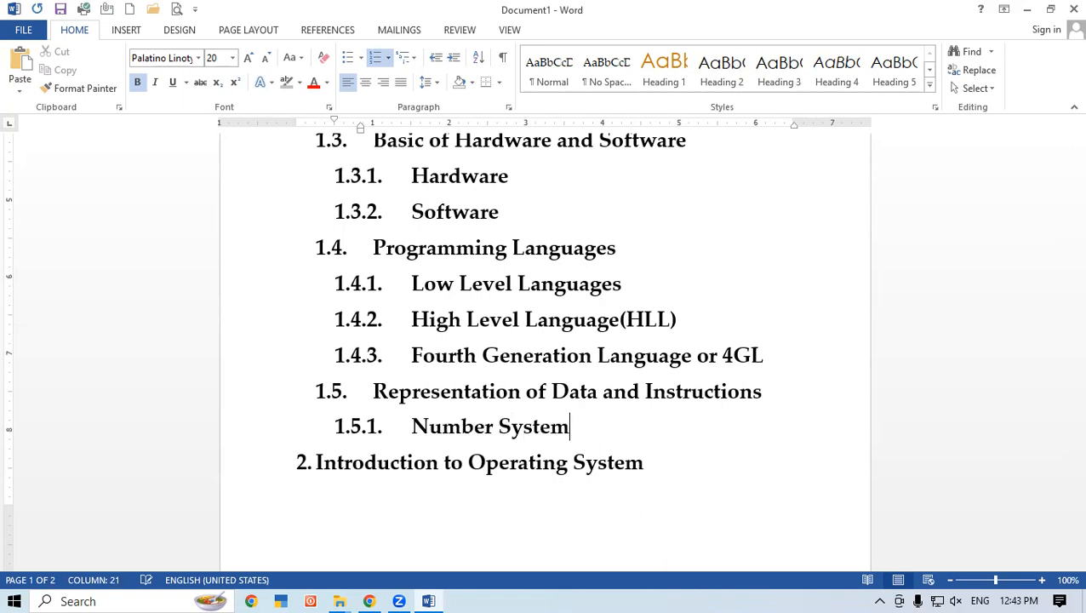
{"action": "key", "text": "Return"}
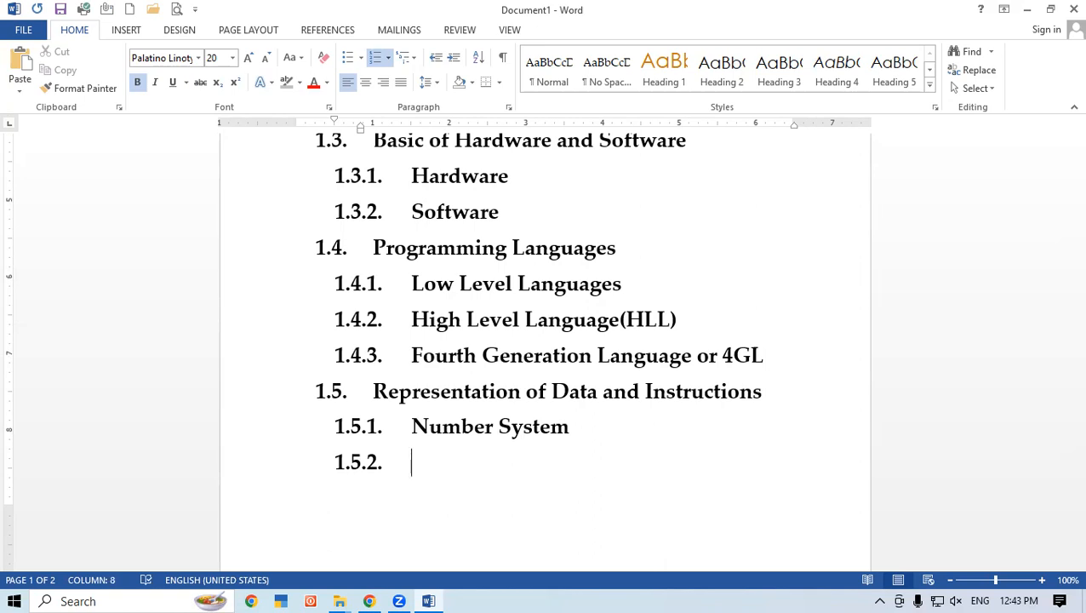
{"action": "type", "text": "Conversion"}
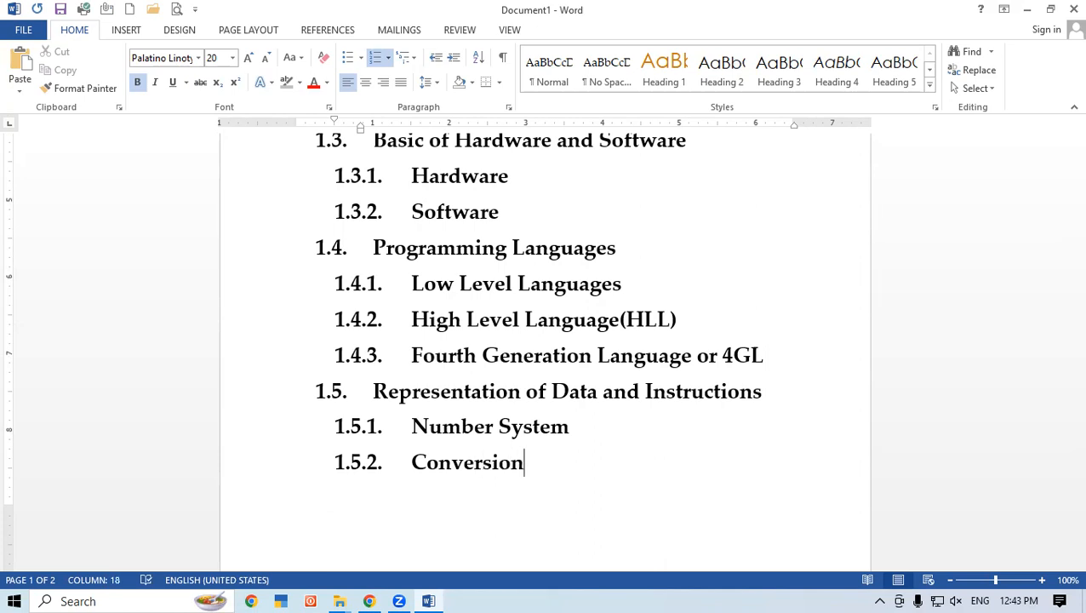
Step: Add third-level item 1.5.3 "Digital Codes" below "Conversion"
{"action": "key", "text": "Return"}
{"action": "type", "text": "Dis"}
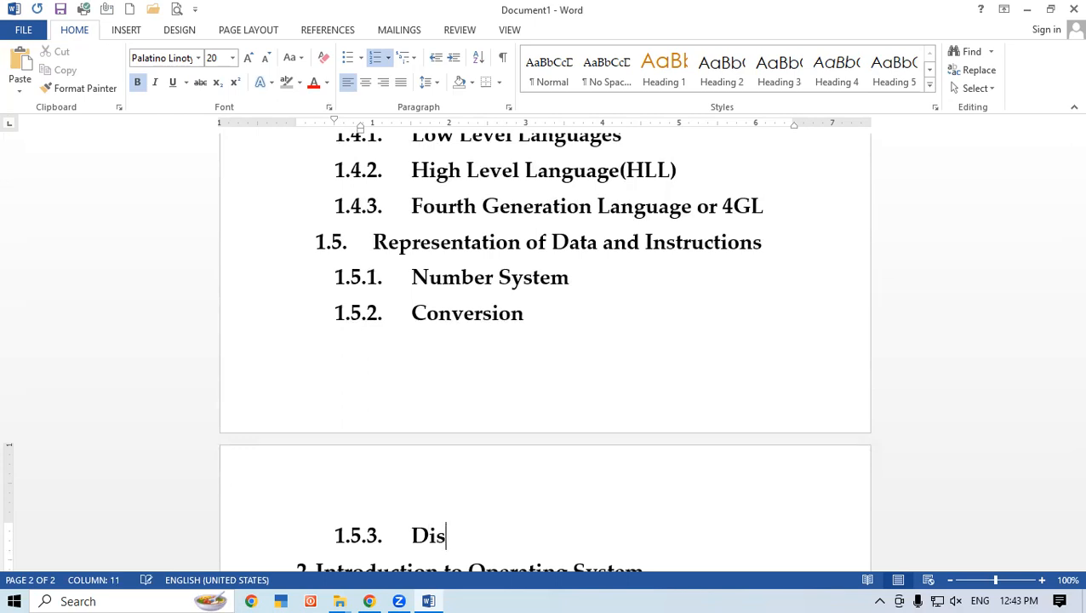
{"action": "key", "text": "BackSpace"}
{"action": "type", "text": "gital Codes"}
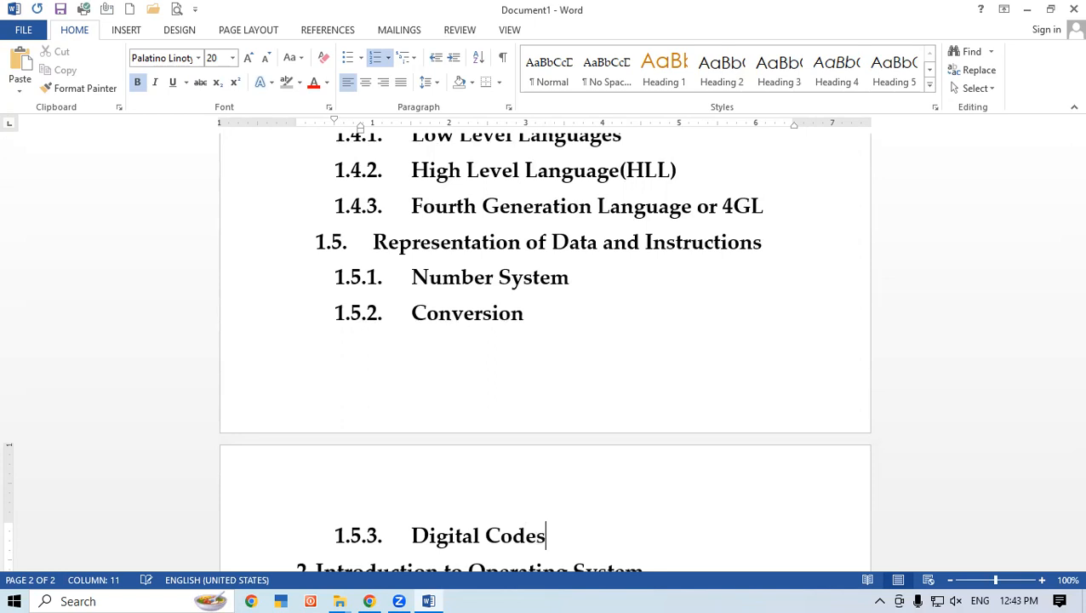
Step: Increase the font size of first-level item "Introduction of Computer" to 22 and colour it red
{"action": "scroll", "coordinate": [843, 407], "scroll_direction": "up", "scroll_amount": 1}
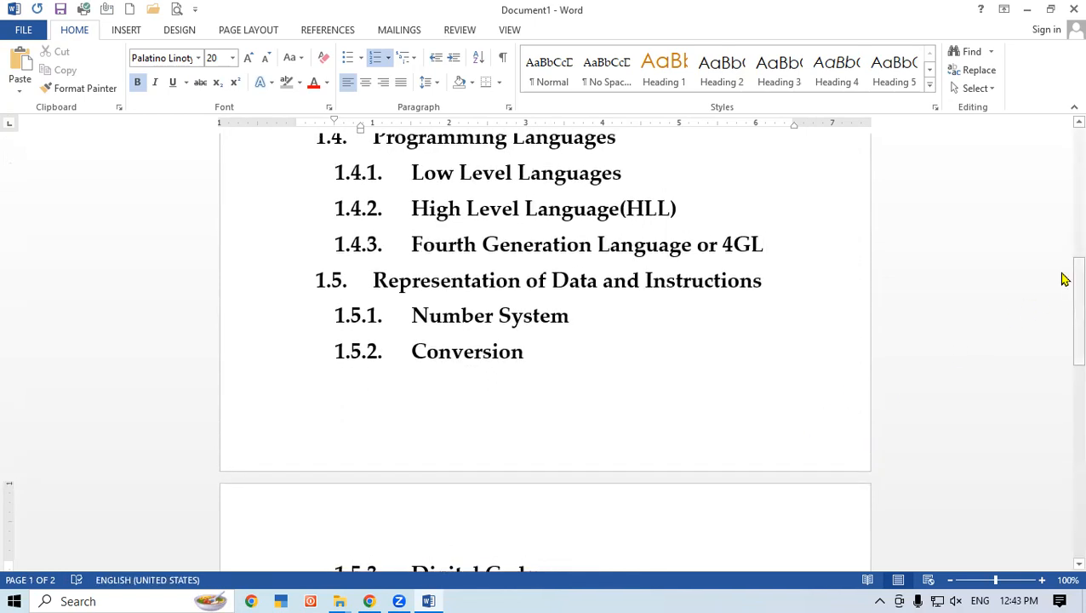
{"action": "left_click_drag", "start_coordinate": [1064, 317], "coordinate": [1062, 373]}
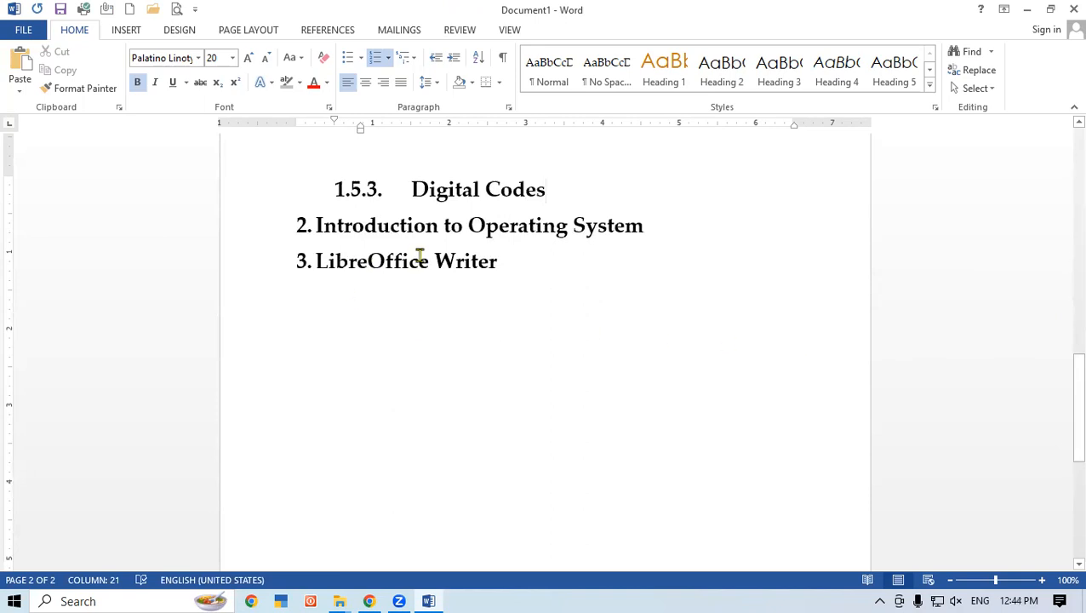
{"action": "left_click_drag", "start_coordinate": [1061, 416], "coordinate": [1053, 155]}
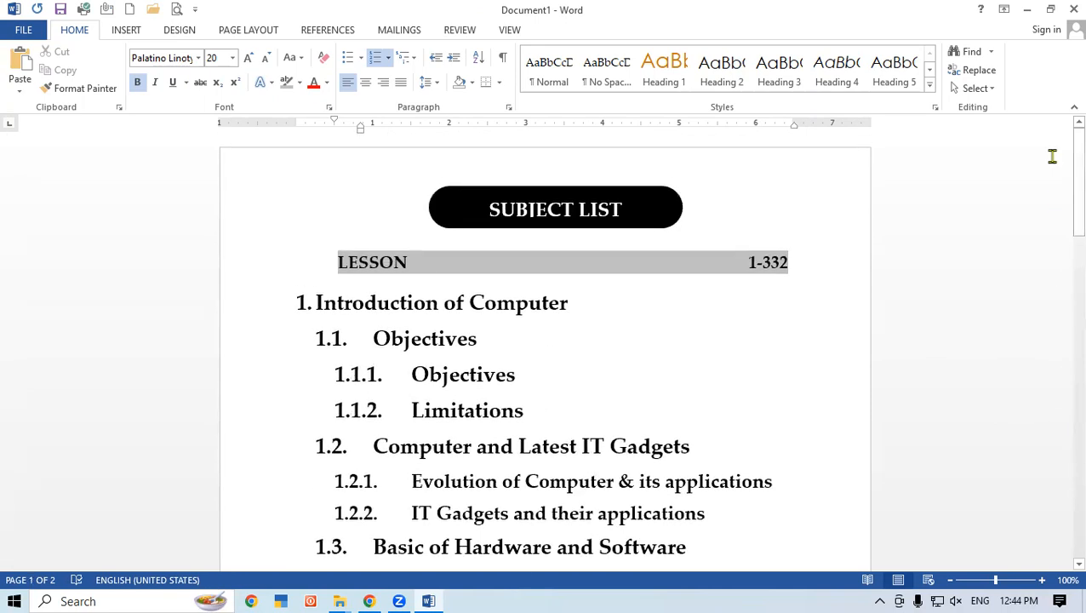
{"action": "left_click_drag", "start_coordinate": [568, 306], "coordinate": [339, 308]}
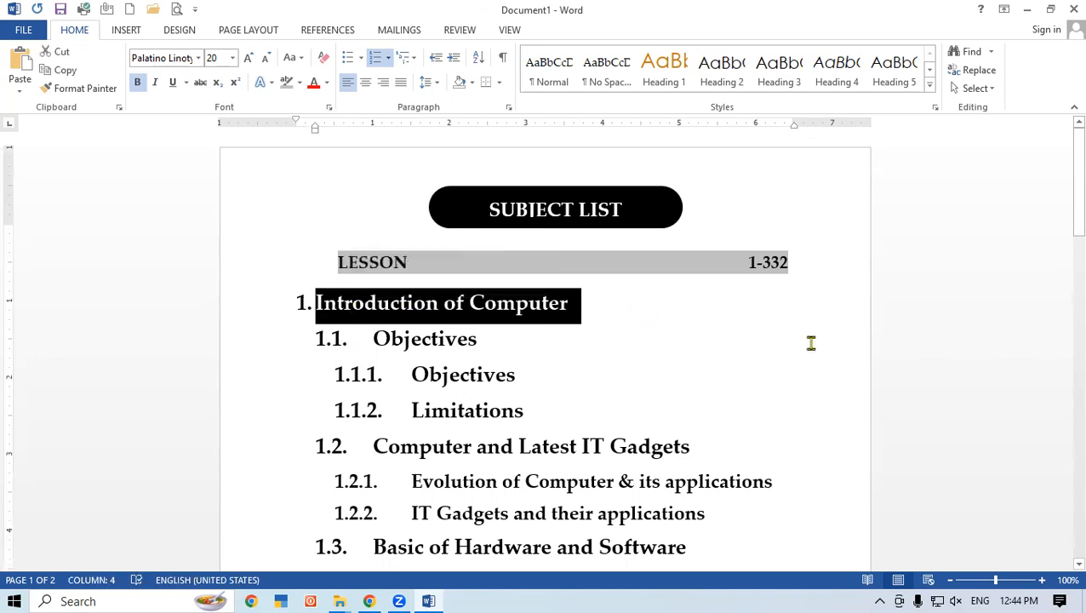
{"action": "left_click", "coordinate": [250, 58]}
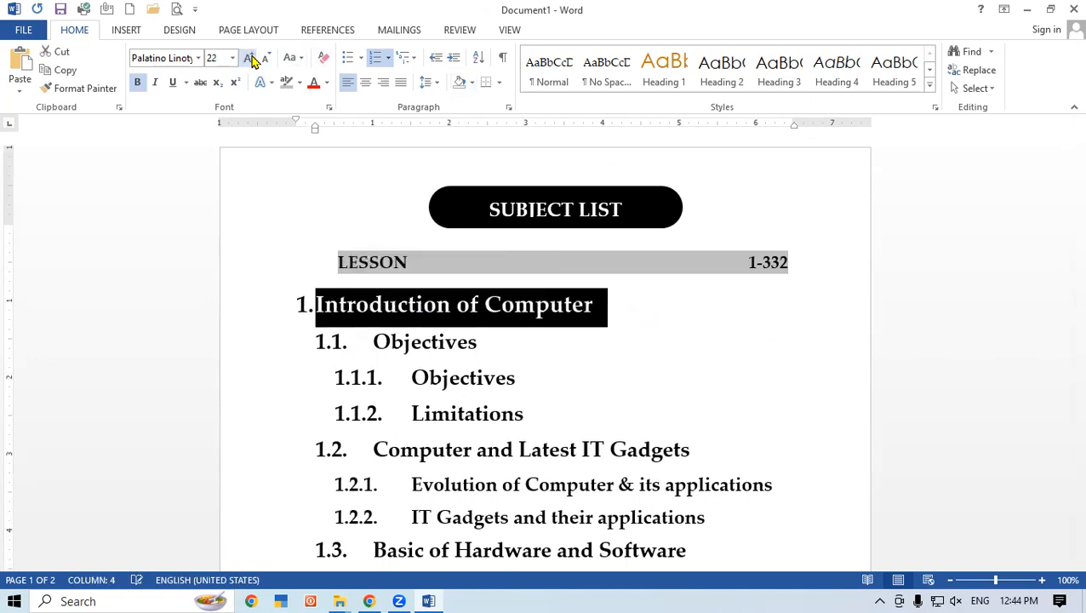
{"action": "left_click", "coordinate": [313, 83]}
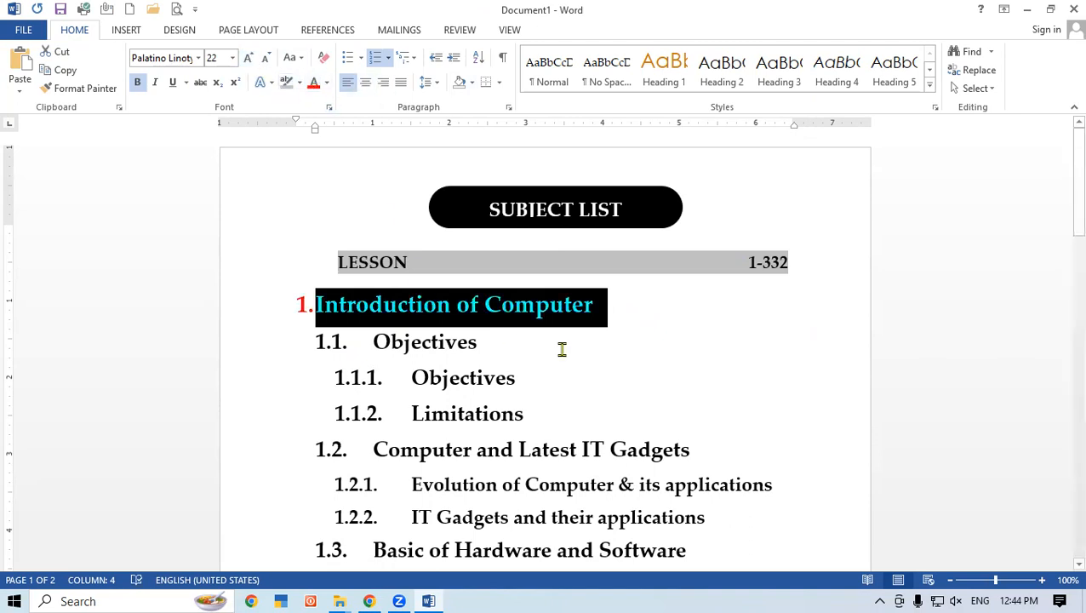
{"action": "left_click", "coordinate": [690, 378]}
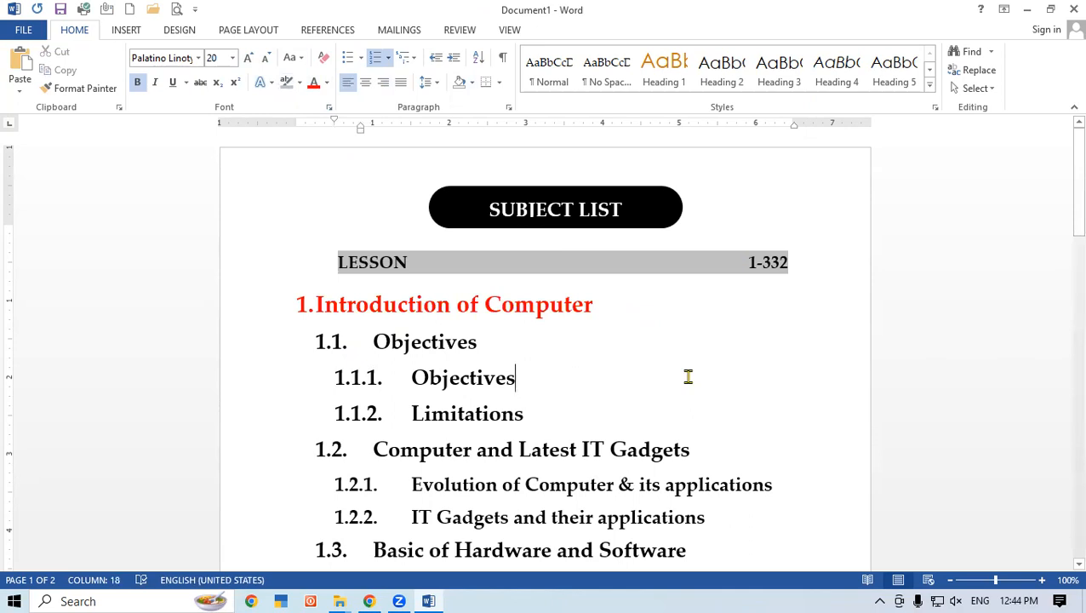
Step: Set first-level items "Introduction to Operating System" and "LibreOffice Writer" to font size 22 in red
{"action": "scroll", "coordinate": [688, 377], "scroll_direction": "down", "scroll_amount": 3}
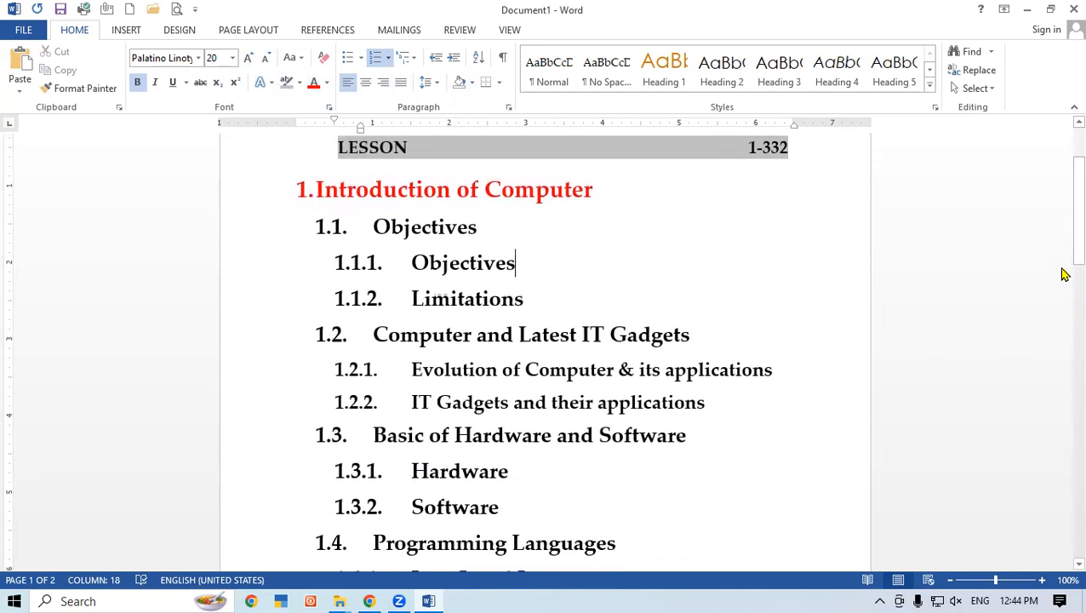
{"action": "left_click_drag", "start_coordinate": [1064, 225], "coordinate": [1067, 400]}
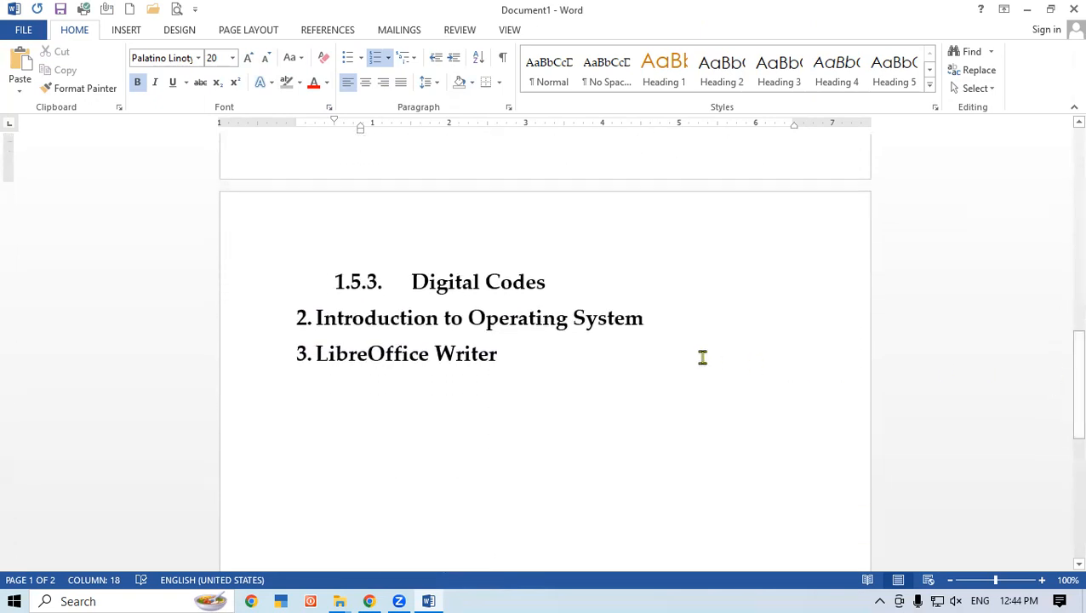
{"action": "left_click_drag", "start_coordinate": [648, 322], "coordinate": [419, 370]}
{"action": "left_click_drag", "start_coordinate": [514, 366], "coordinate": [317, 332]}
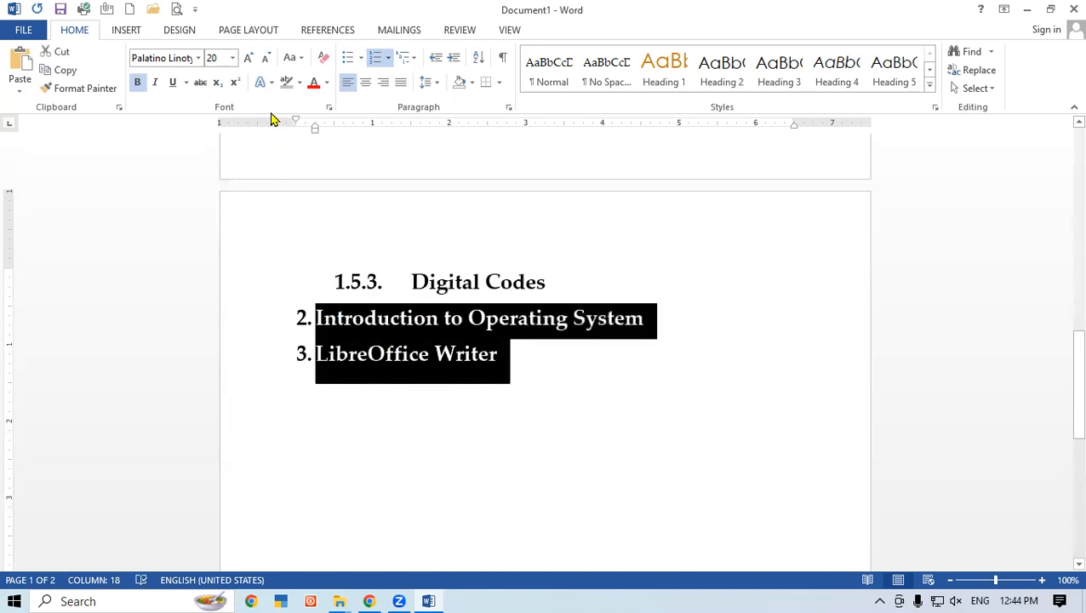
{"action": "left_click", "coordinate": [247, 59]}
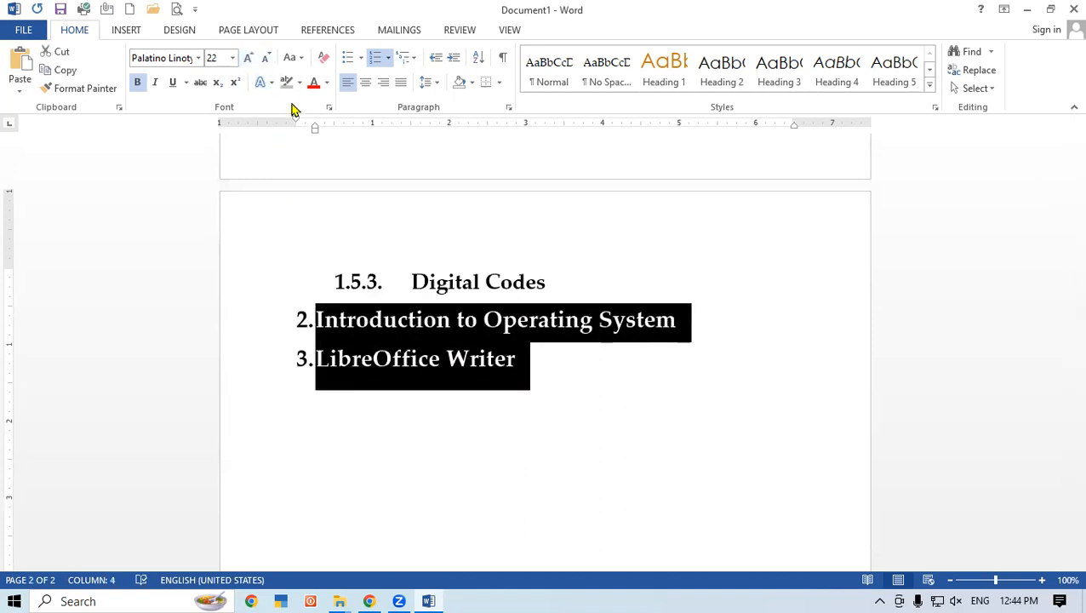
{"action": "left_click", "coordinate": [315, 85]}
{"action": "left_click", "coordinate": [587, 389]}
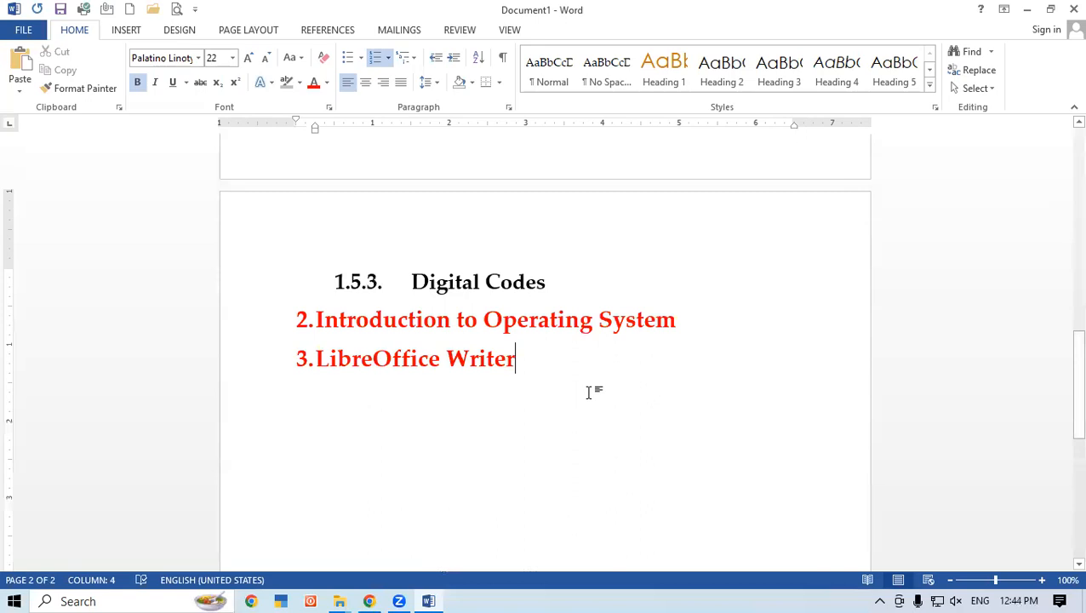
Step: Colour the second-level list item 1.1 "Objectives" green
{"action": "scroll", "coordinate": [598, 406], "scroll_direction": "up", "scroll_amount": 2}
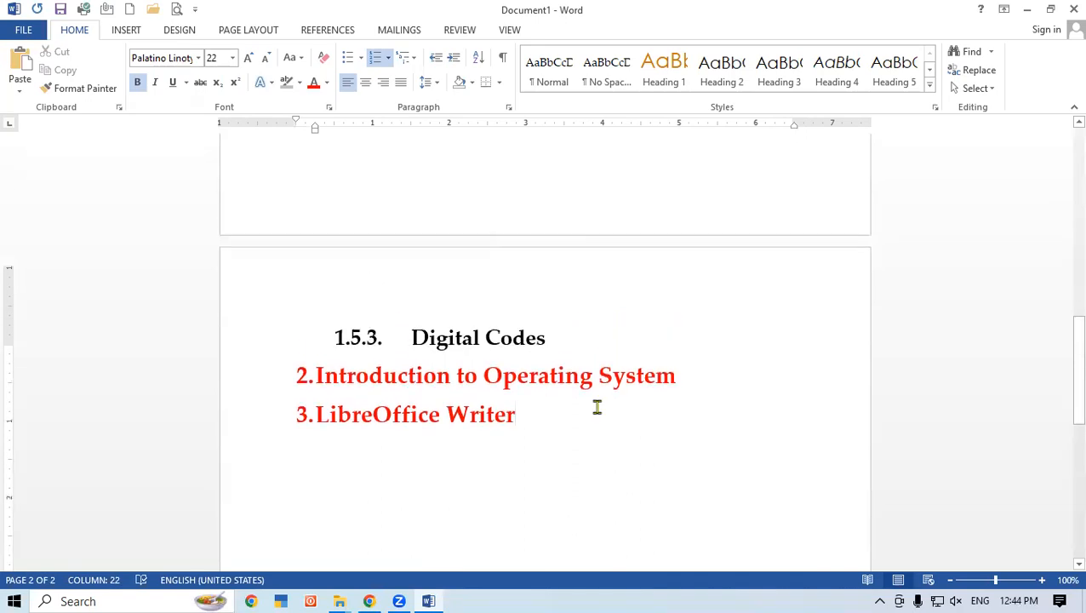
{"action": "left_click_drag", "start_coordinate": [1066, 379], "coordinate": [1060, 134]}
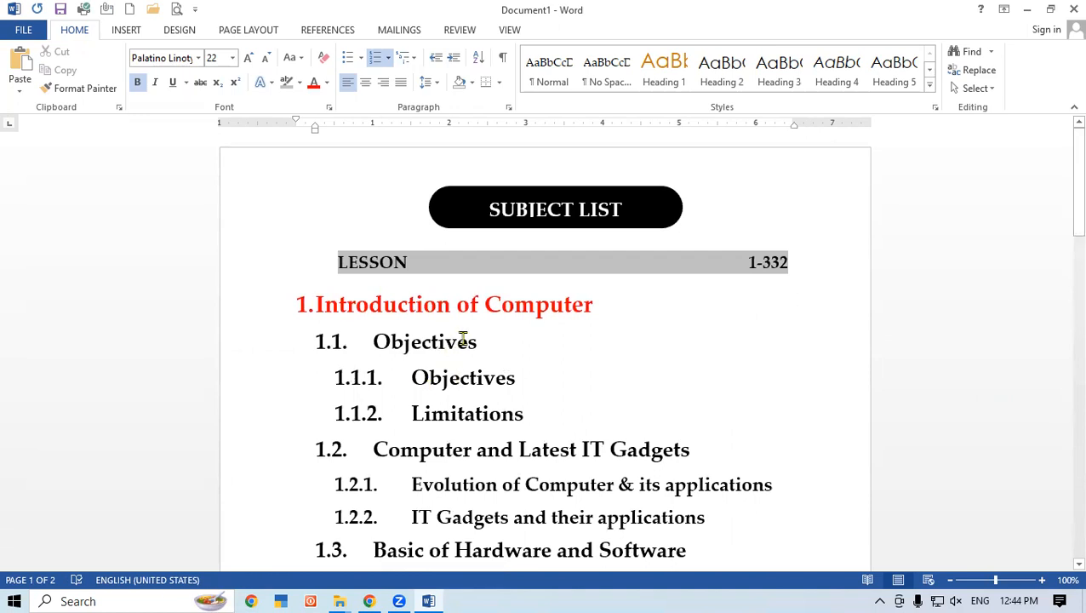
{"action": "left_click_drag", "start_coordinate": [476, 342], "coordinate": [262, 345]}
{"action": "left_click", "coordinate": [326, 82]}
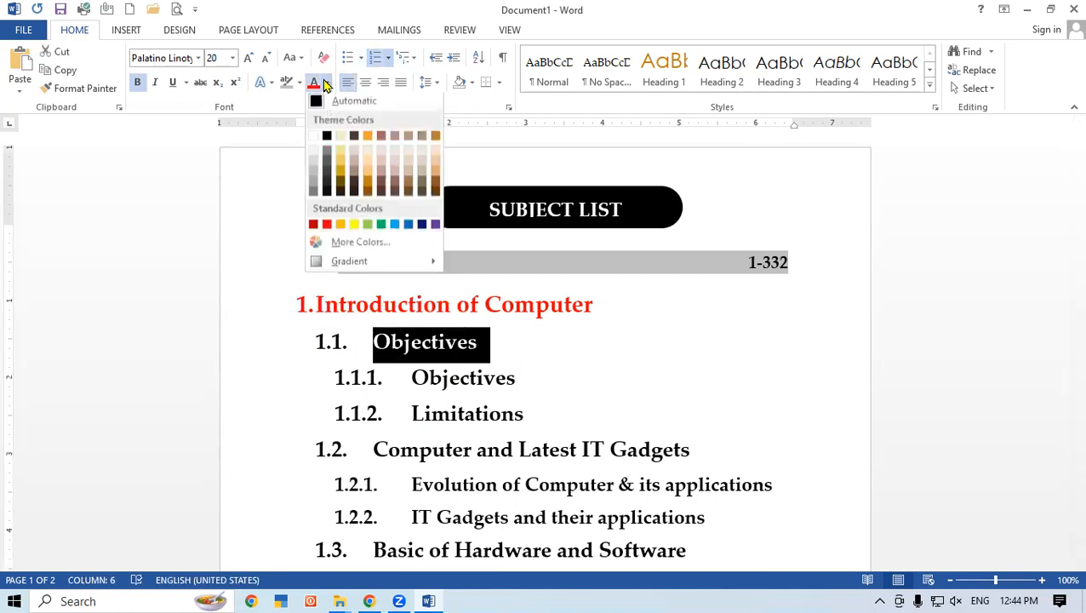
{"action": "left_click", "coordinate": [367, 226]}
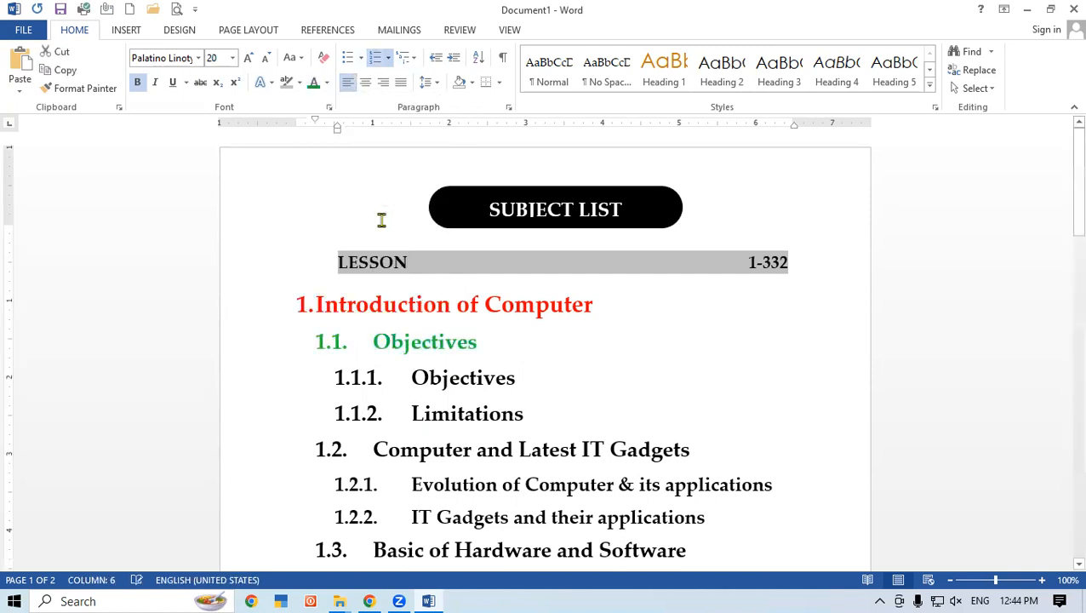
Step: Copy the green formatting of "Objectives" to items 1.2 "Computer and Latest IT Gadgets" and 1.3 "Basic of Hardware and Software" with Format Painter
{"action": "left_click", "coordinate": [82, 89]}
{"action": "scroll", "coordinate": [593, 387], "scroll_direction": "down", "scroll_amount": 1}
{"action": "mouse_move", "coordinate": [695, 372]}
{"action": "left_mouse_down"}
{"action": "mouse_move", "coordinate": [438, 366]}
{"action": "mouse_move", "coordinate": [311, 347]}
{"action": "left_mouse_up"}
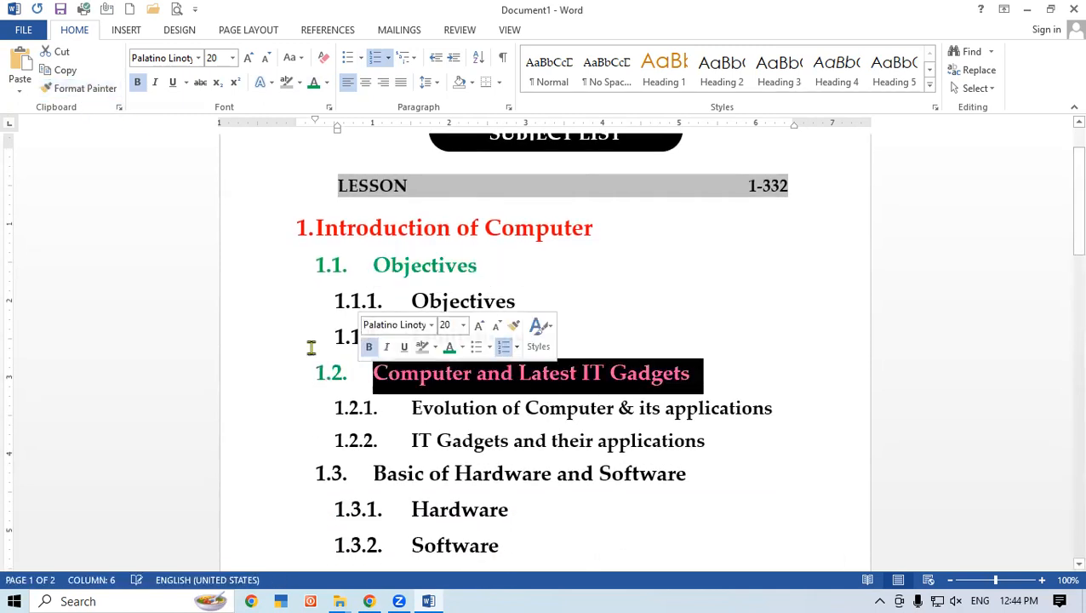
{"action": "left_click", "coordinate": [98, 90]}
{"action": "left_click_drag", "start_coordinate": [691, 473], "coordinate": [351, 474]}
Step: Copy the same green formatting to items 1.4 "Programming Languages" and 1.5 "Representation of Data and Instructions" with Format Painter
{"action": "left_click", "coordinate": [81, 88]}
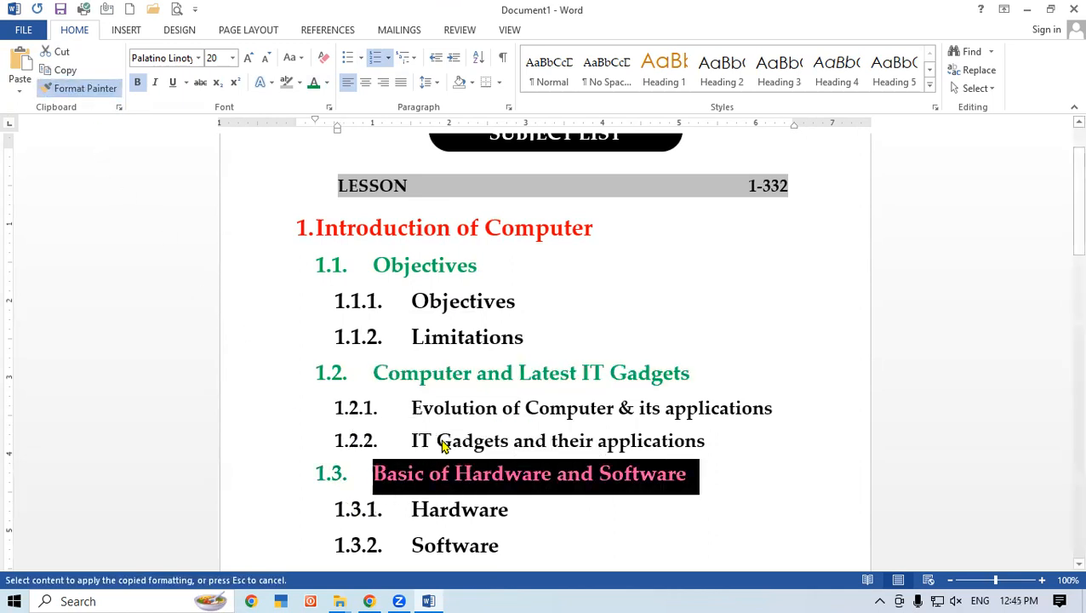
{"action": "scroll", "coordinate": [544, 460], "scroll_direction": "down", "scroll_amount": 2}
{"action": "left_click_drag", "start_coordinate": [1075, 249], "coordinate": [1075, 312]}
{"action": "mouse_move", "coordinate": [618, 281]}
{"action": "left_mouse_down"}
{"action": "mouse_move", "coordinate": [509, 266]}
{"action": "mouse_move", "coordinate": [291, 296]}
{"action": "left_mouse_up"}
{"action": "left_click", "coordinate": [81, 88]}
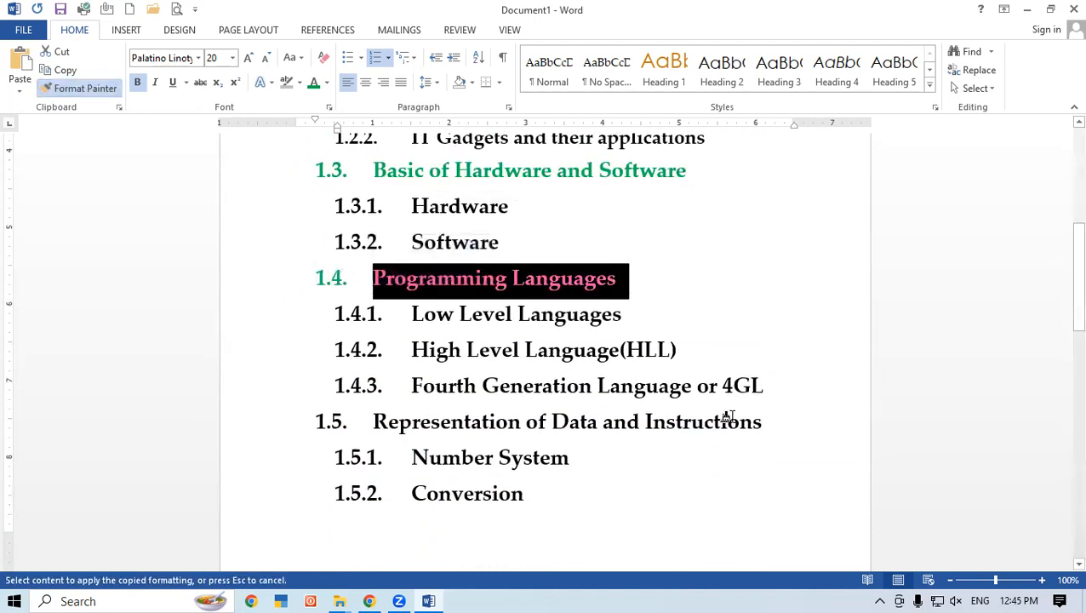
{"action": "left_click_drag", "start_coordinate": [764, 426], "coordinate": [373, 424]}
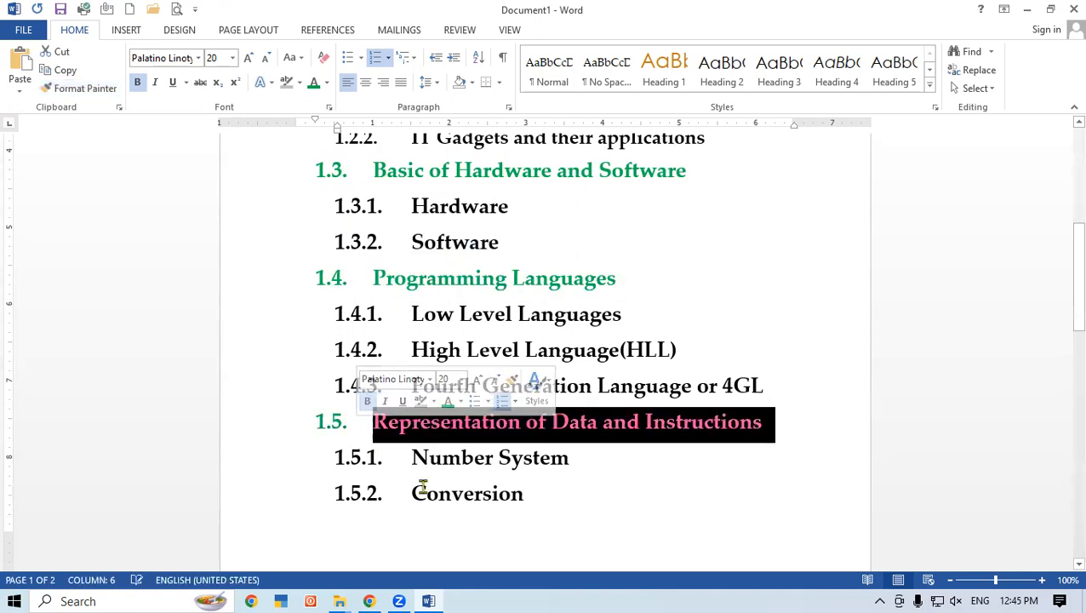
{"action": "left_click", "coordinate": [753, 323]}
Step: Insert an empty second-level item 2.1 below "Introduction to Operating System"
{"action": "scroll", "coordinate": [753, 323], "scroll_direction": "up", "scroll_amount": 3}
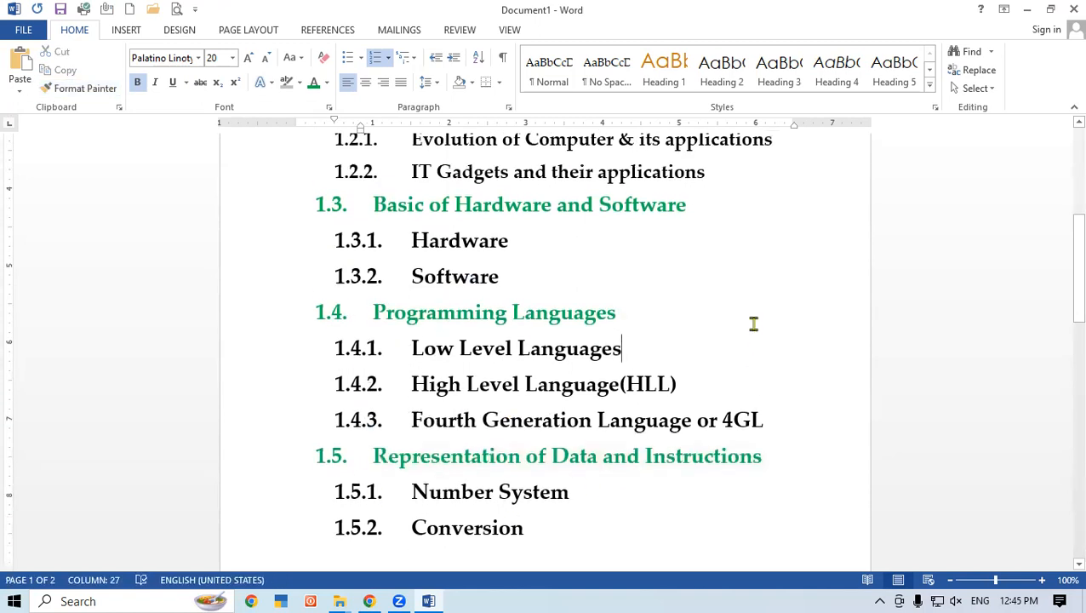
{"action": "left_click_drag", "start_coordinate": [1064, 301], "coordinate": [1064, 170]}
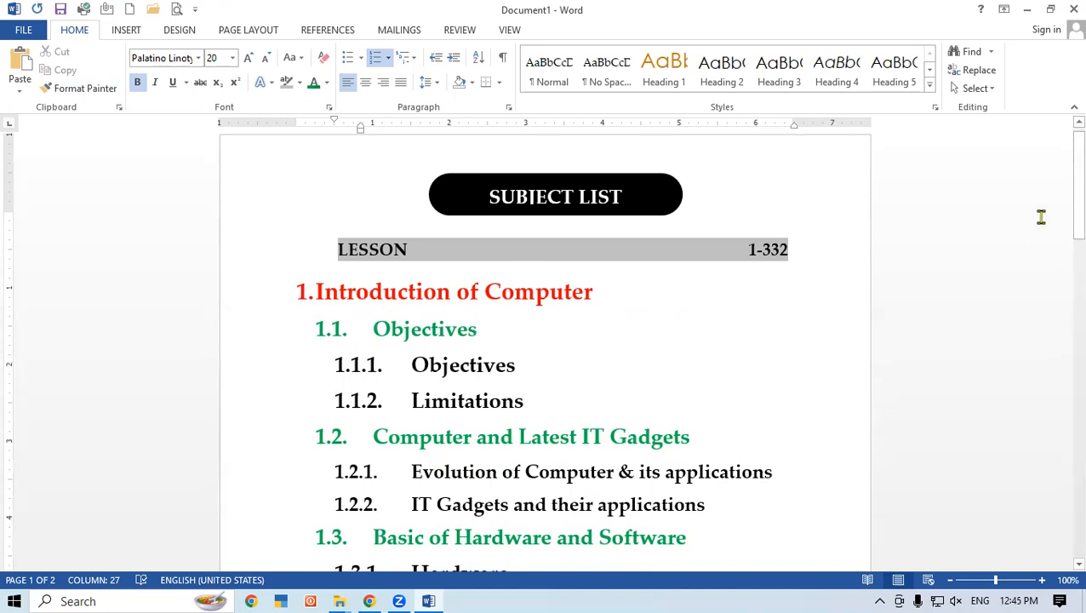
{"action": "left_click_drag", "start_coordinate": [1060, 184], "coordinate": [1062, 372]}
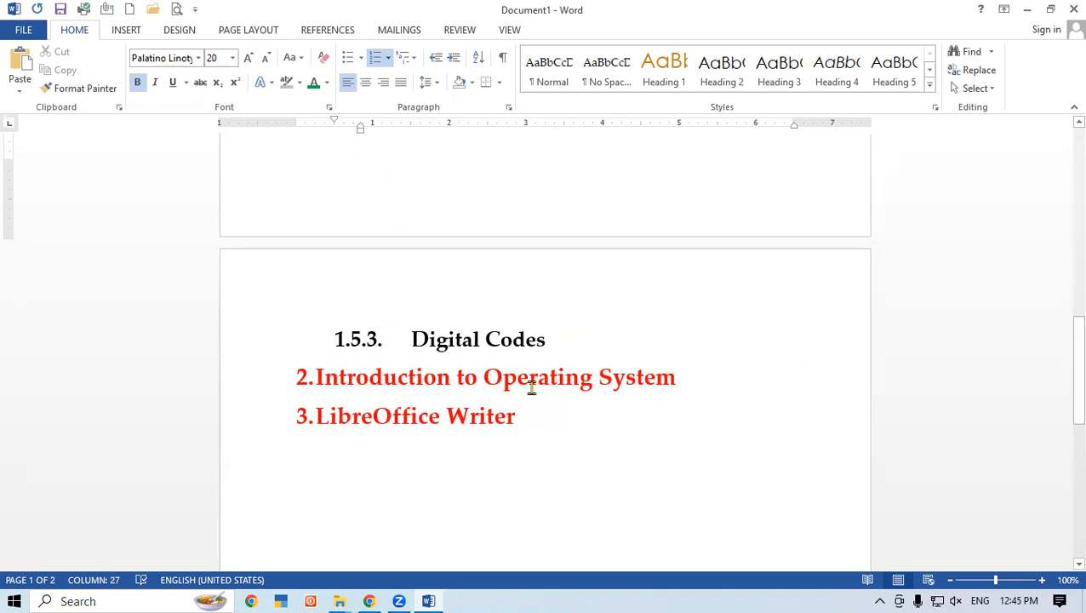
{"action": "left_click", "coordinate": [677, 374]}
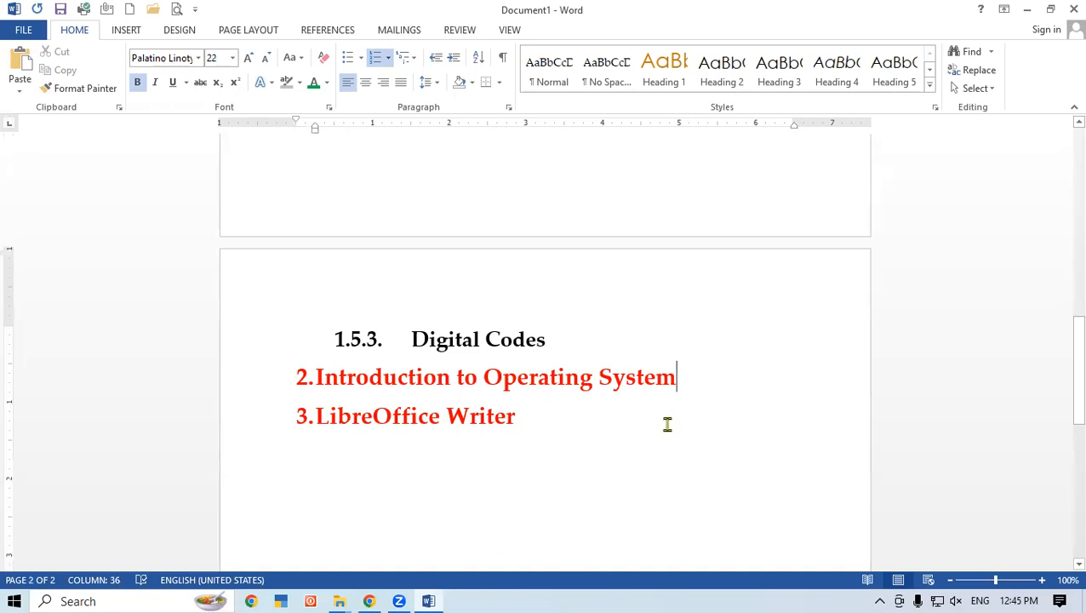
{"action": "key", "text": "Return"}
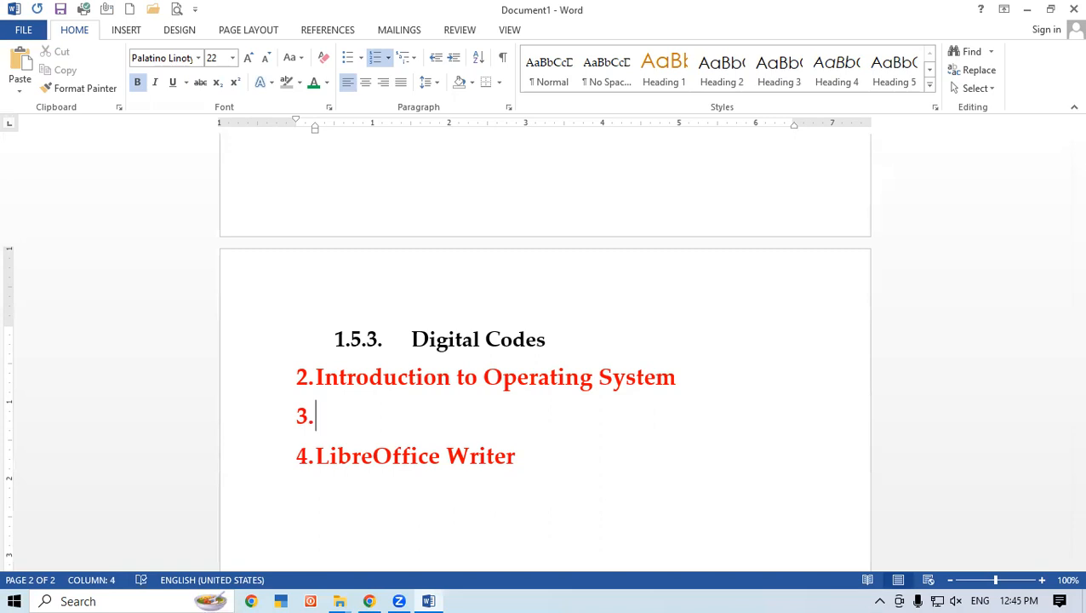
{"action": "key", "text": "Tab"}
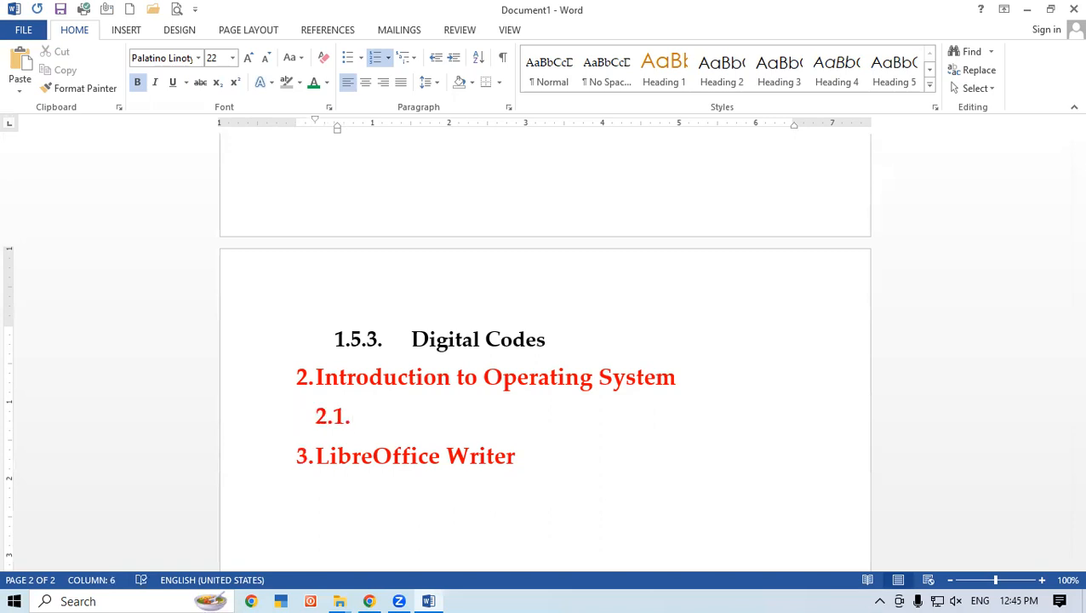